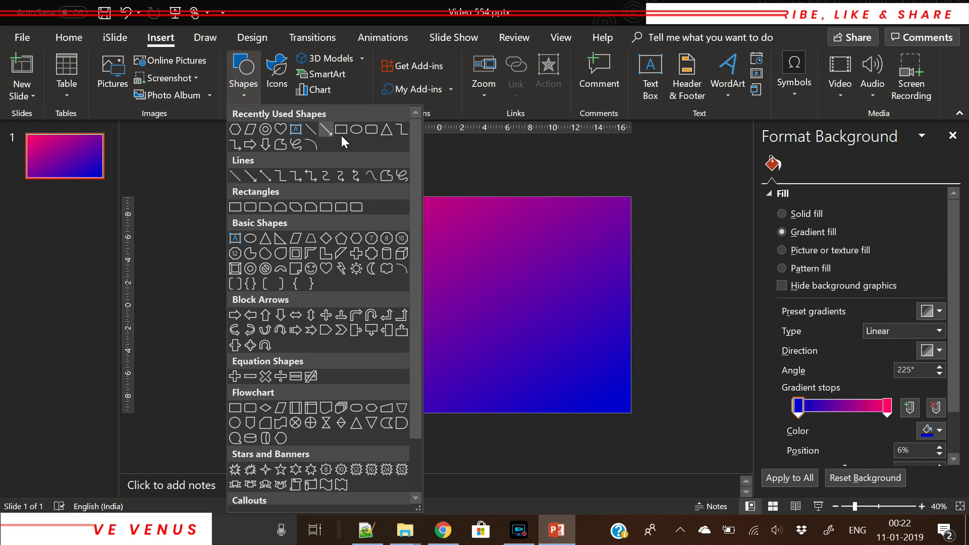
Step: Draw a blue circle on the slide and remove its outline
left_click(352, 136)
left_click_drag(360, 285, 419, 318)
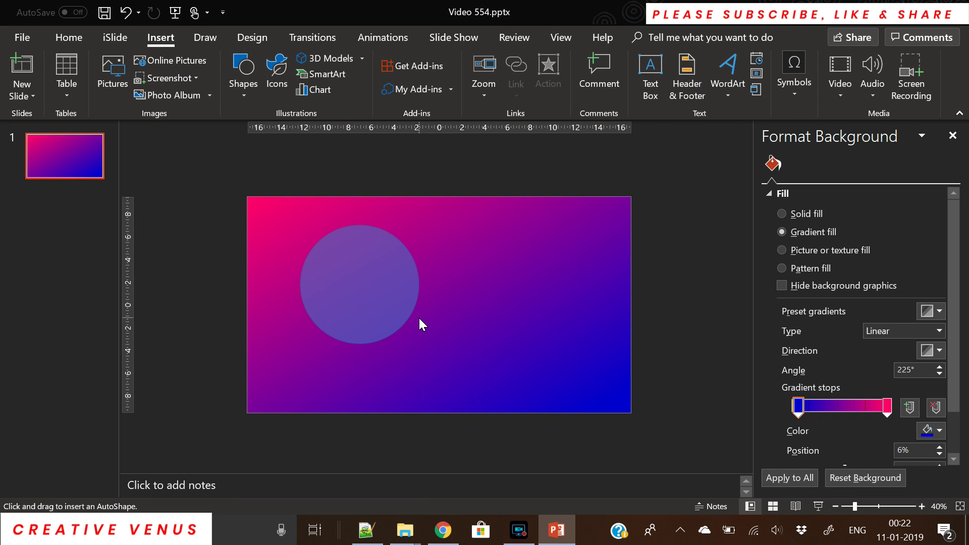
left_click_drag(367, 287, 424, 307)
left_click(386, 74)
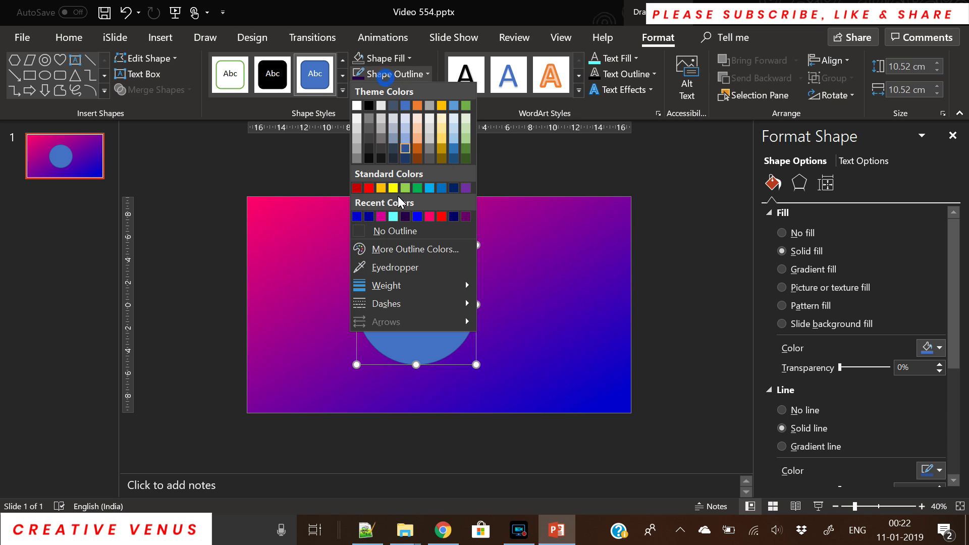
left_click(395, 230)
left_click_drag(415, 324, 395, 306)
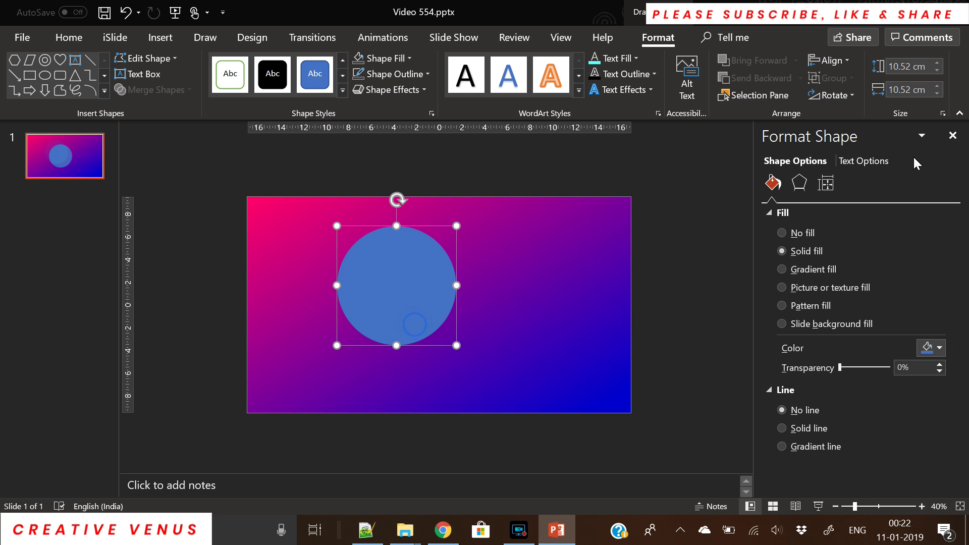
Step: Flatten the circle with the Isometric: Top Up 3-D rotation, then copy and paste it
left_click(799, 182)
scroll(881, 333, "down", 5)
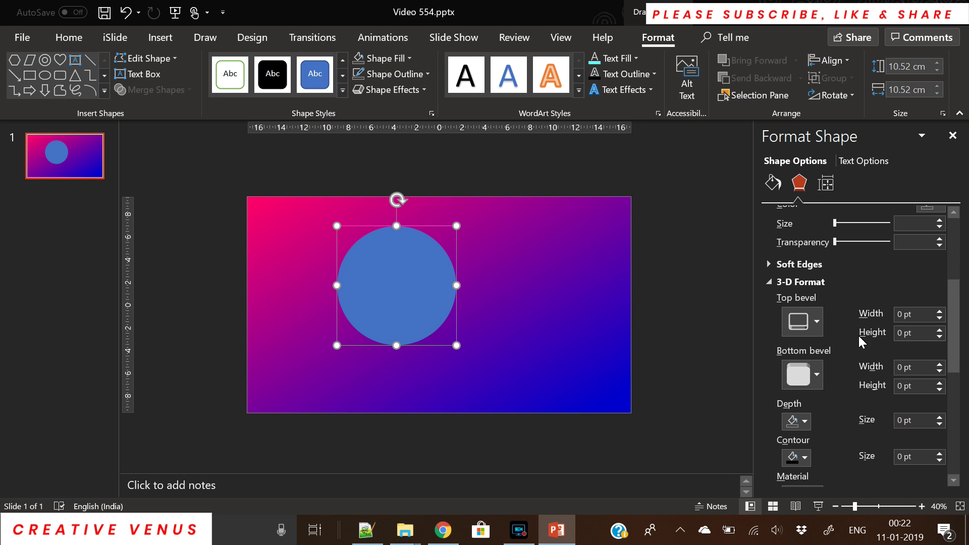
scroll(862, 341, "down", 5)
left_click(924, 369)
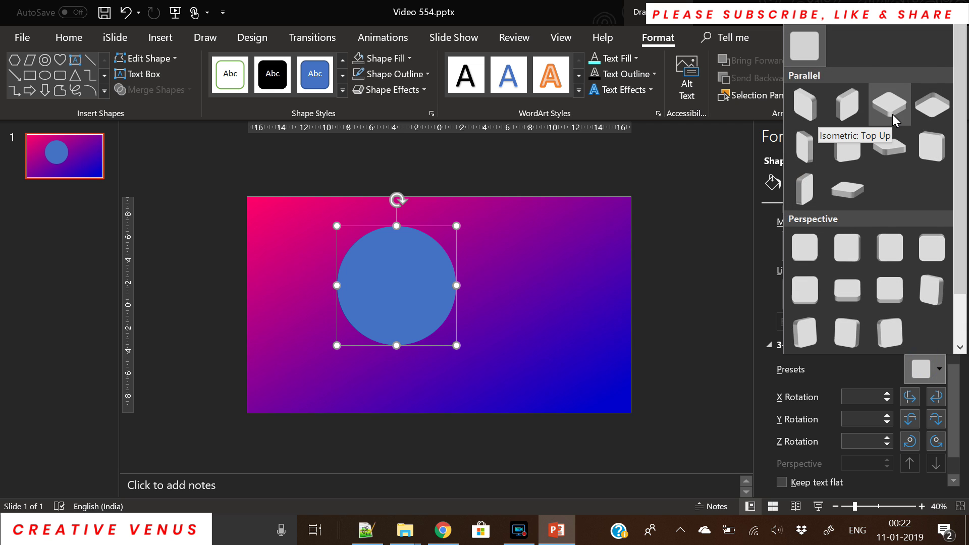
left_click(890, 116)
left_click_drag(410, 299, 396, 307)
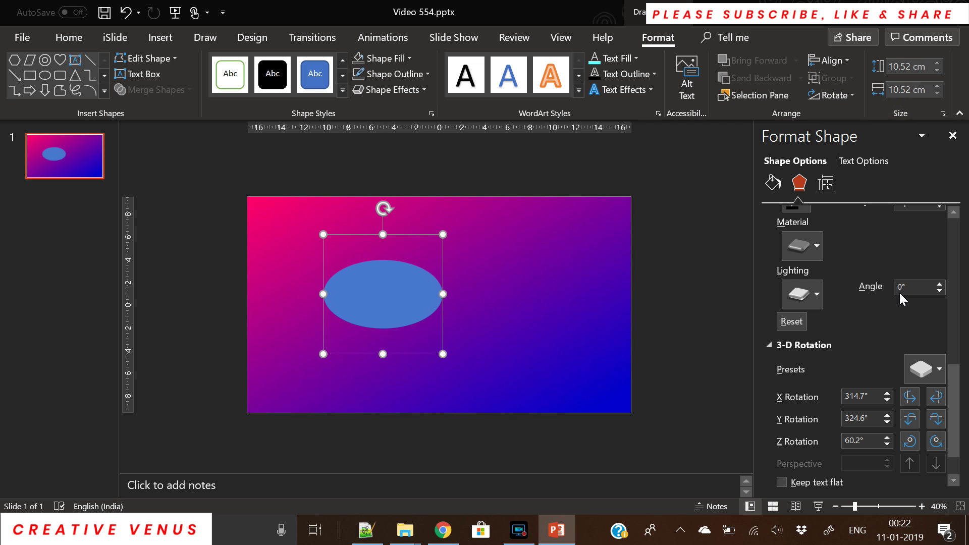
scroll(878, 303, "up", 2)
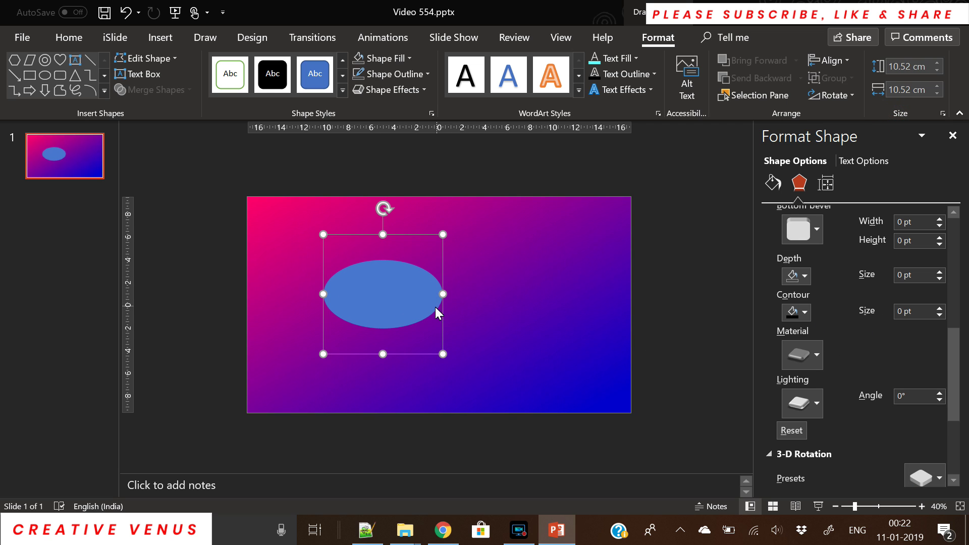
key("ctrl+c")
key("ctrl+v")
Step: Move the duplicate ellipse right and give it 3-D depth with a dark metal material
left_click_drag(382, 311, 523, 305)
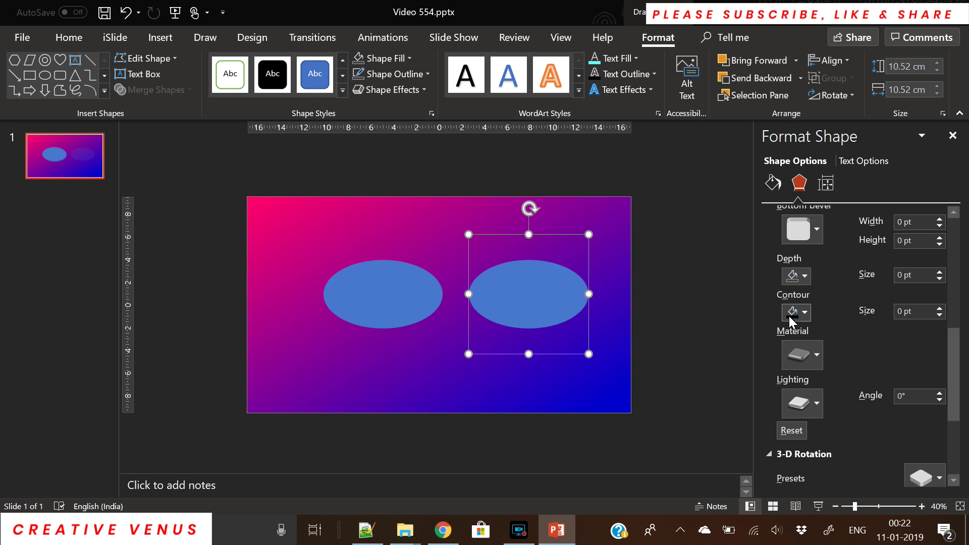
left_click(940, 273)
left_click(940, 273)
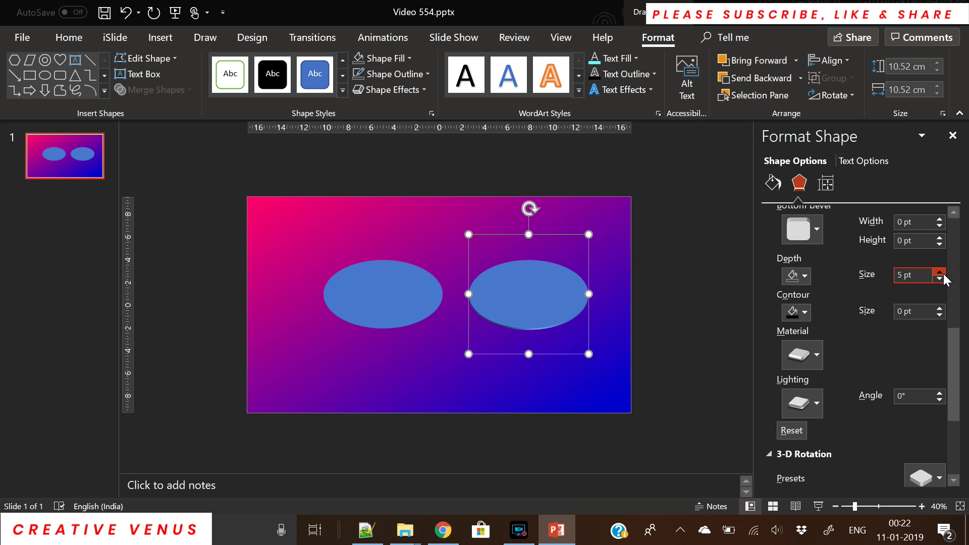
left_click(941, 273)
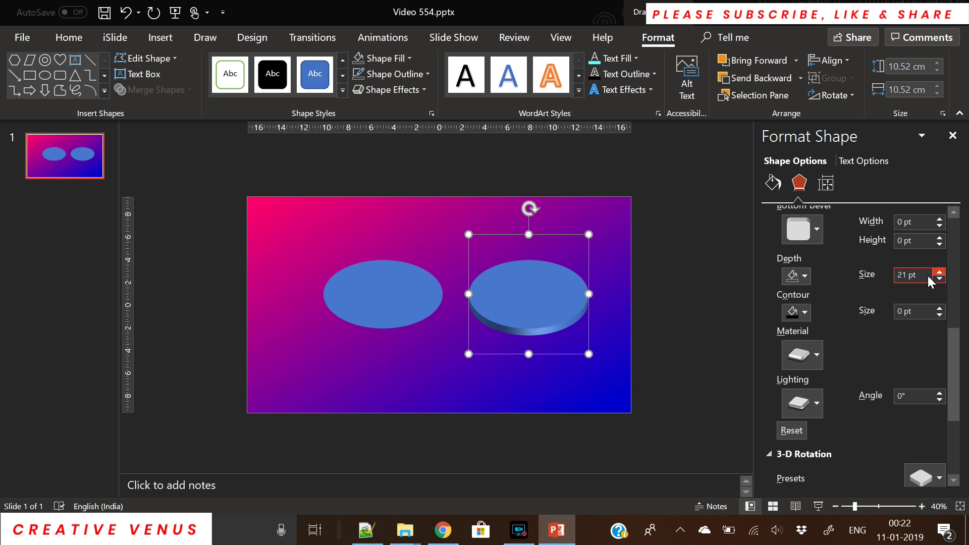
left_click(807, 355)
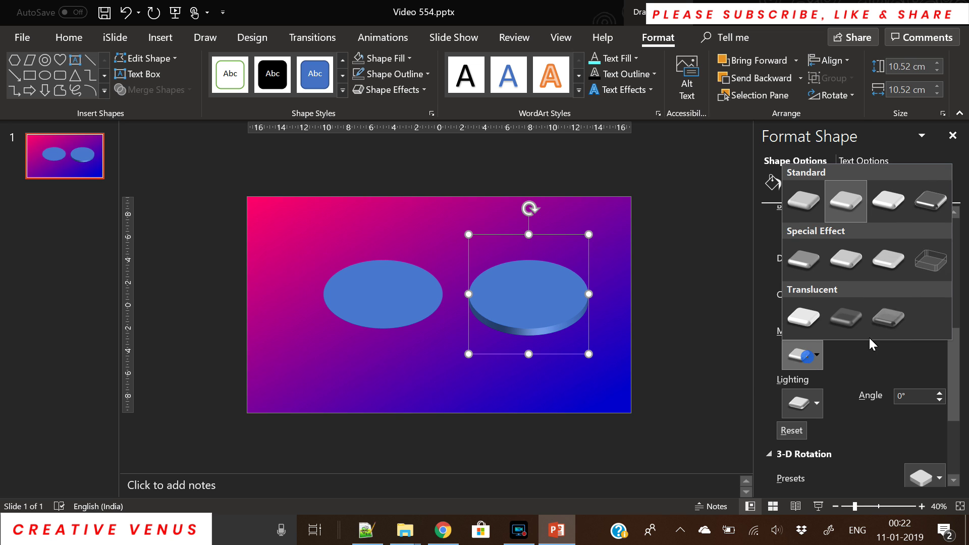
left_click(930, 201)
Step: Give the disc a gradient fill with a dark purple left stop
left_click(771, 183)
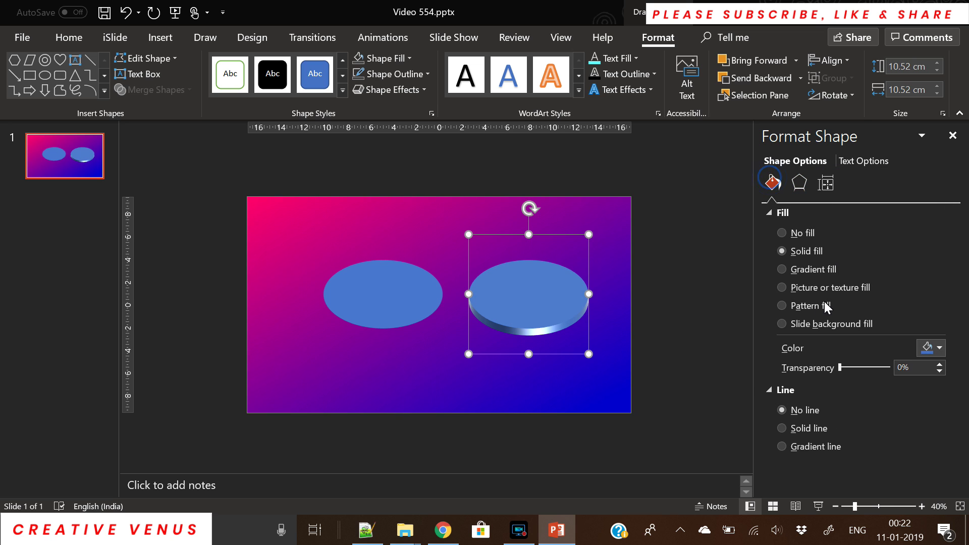
left_click(804, 270)
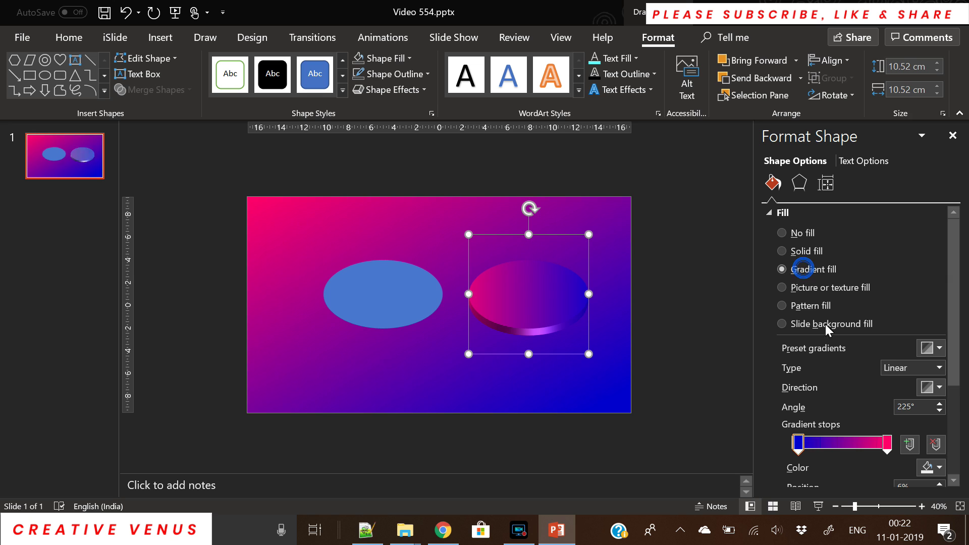
left_click(928, 467)
left_click(899, 421)
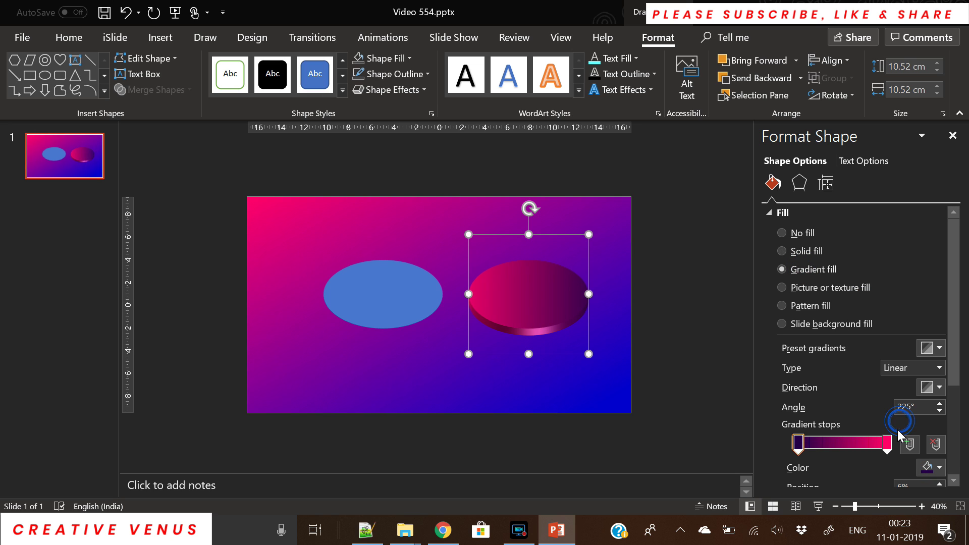
Step: Set the right gradient stop to magenta using the full colour picker
left_click(887, 443)
left_click(933, 468)
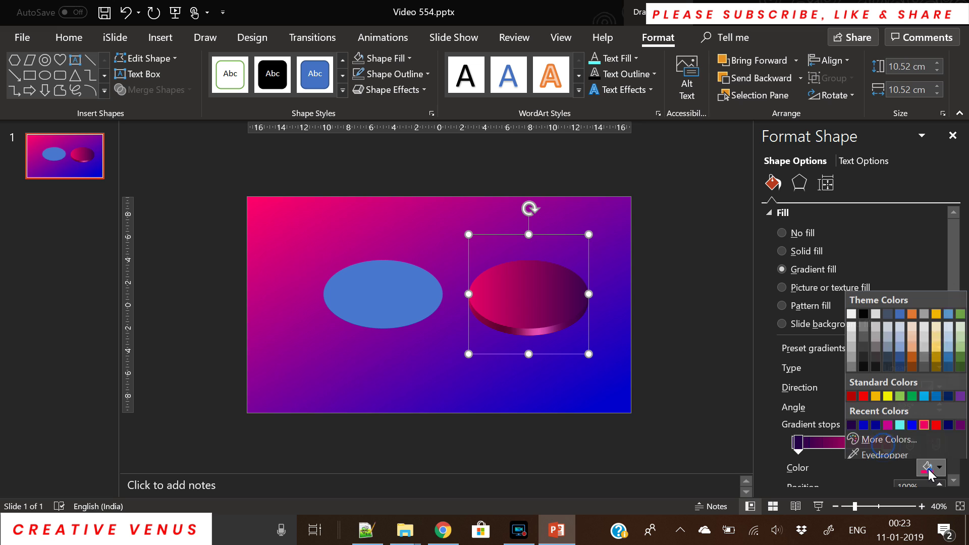
left_click(891, 435)
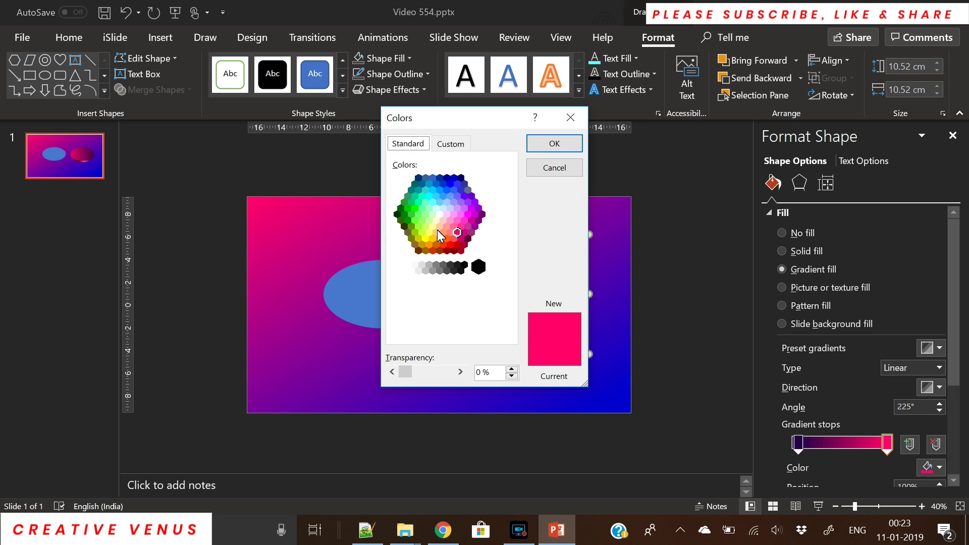
left_click(439, 191)
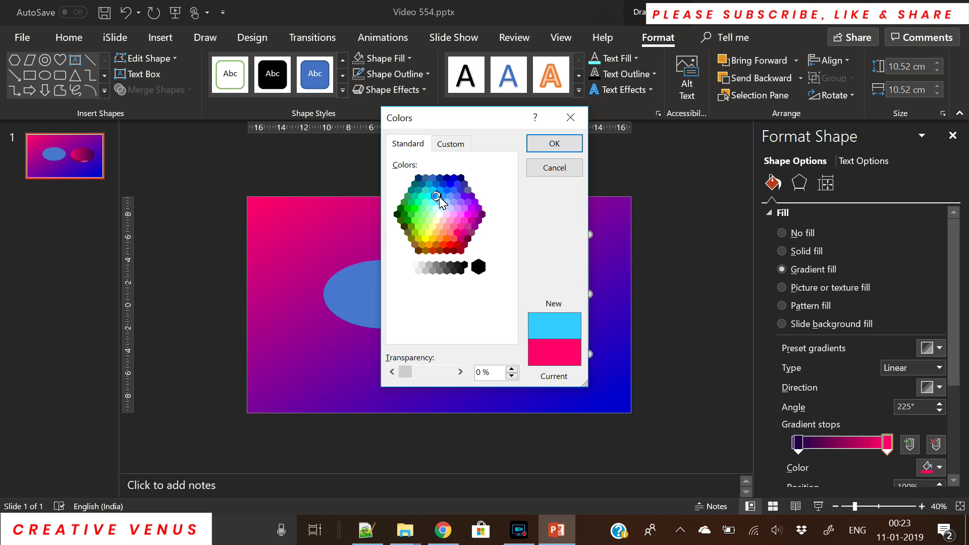
left_click(538, 146)
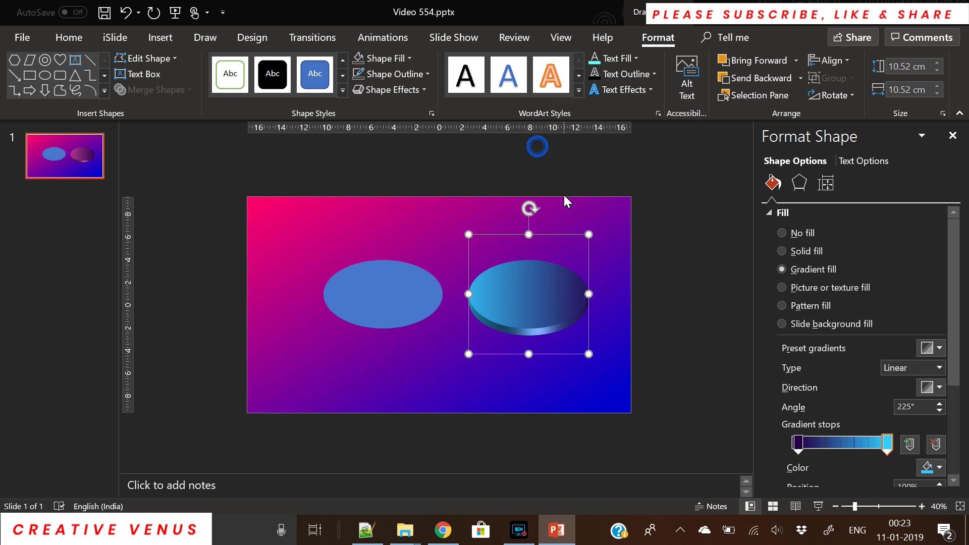
left_click(934, 469)
left_click(888, 438)
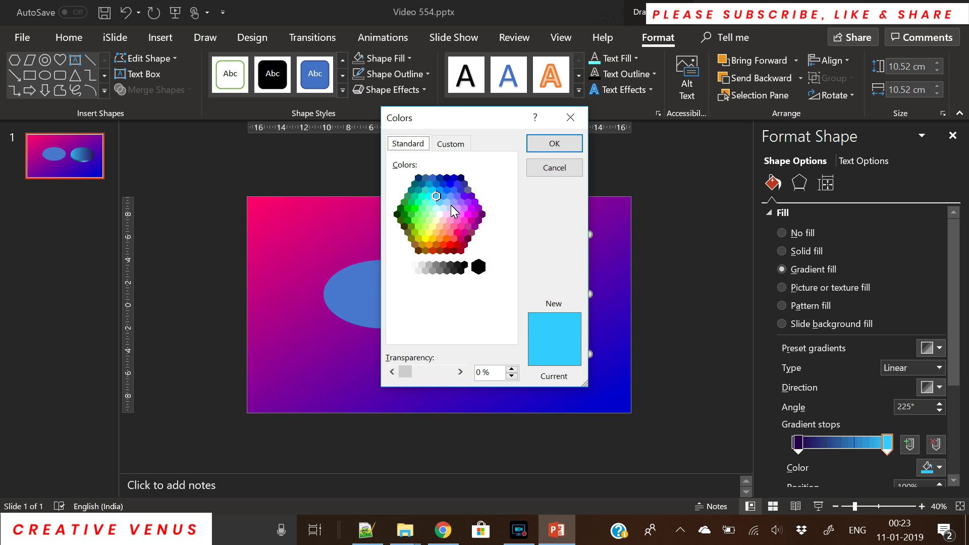
left_click(475, 215)
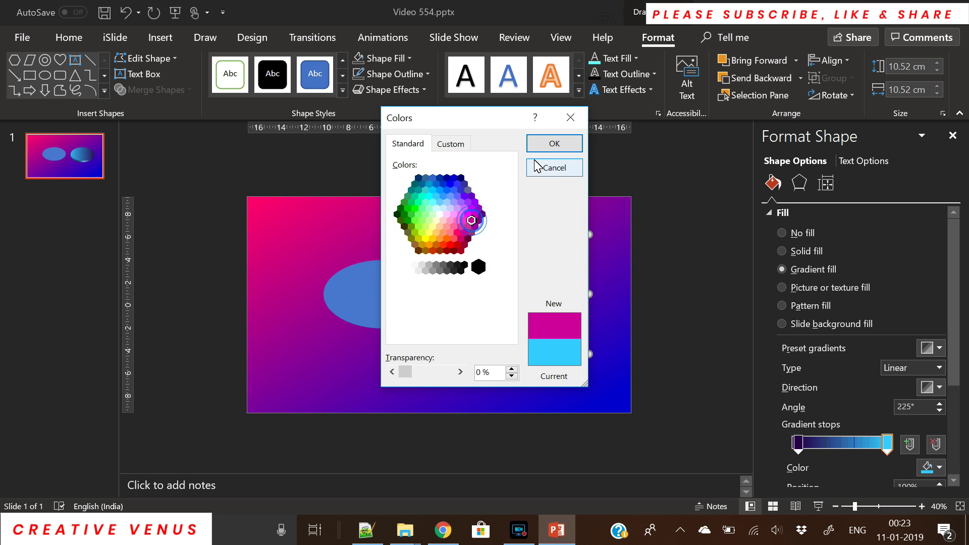
left_click(536, 143)
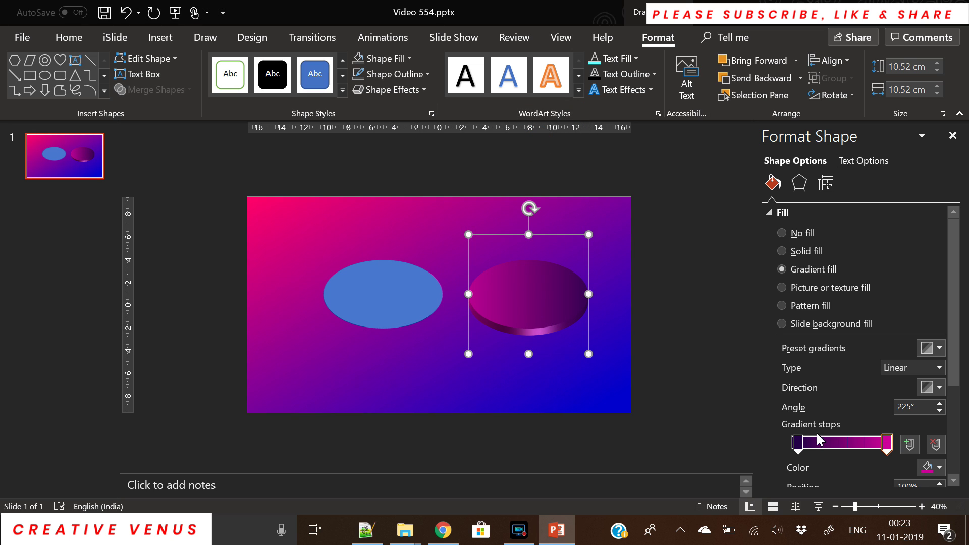
Step: Switch the disc's gradient to radial with the dark stop near 36%
left_click_drag(799, 448, 840, 454)
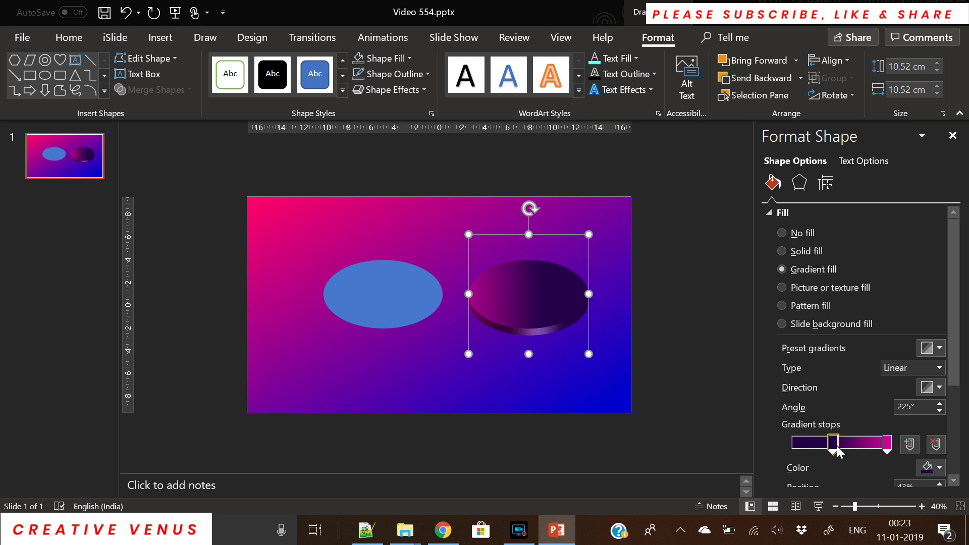
left_click(939, 367)
left_click(912, 398)
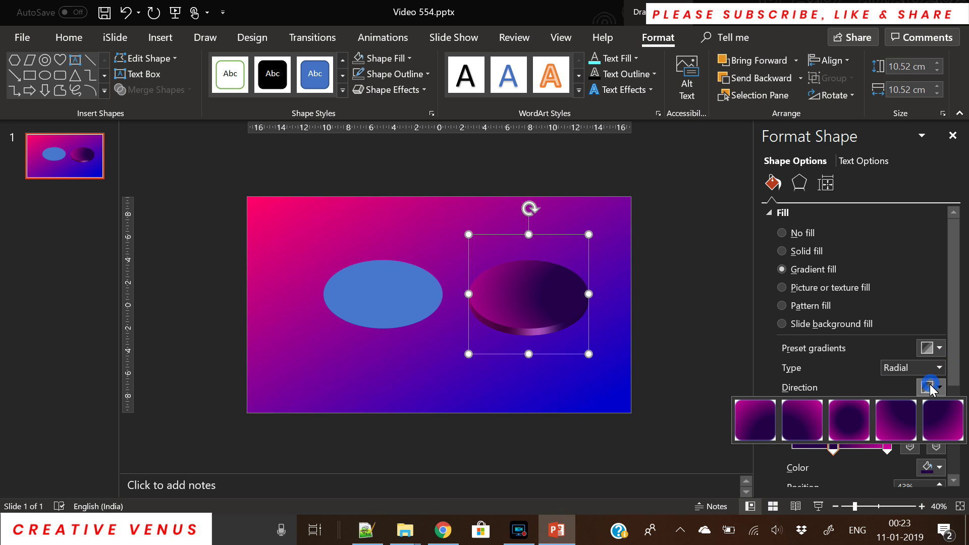
left_click(930, 389)
left_click(790, 425)
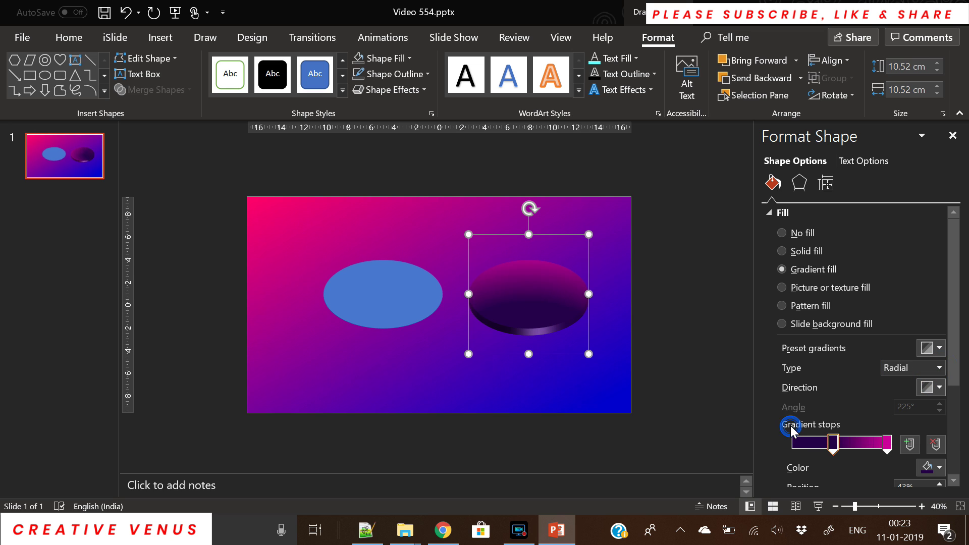
left_click(940, 388)
left_click(936, 419)
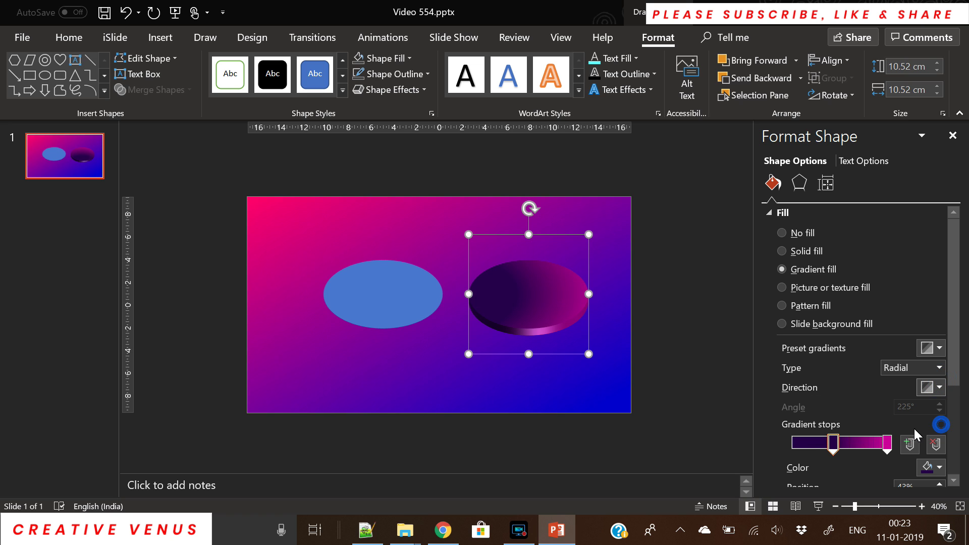
left_click(931, 387)
left_click(915, 419)
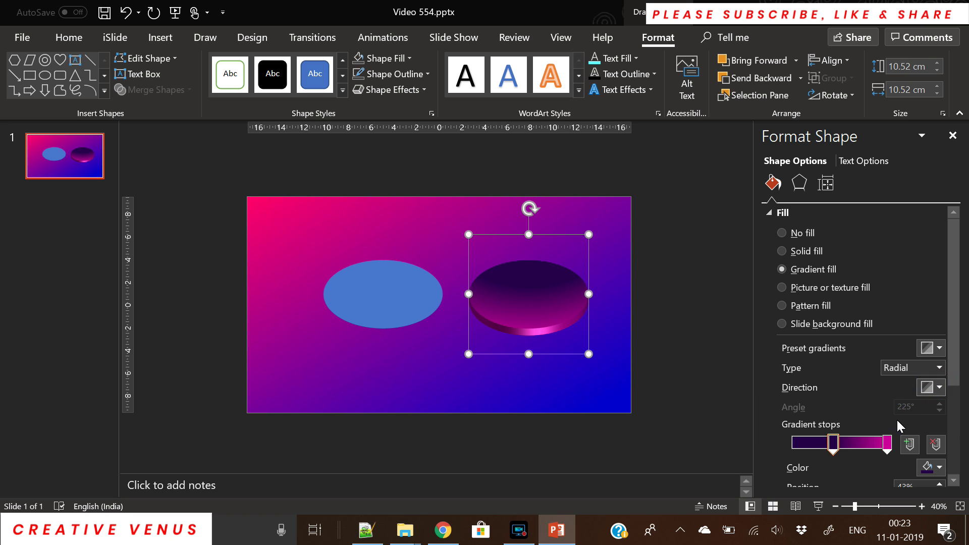
Step: Use the first radial direction, reposition the dark stop and make it slightly transparent
mouse_move(832, 444)
left_mouse_down()
mouse_move(822, 445)
mouse_move(847, 446)
mouse_move(827, 447)
left_mouse_up()
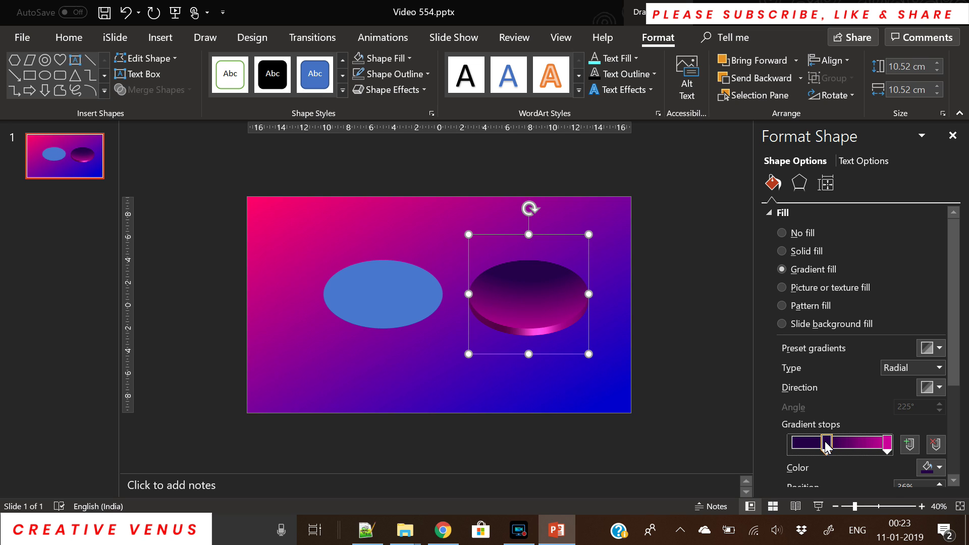
left_click(939, 388)
left_click(762, 424)
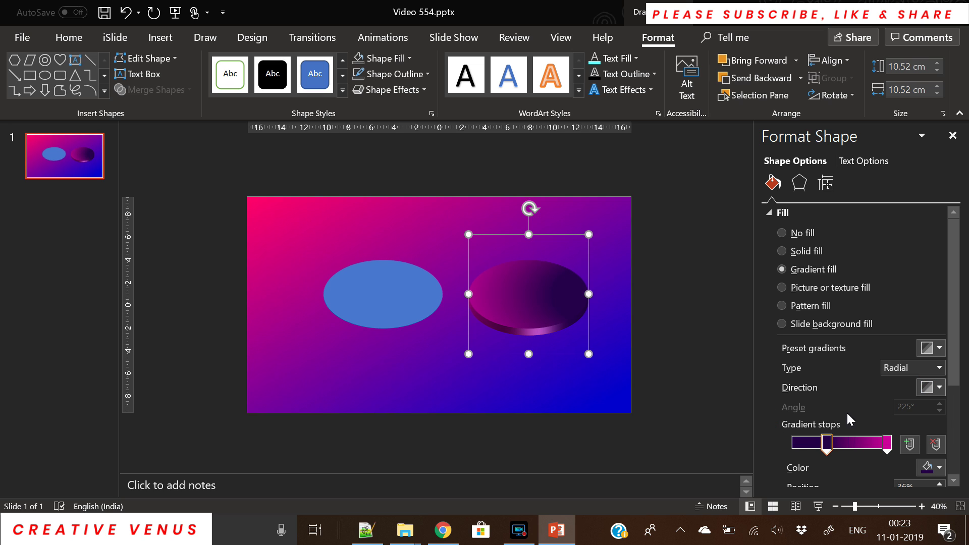
left_click_drag(827, 453, 817, 446)
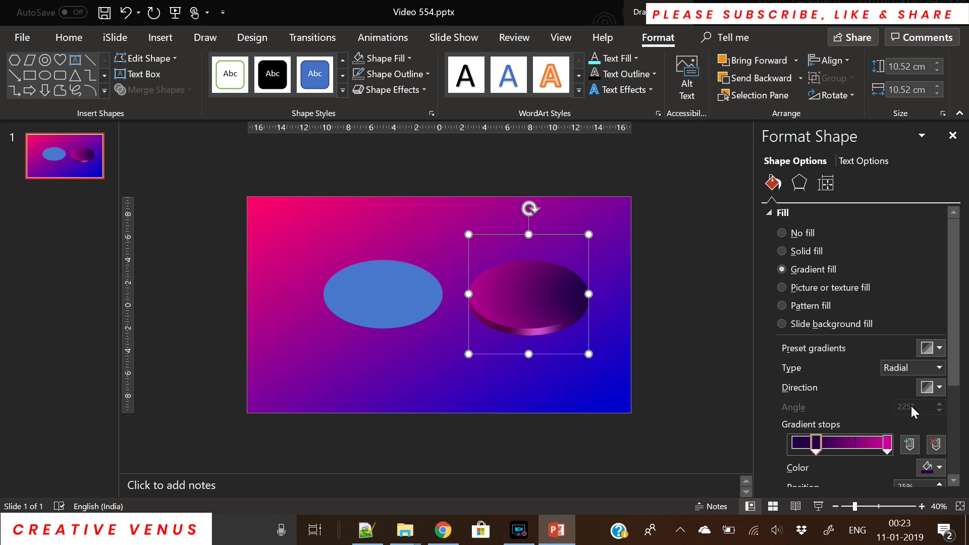
left_click_drag(956, 361, 956, 400)
left_click_drag(845, 440, 848, 441)
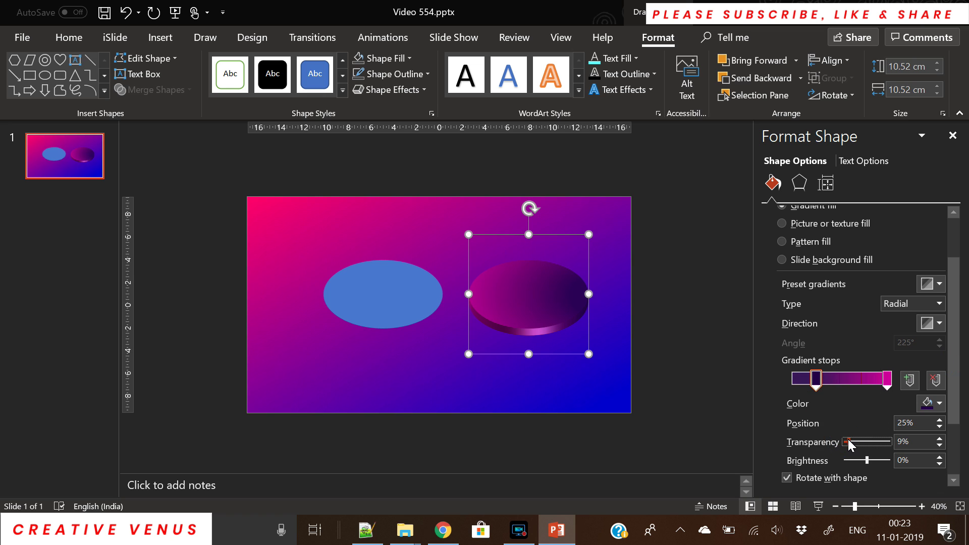
Step: Set the disc's 3-D lighting angle to 20° and move it left over the blue ellipse
left_click(799, 184)
scroll(863, 388, "down", 5)
left_click(802, 401)
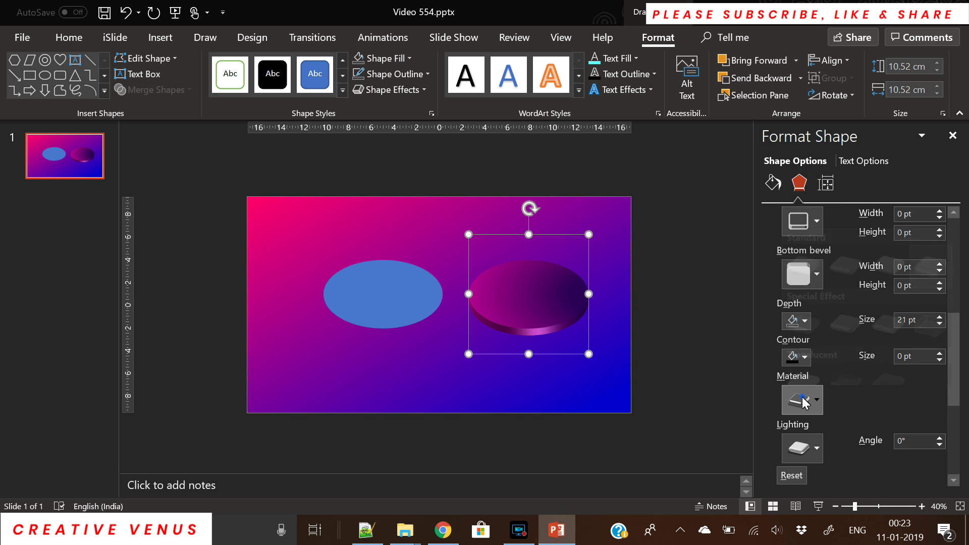
left_click(803, 400)
left_click(939, 437)
left_click(939, 437)
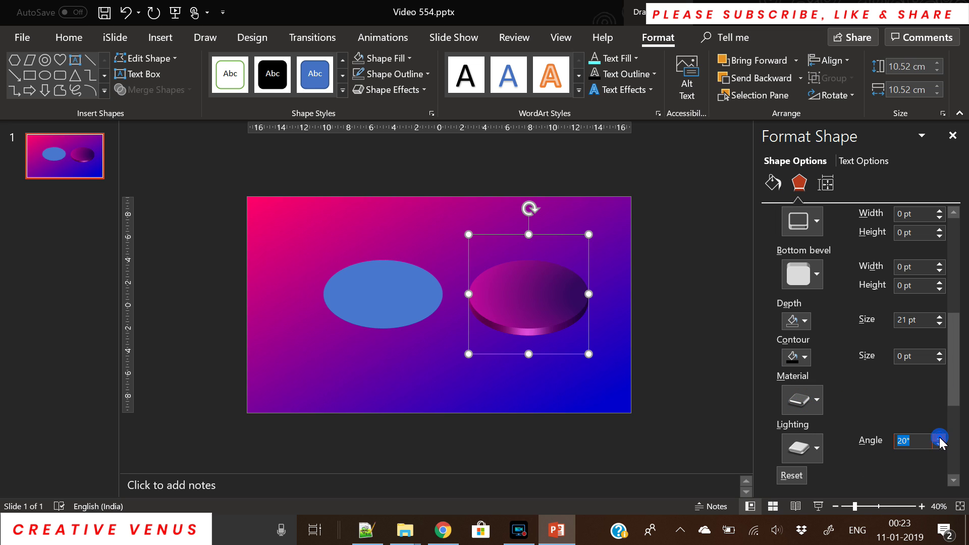
left_click(940, 438)
left_click(939, 445)
left_click_drag(524, 328, 355, 317)
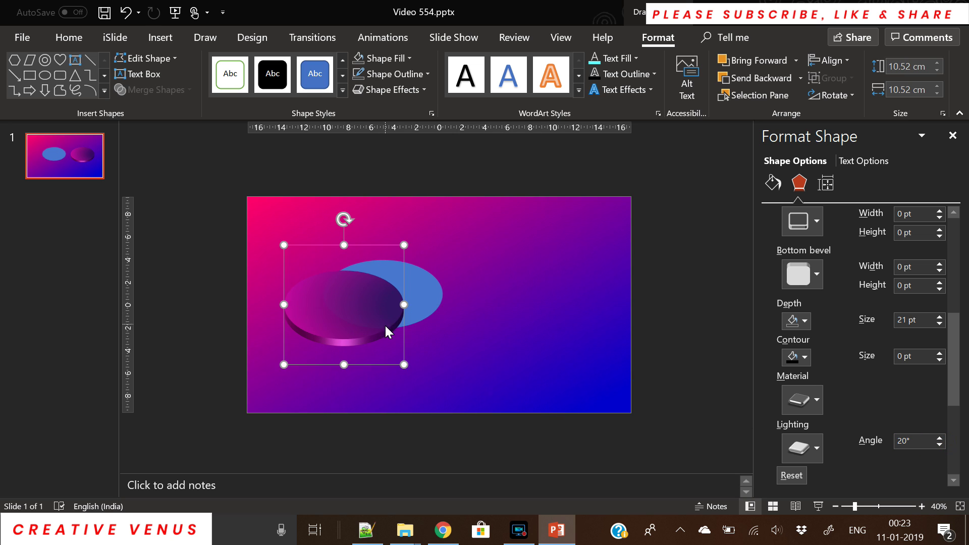
Step: Move the blue ellipse beneath the disc and fill it white
left_click(772, 185)
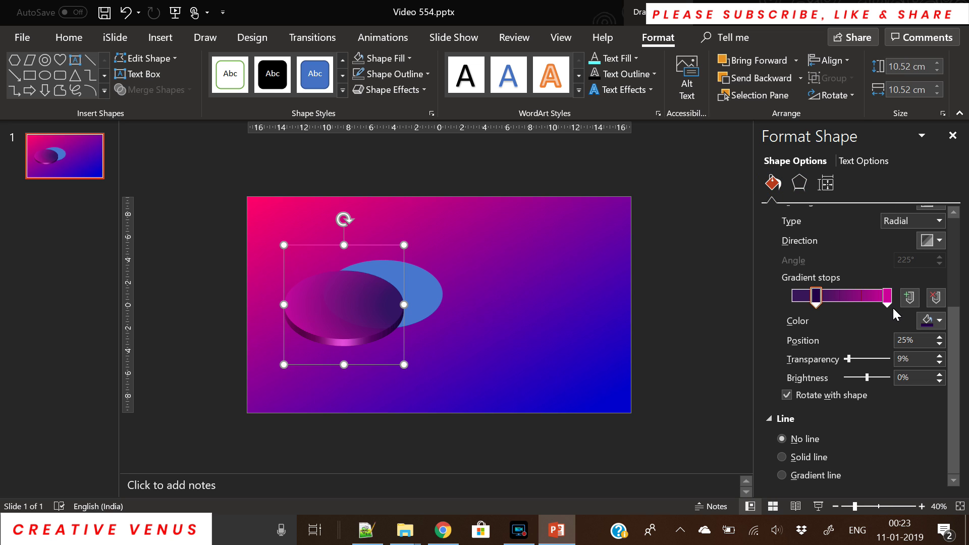
mouse_move(815, 298)
left_mouse_down()
mouse_move(831, 298)
mouse_move(813, 298)
left_mouse_up()
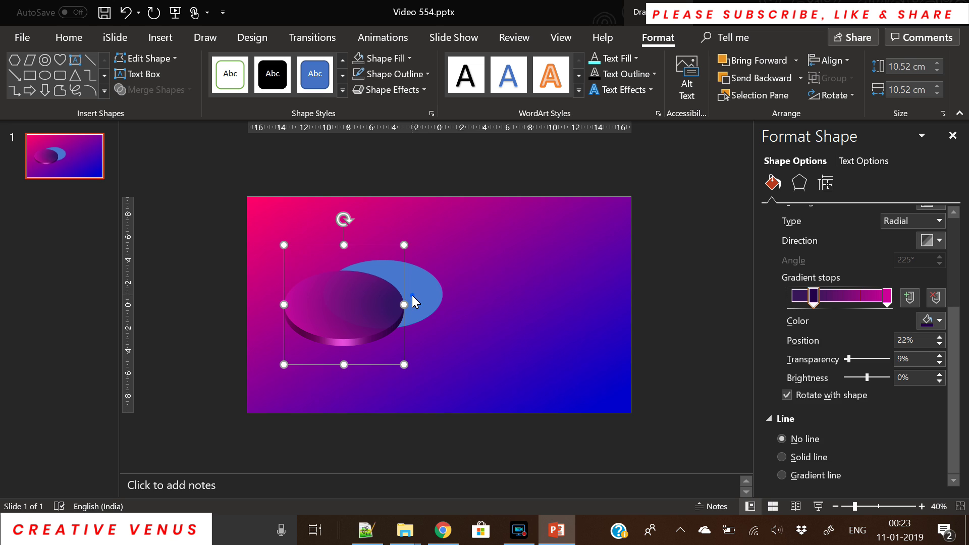
left_click_drag(428, 298, 388, 328)
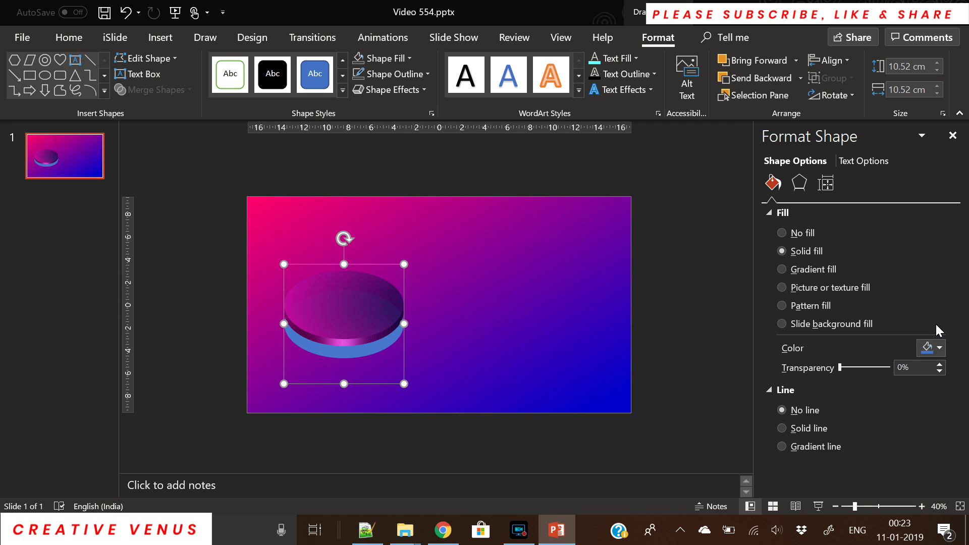
left_click(939, 348)
left_click(874, 191)
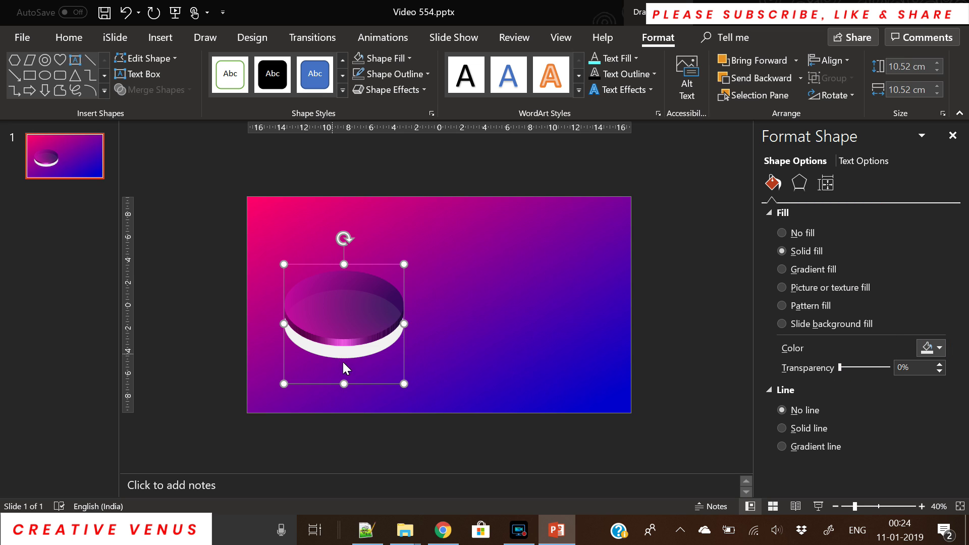
left_click_drag(366, 357, 367, 352)
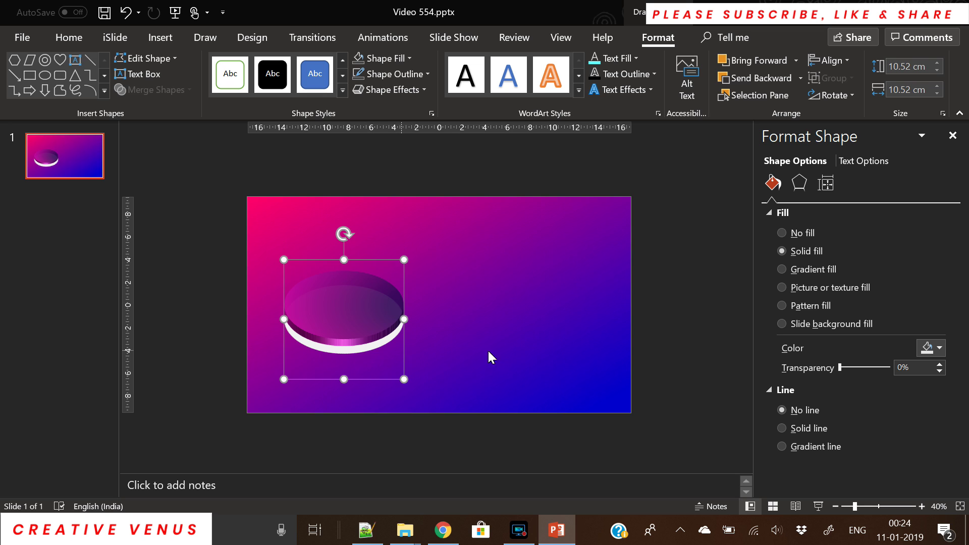
left_click_drag(840, 368, 805, 357)
Step: Paste a lower copy, send it to back, and make it white and mostly transparent
key("ctrl+v")
left_click_drag(359, 359, 355, 376)
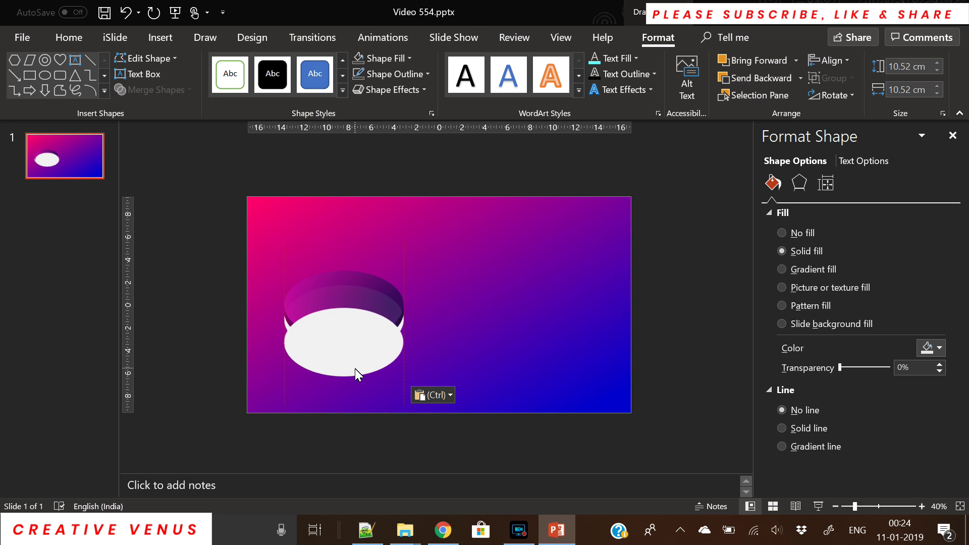
right_click(355, 369)
left_click(403, 183)
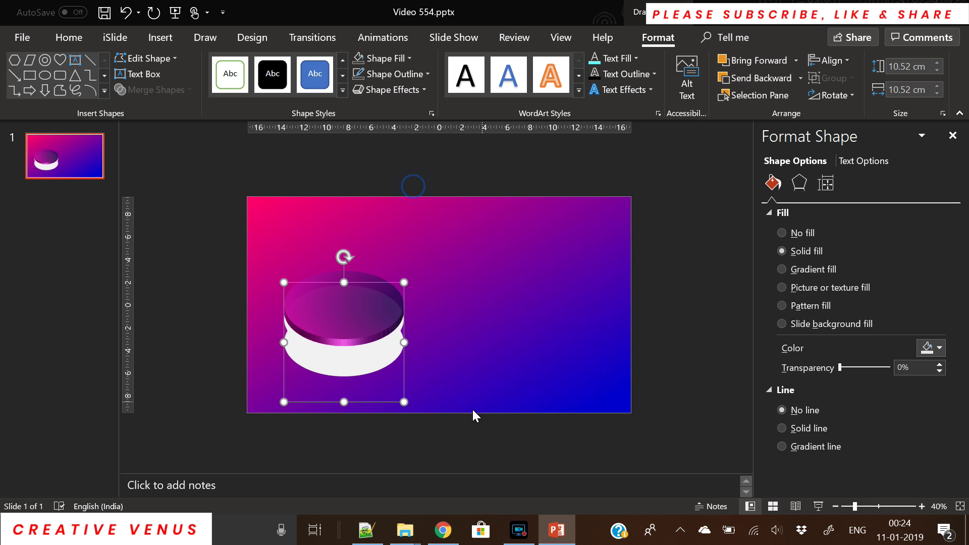
left_click(933, 348)
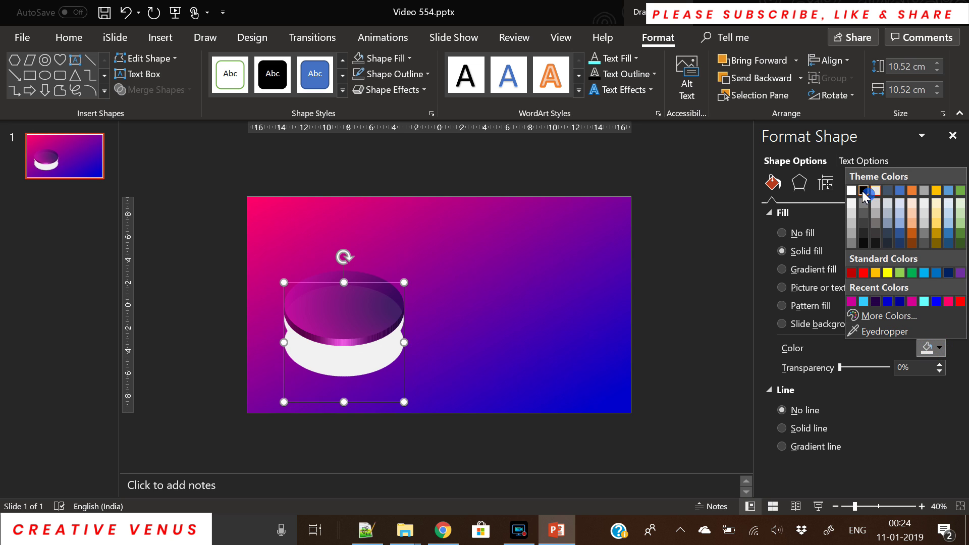
left_click(864, 191)
left_click_drag(840, 367, 881, 368)
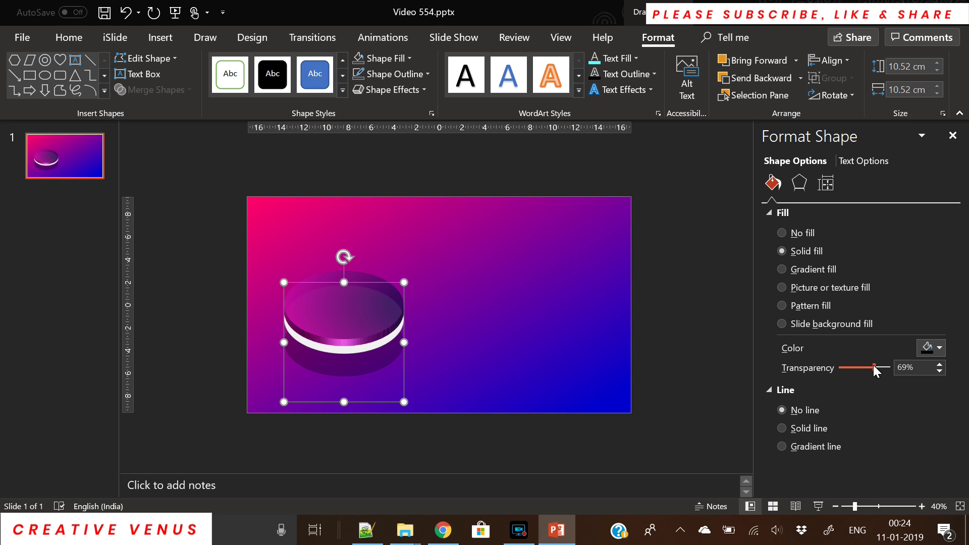
left_click(933, 347)
left_click(855, 190)
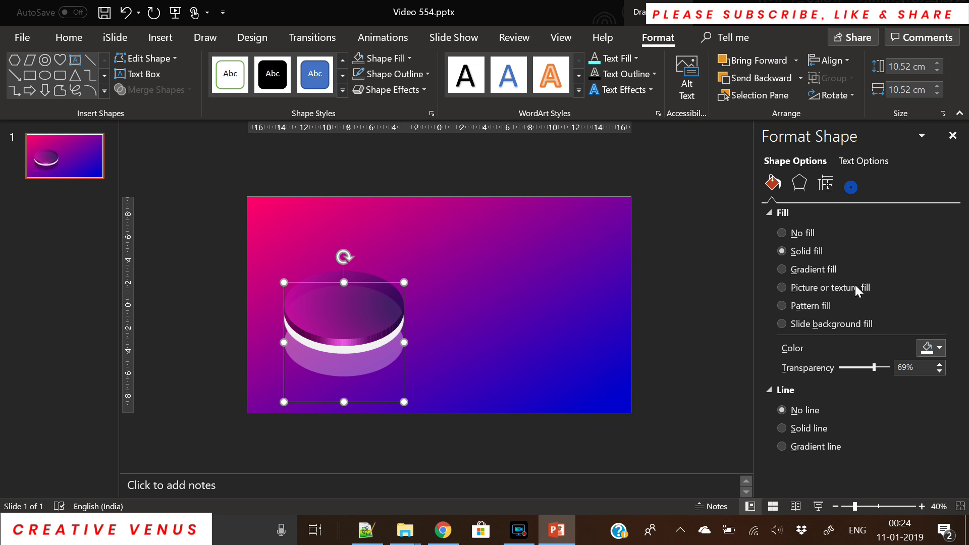
left_click_drag(874, 367, 884, 367)
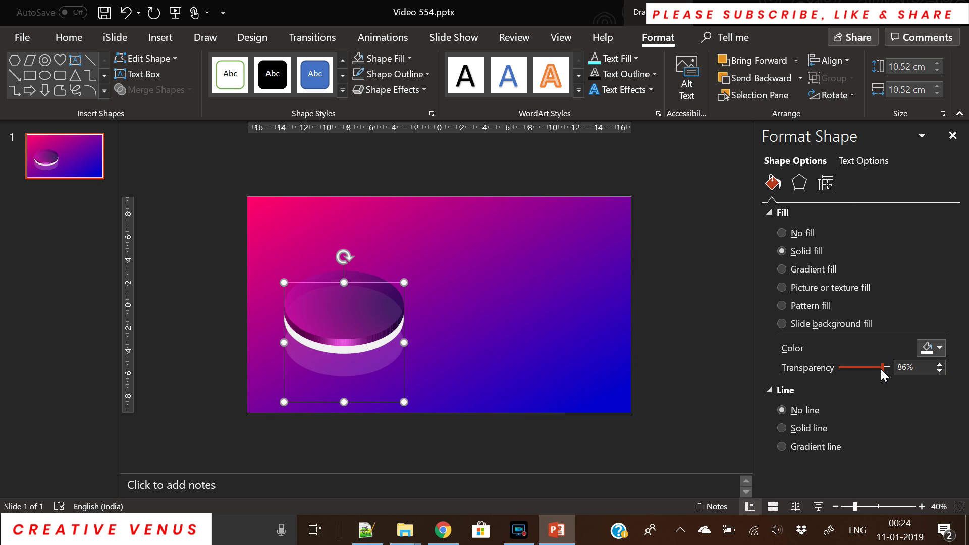
Step: Lower the white ellipse to thicken the rim and set it to about 49% transparency
left_click(483, 368)
left_click(328, 349)
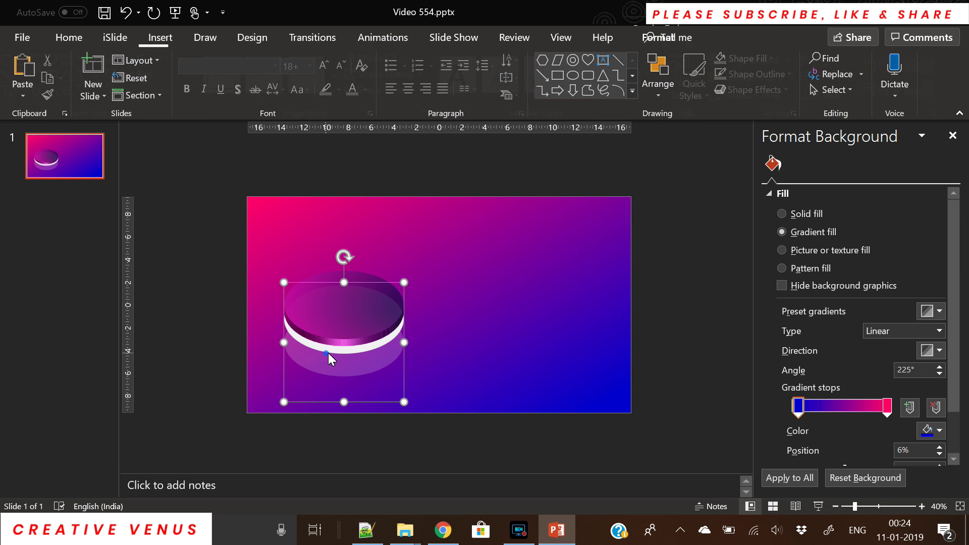
left_click(331, 352)
left_click_drag(331, 346, 330, 349)
left_click_drag(840, 370, 864, 368)
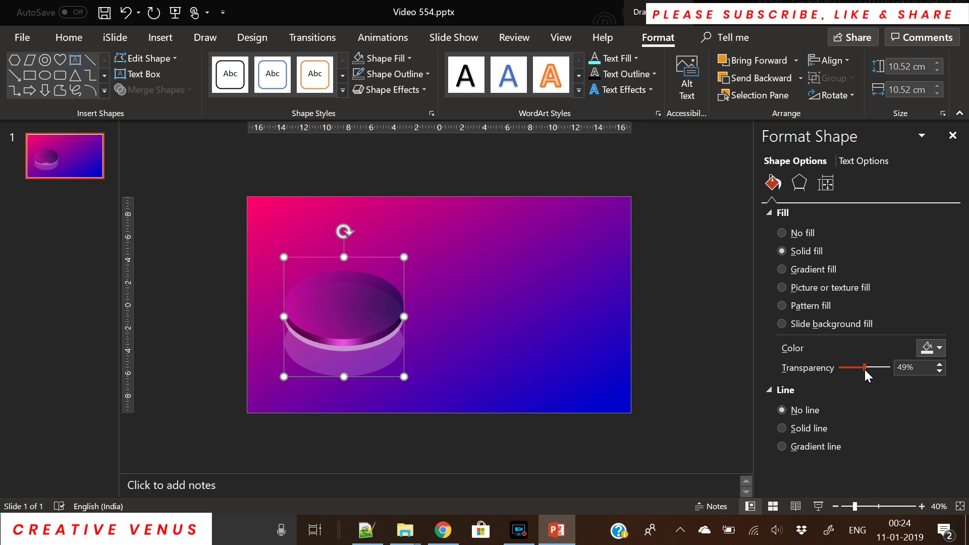
left_click(468, 377)
left_click(356, 371)
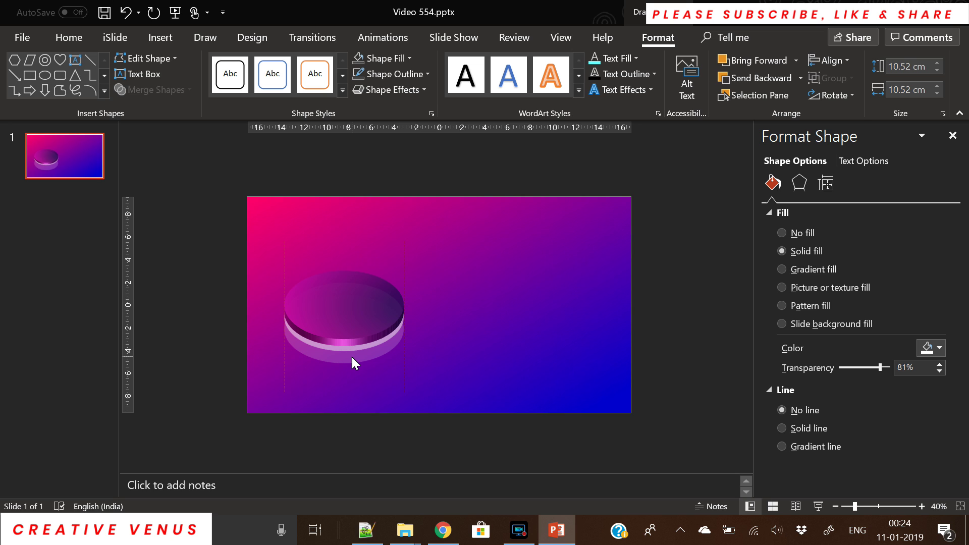
Step: Duplicate the translucent layer slightly lower and set its transparency to 65%
left_click_drag(353, 357, 360, 365)
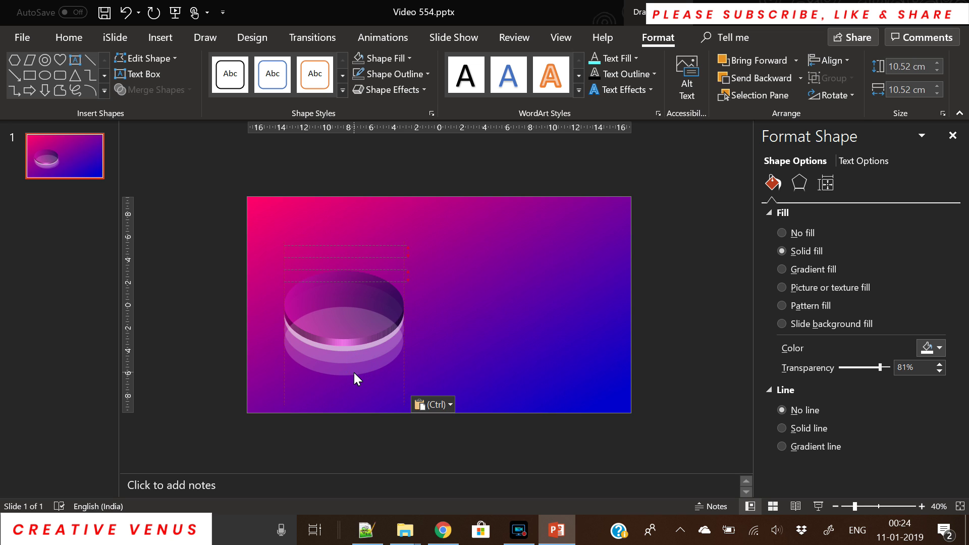
left_click(354, 372)
right_click(353, 371)
left_click(930, 434)
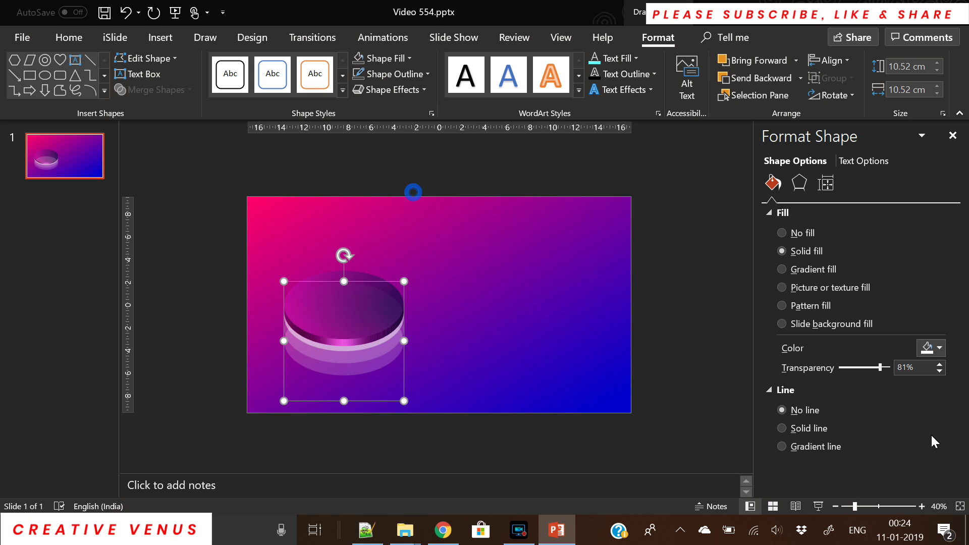
left_click_drag(879, 368, 879, 366)
Step: Add another copy further down, send it to back at about 82% transparency, and select all layers
key("ctrl+d")
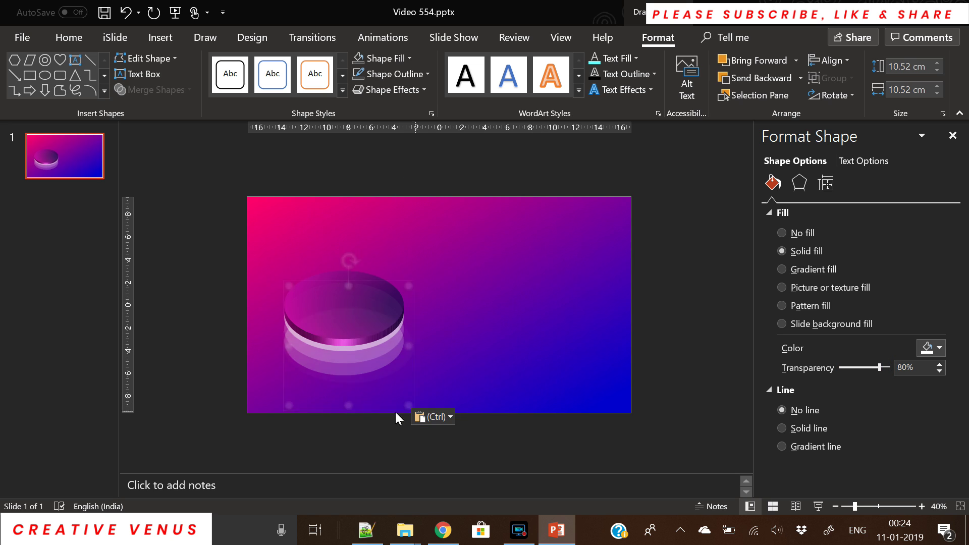
left_click_drag(367, 373, 365, 381)
right_click(364, 381)
left_click(430, 196)
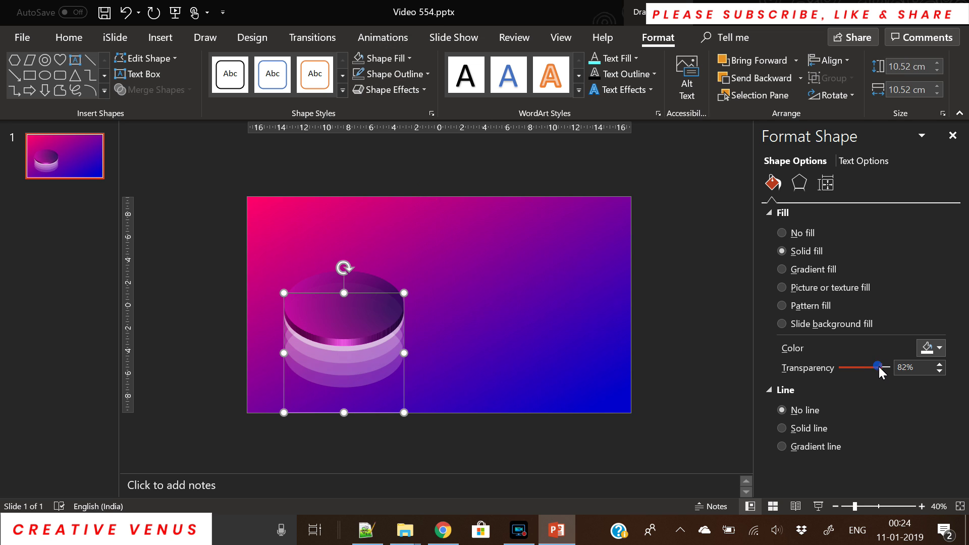
left_click_drag(878, 365, 879, 366)
left_click(618, 367)
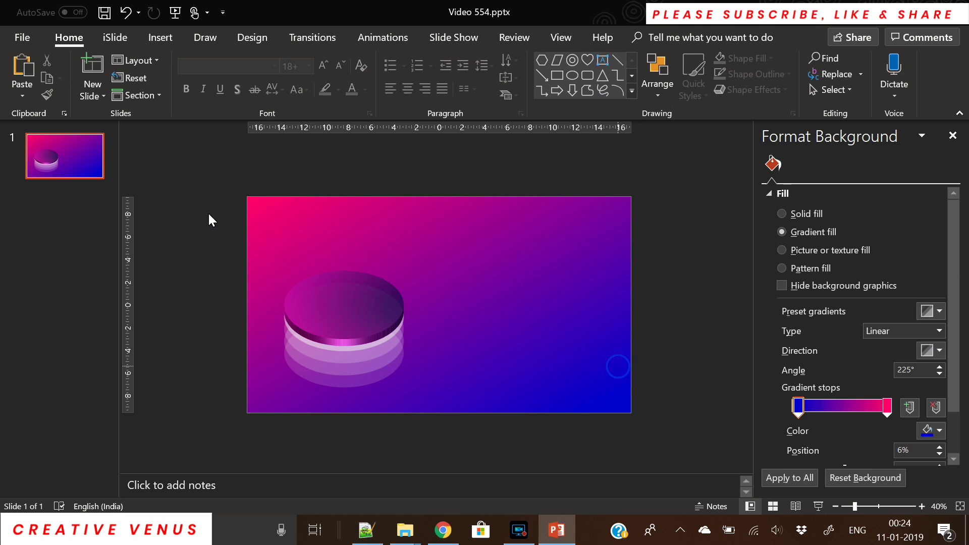
left_click_drag(208, 212, 464, 426)
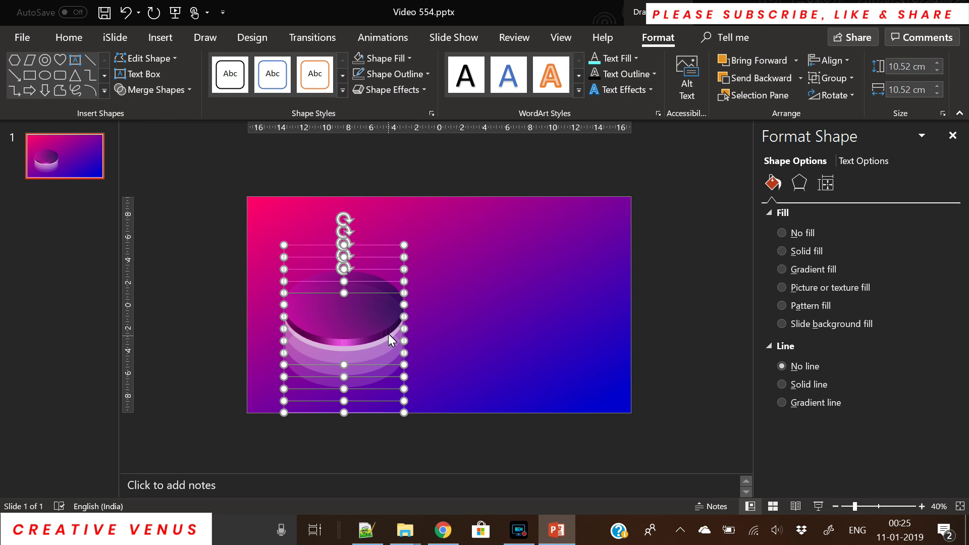
Step: Group the disc shapes, scale the group to 17.73 × 12.61 cm, and nudge it up-right
key("ctrl+g")
left_click_drag(406, 329, 425, 332)
key("ctrl+z")
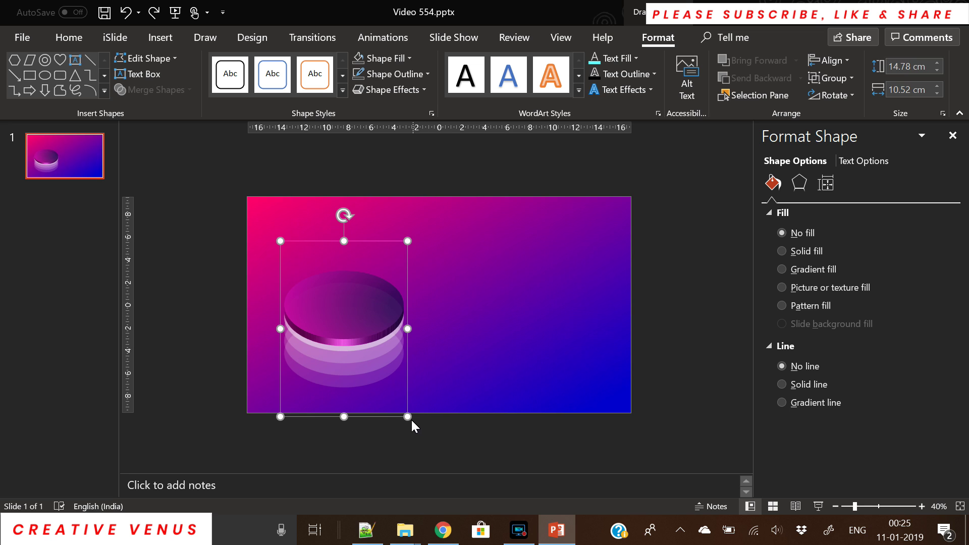
left_click_drag(411, 419, 418, 422)
left_click(377, 334)
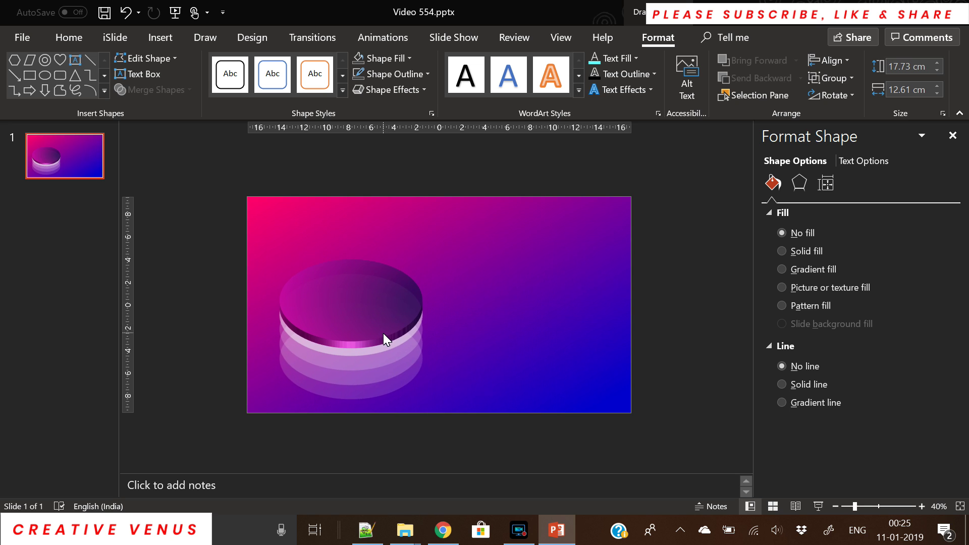
left_click_drag(383, 333, 397, 324)
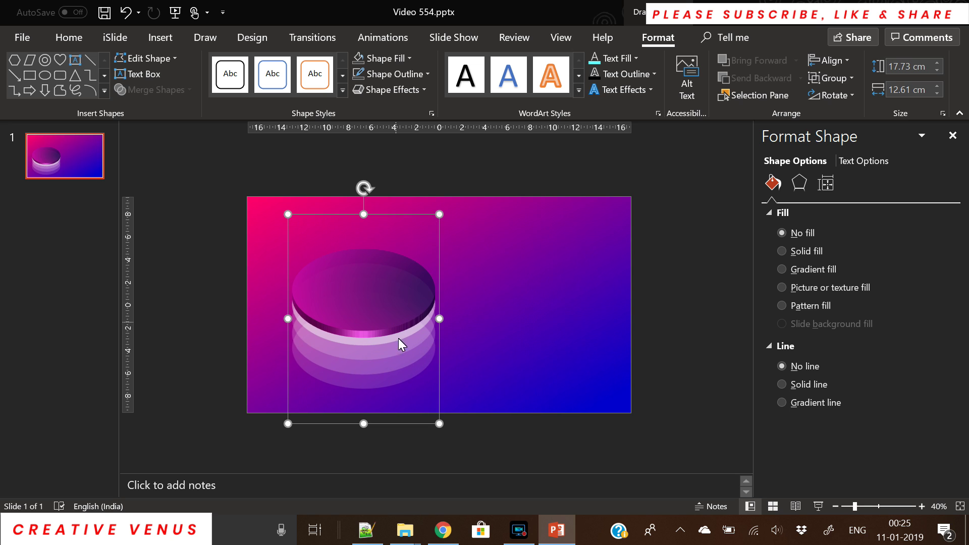
left_click(387, 351)
left_click(441, 441)
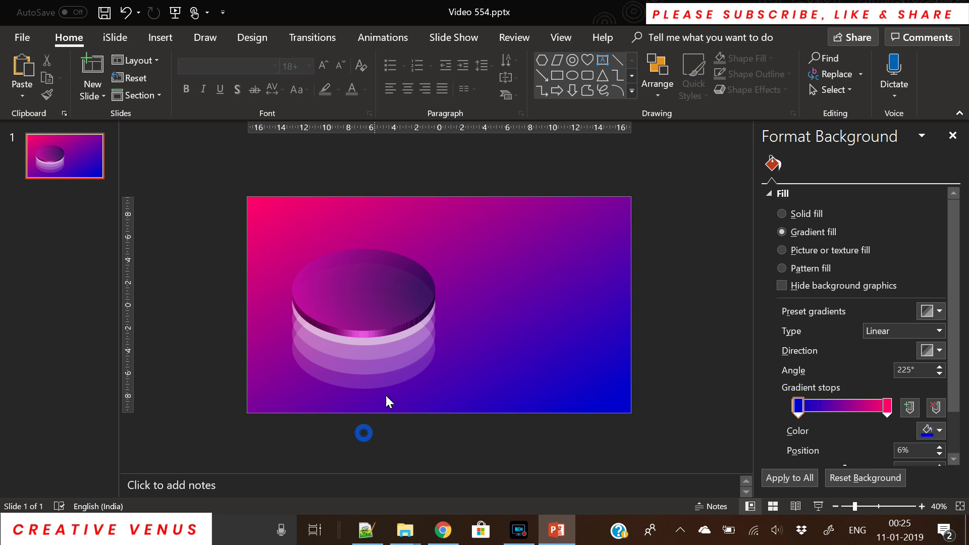
Step: Set the top disc's outer radial gradient stop to light cyan
left_click(358, 289)
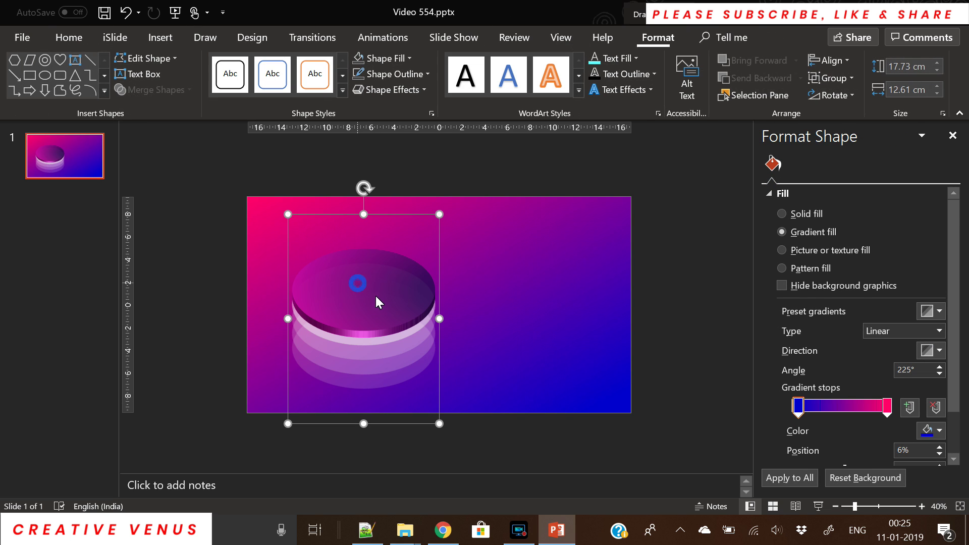
left_click(375, 295)
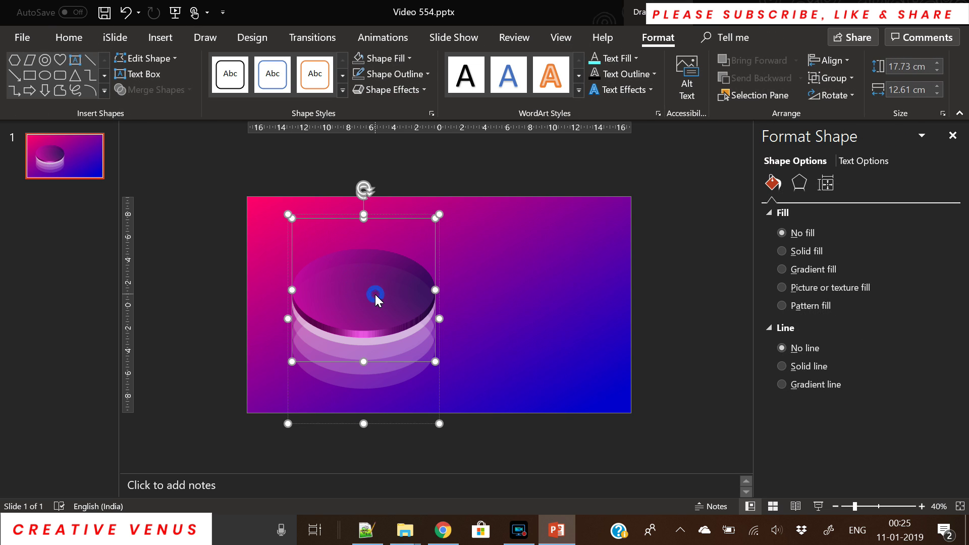
left_click(799, 183)
left_click(772, 183)
left_click(888, 444)
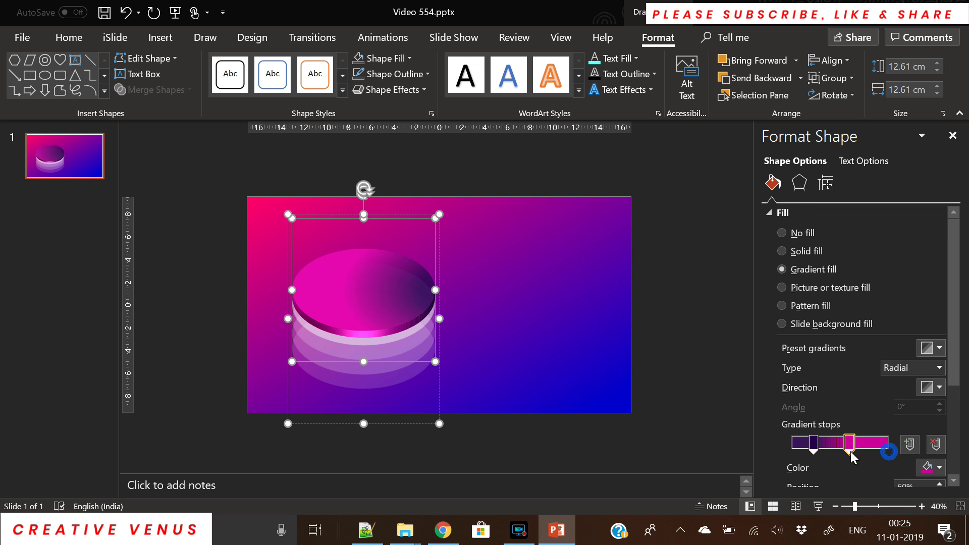
left_click(931, 466)
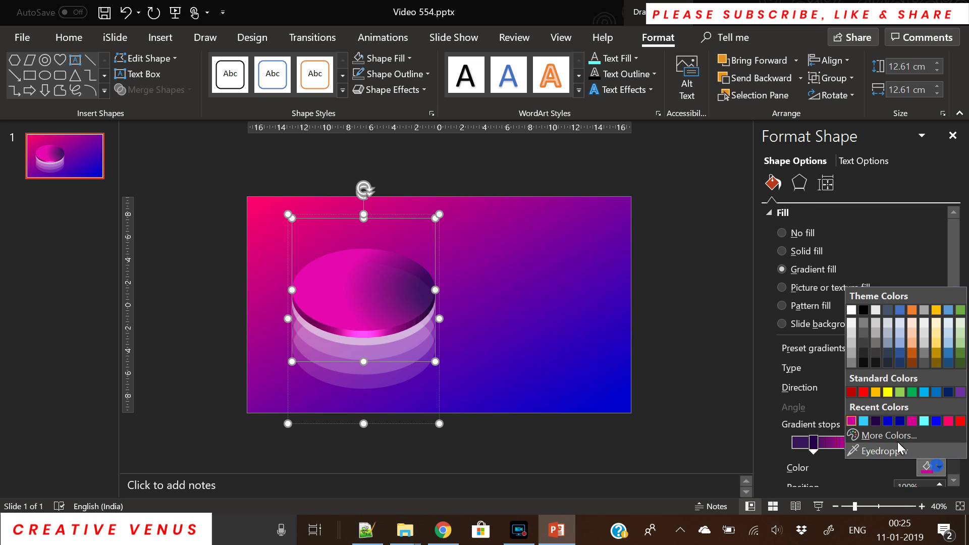
left_click(894, 436)
left_click(447, 205)
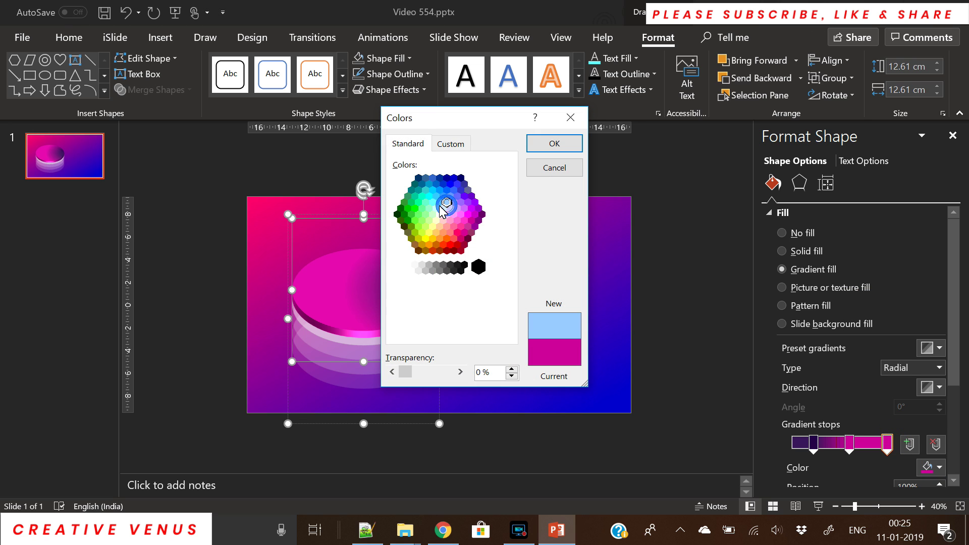
left_click(432, 202)
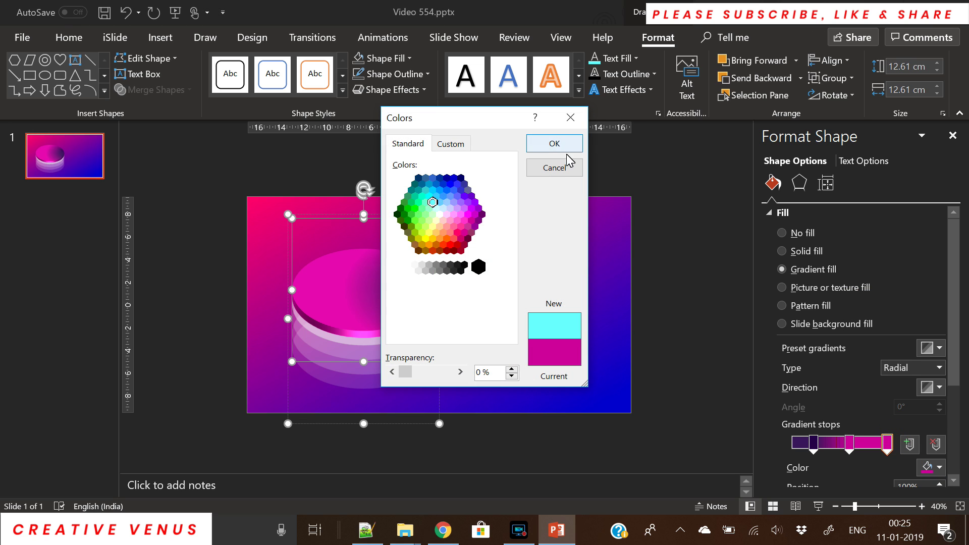
left_click(547, 145)
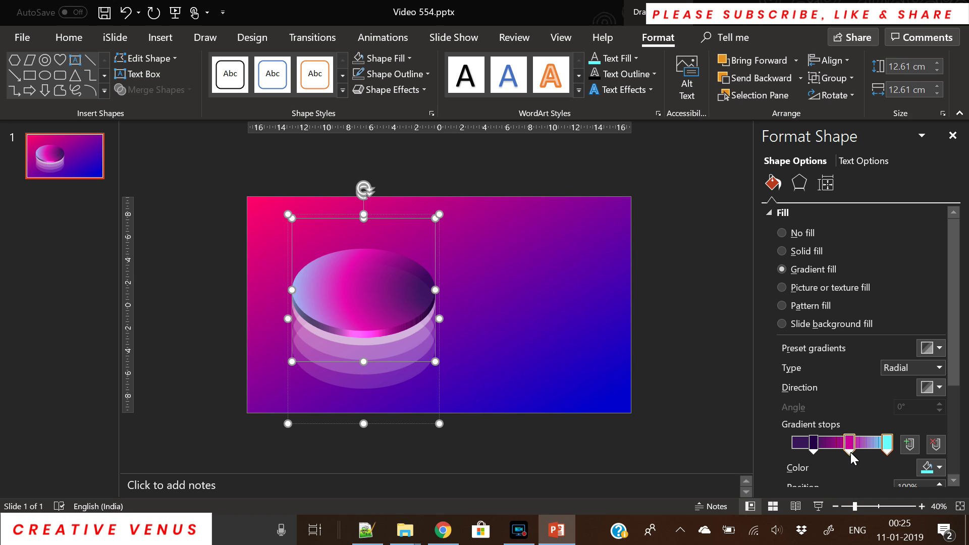
Step: Move the magenta gradient stop to 61%
left_click_drag(851, 453, 882, 450)
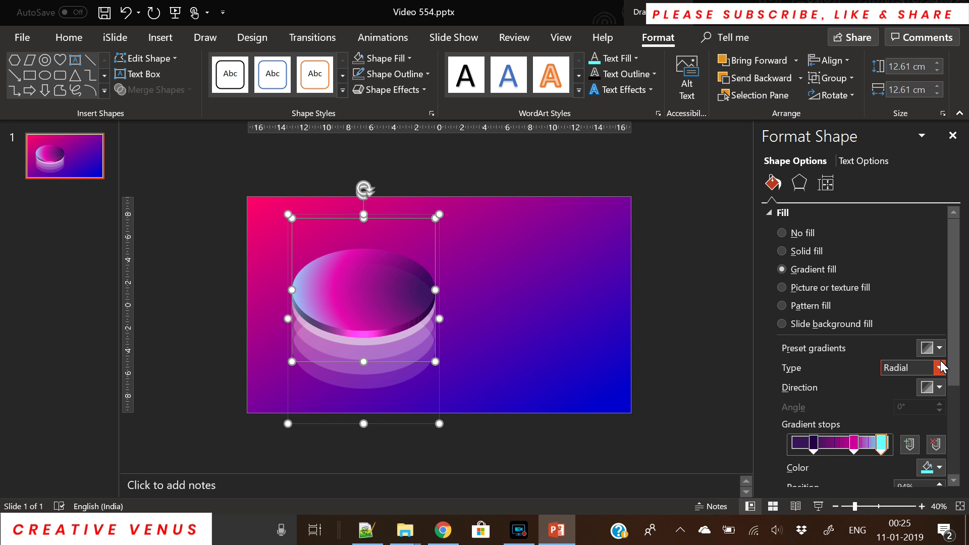
scroll(943, 422, "down", 2)
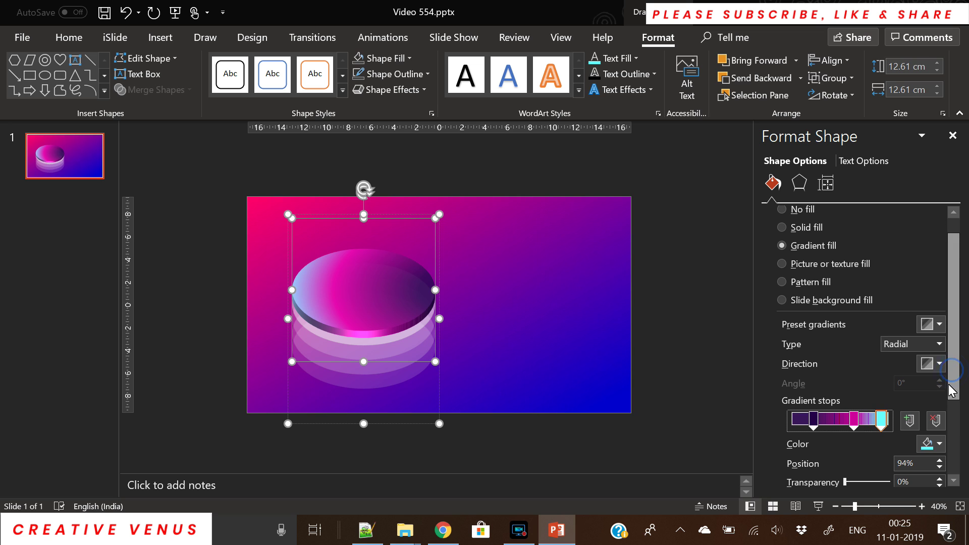
left_click(631, 378)
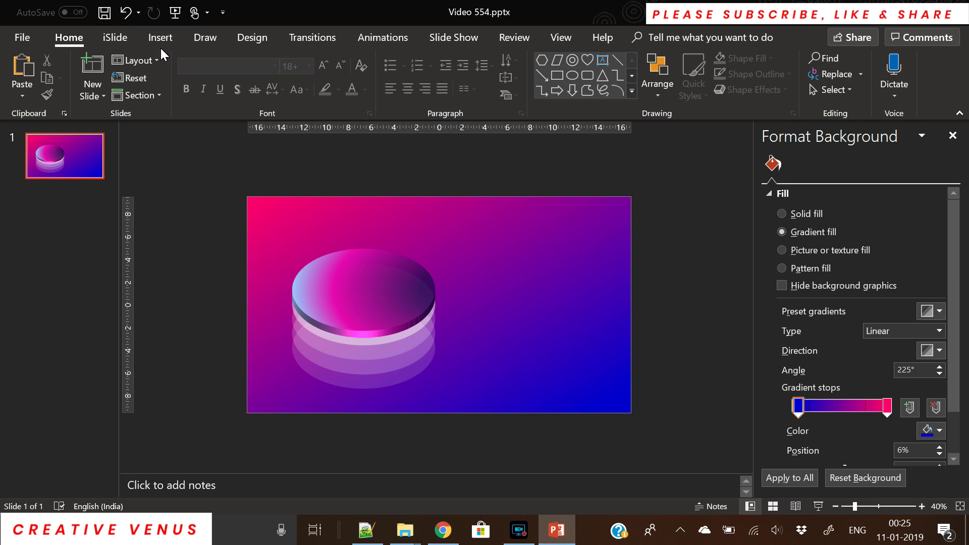
Step: Add a text box right of the discs with 'thanks' in Oswald SemiBold
left_click(158, 34)
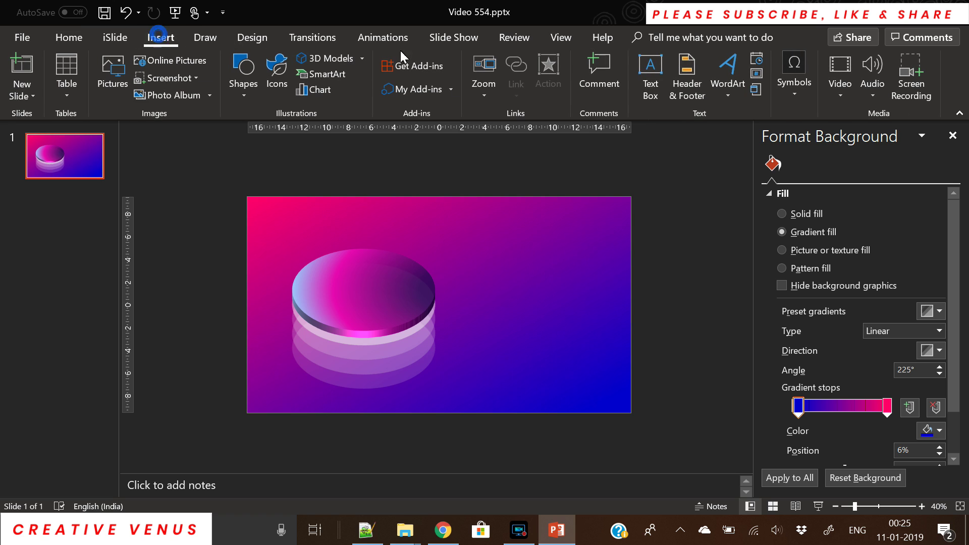
left_click(650, 100)
left_click_drag(486, 289, 616, 328)
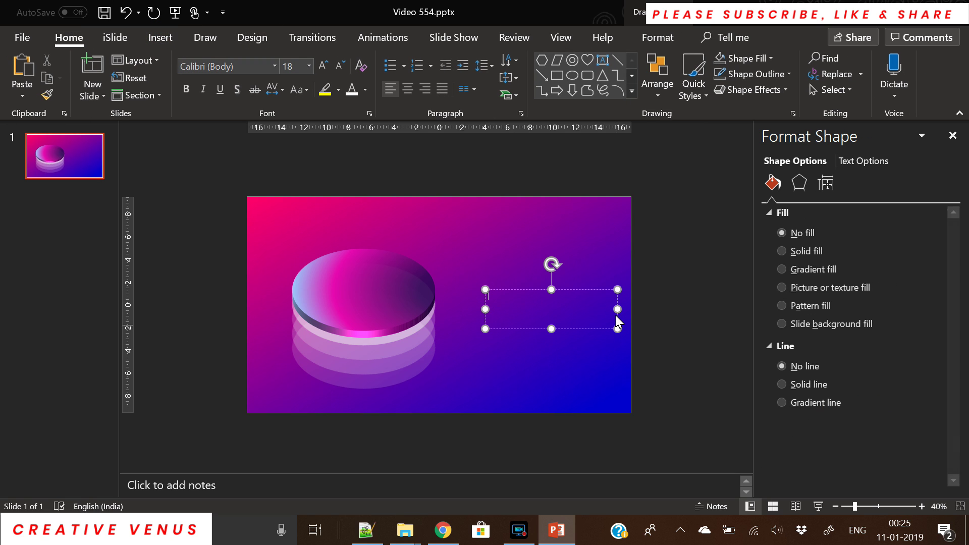
type("the")
key("ctrl+a")
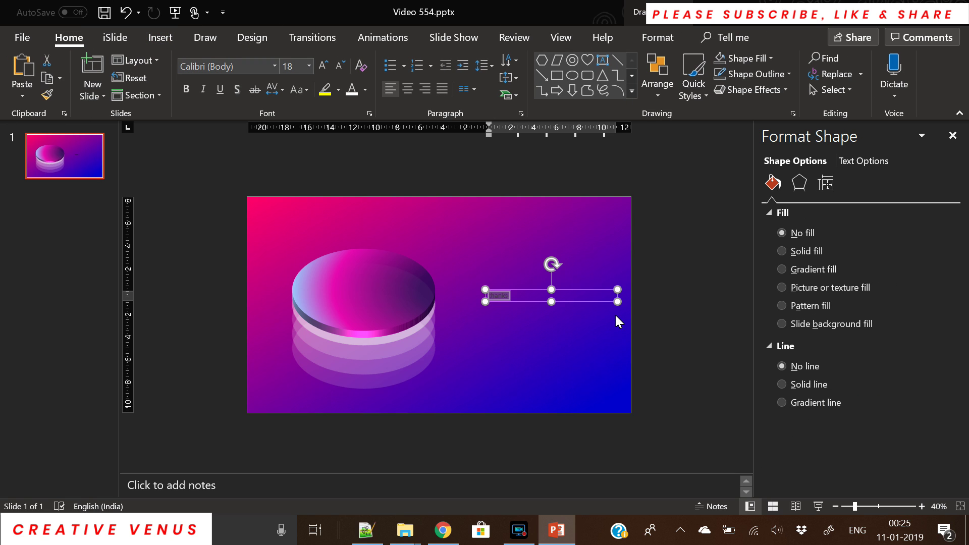
left_click(256, 66)
type("Oswald SemiBold")
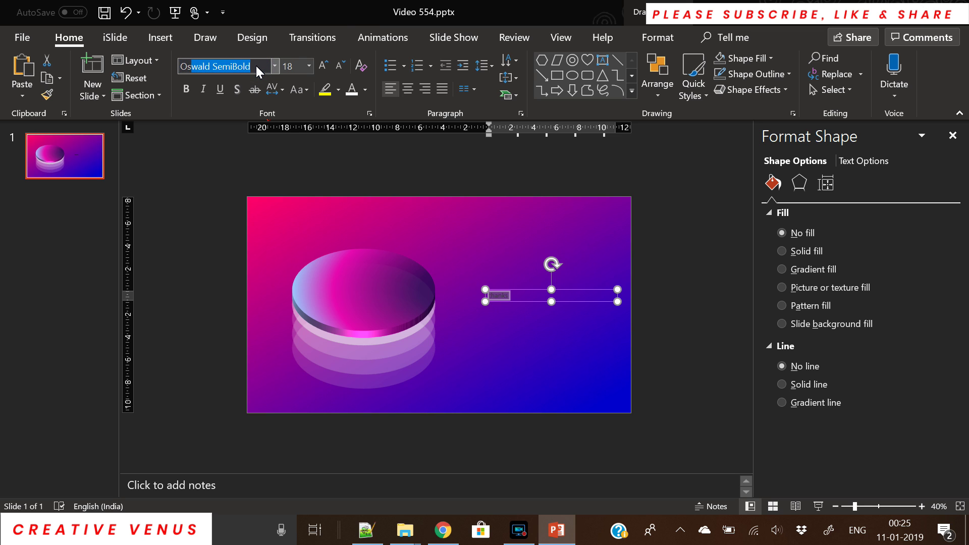
key("Return")
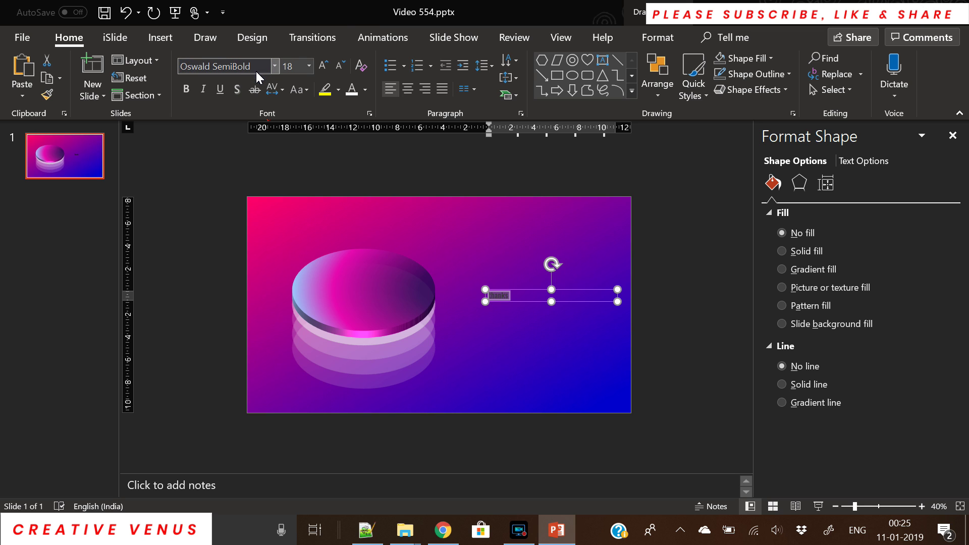
Step: Make the text uppercase THANKS with Very Loose character spacing
left_click(300, 90)
left_click(316, 136)
left_click(316, 144)
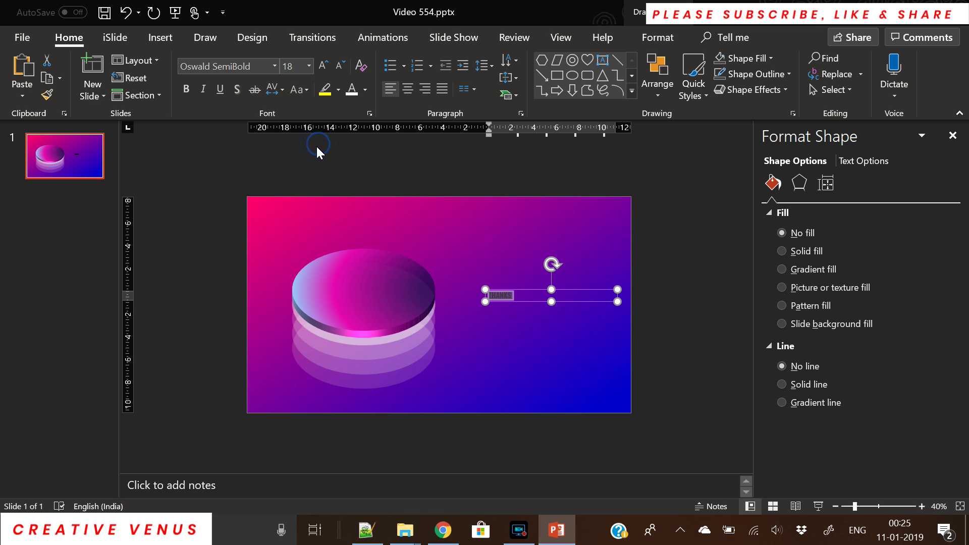
left_click(275, 90)
left_click(285, 172)
left_click(855, 161)
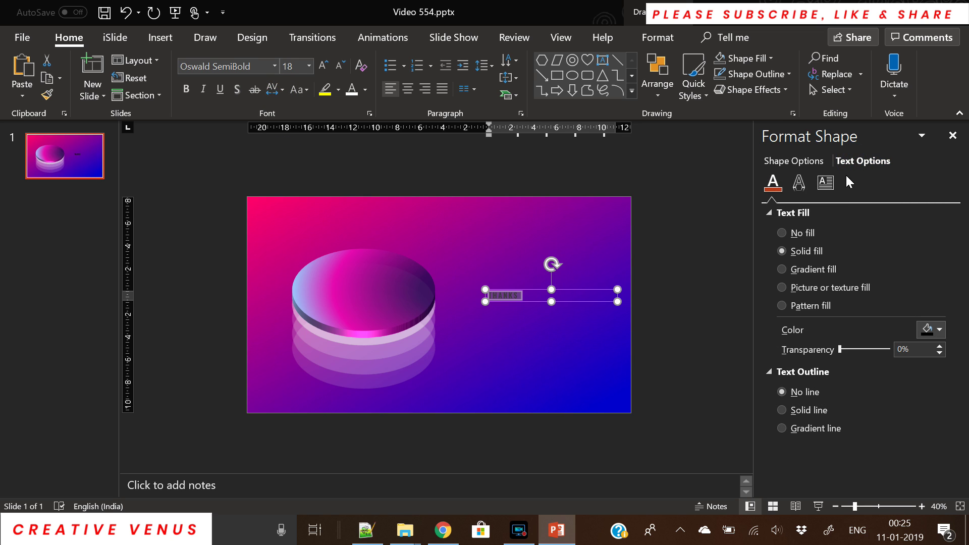
Step: Tilt THANKS with a Parallel 3-D Rotation preset to match the disc's isometric angle
left_click(797, 184)
scroll(911, 360, "down", 10)
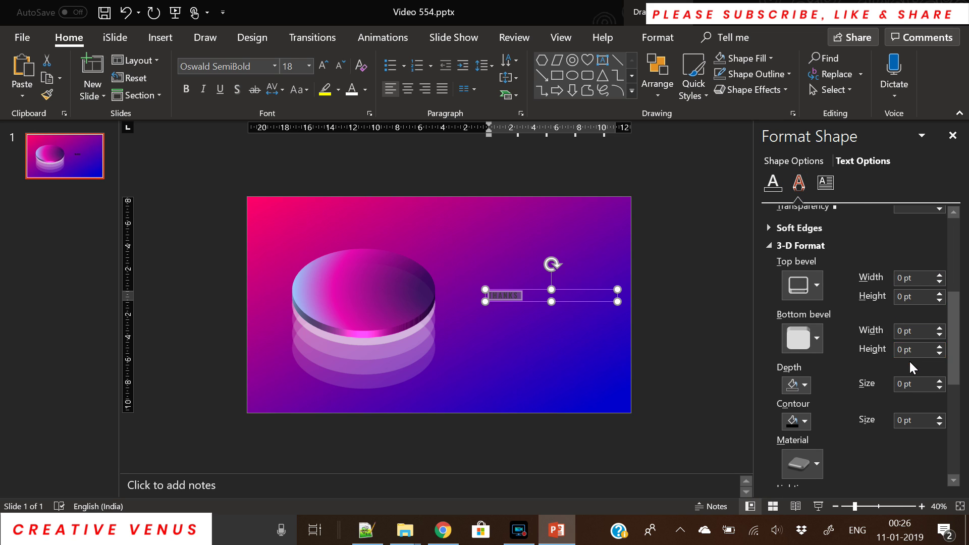
left_click(922, 399)
left_click(893, 150)
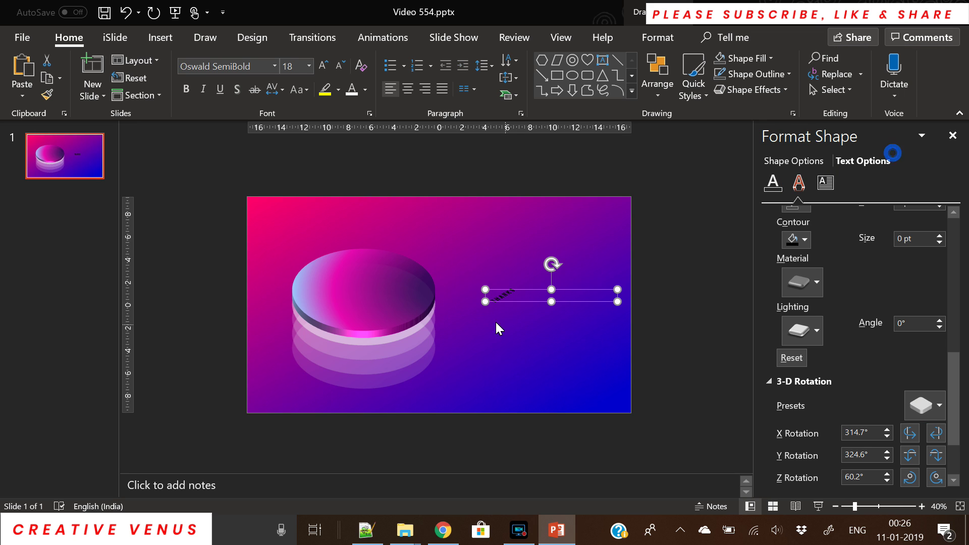
Step: Enlarge THANKS to 115 pt and widen its text box so it fits one line
left_click(322, 66)
left_click(322, 65)
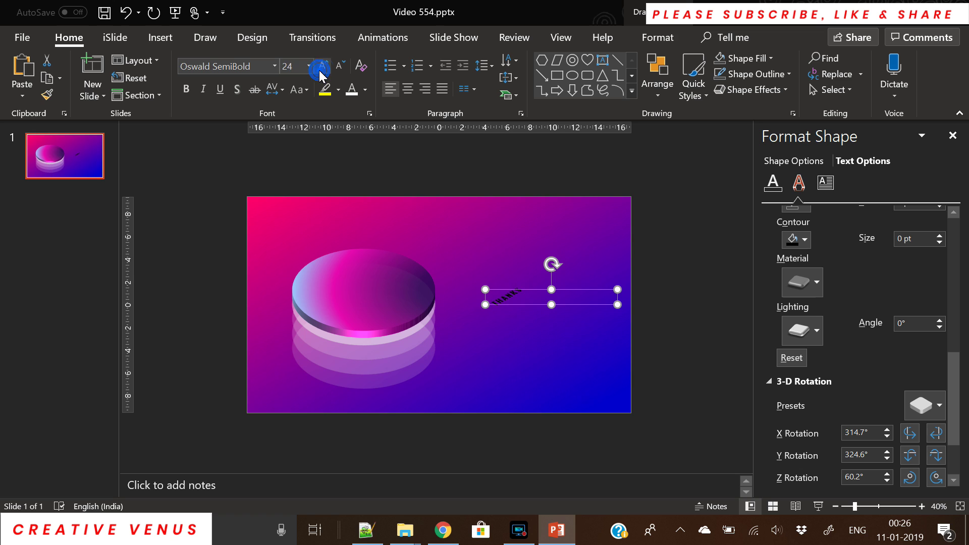
left_click(322, 66)
left_click(322, 66)
left_click(322, 66)
left_click(322, 66)
left_click(322, 66)
left_click(322, 66)
left_click(309, 67)
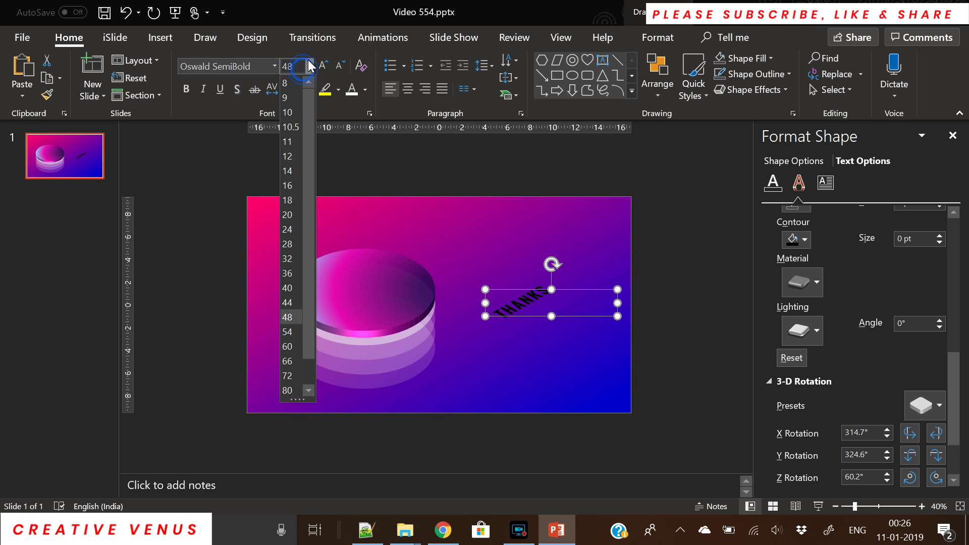
left_click(321, 65)
left_click(321, 65)
left_click(321, 66)
left_click(321, 66)
left_click(321, 65)
left_click(321, 66)
left_click(321, 66)
left_click(321, 66)
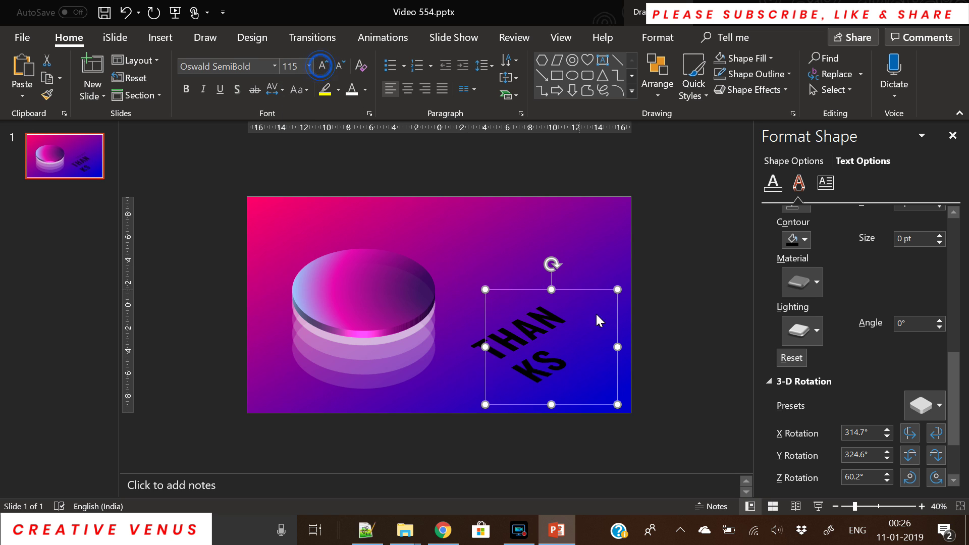
left_click_drag(619, 349, 667, 348)
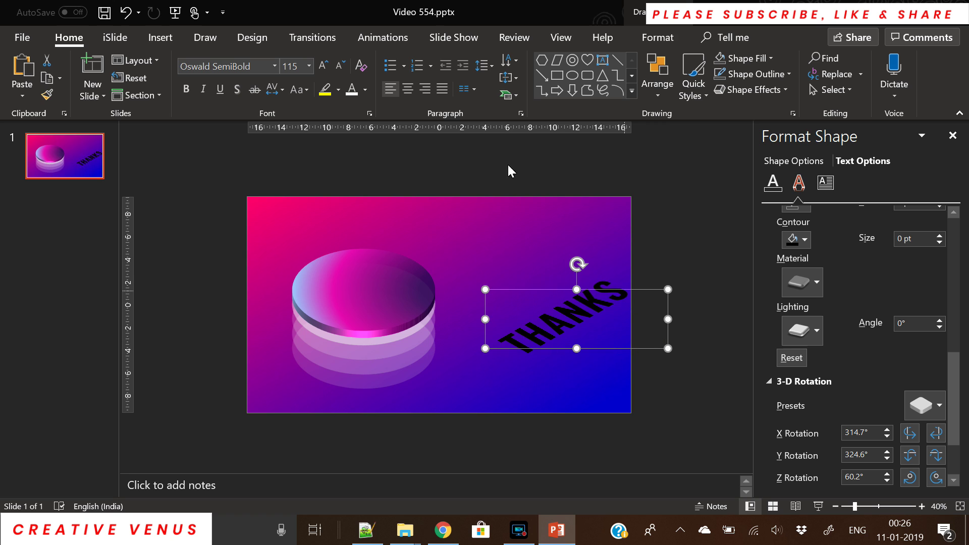
Step: Center-align THANKS in its box and move it slightly left and down
left_click(404, 91)
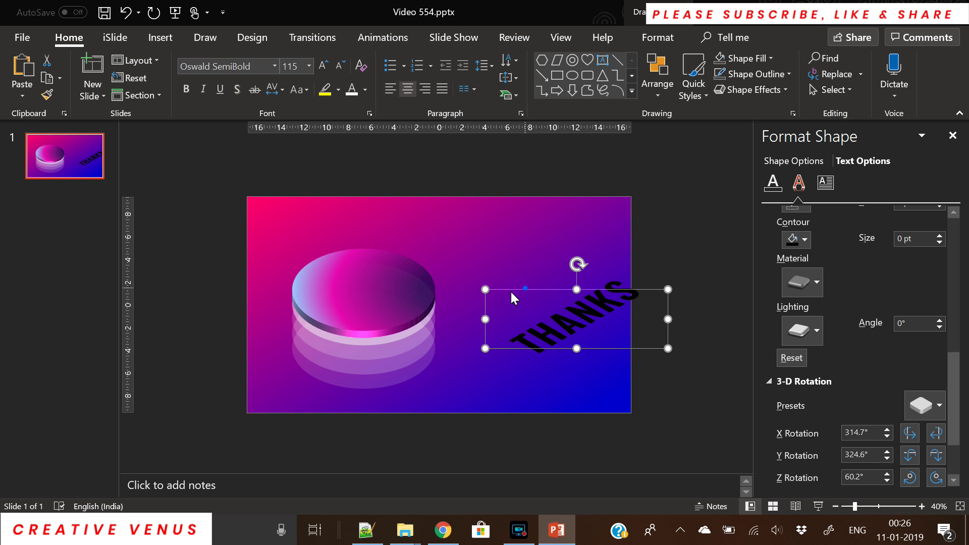
left_click_drag(512, 293, 461, 295)
left_click(186, 435)
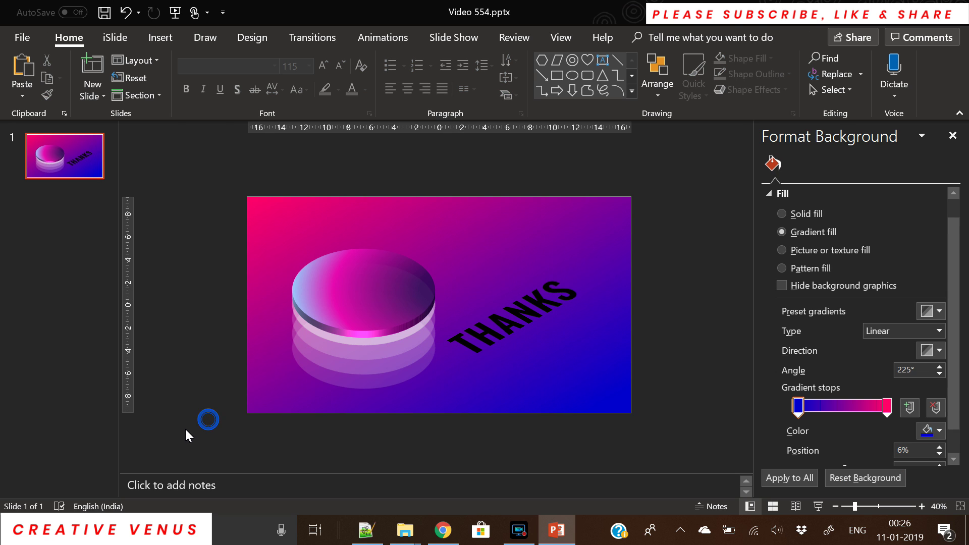
Step: Marquee-select the whole disc stack and nudge it into position
left_click_drag(186, 430, 482, 270)
left_click_drag(391, 320, 389, 298)
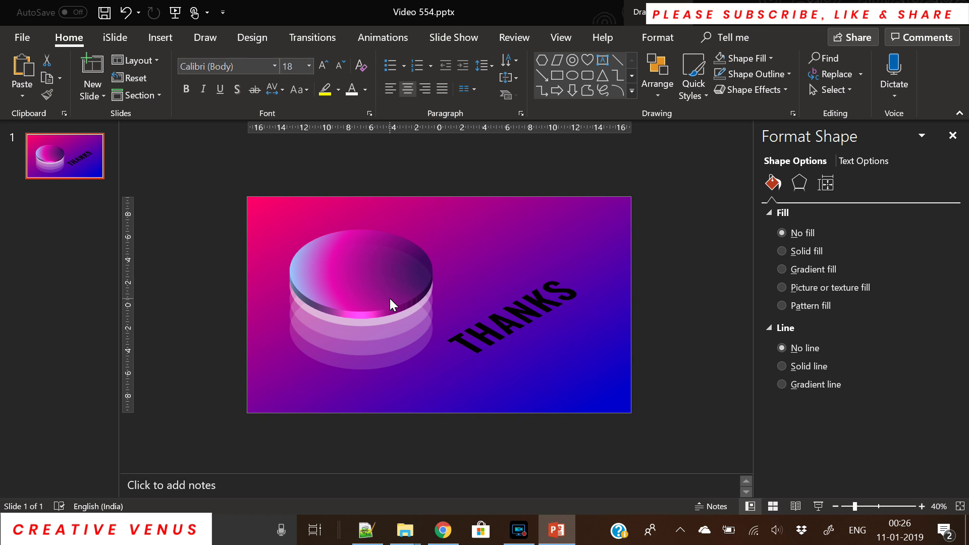
left_click(432, 402)
Step: Undo the last stack move, zoom to 50%, and nudge the disc stack down and right
key("ctrl+z")
key("ctrl+z")
key("ctrl+z")
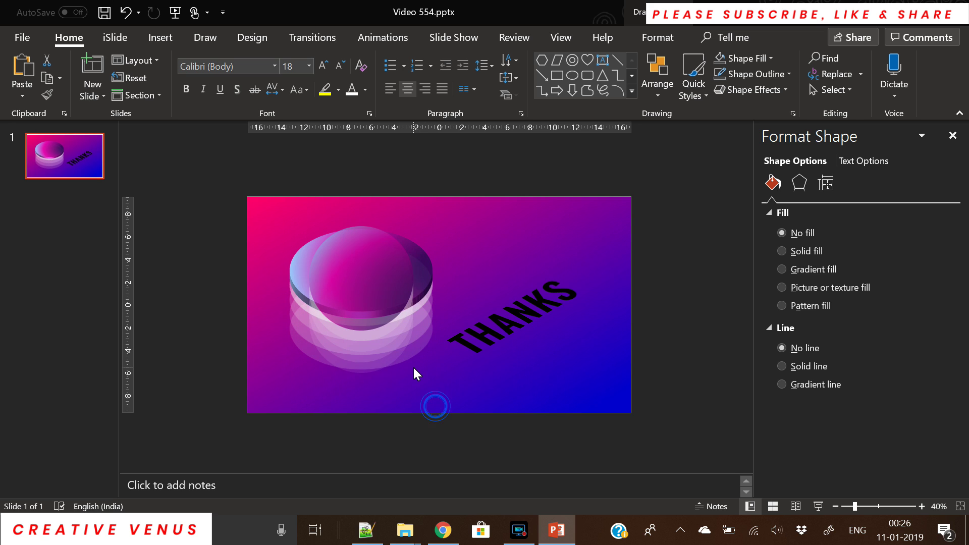
left_click(923, 507)
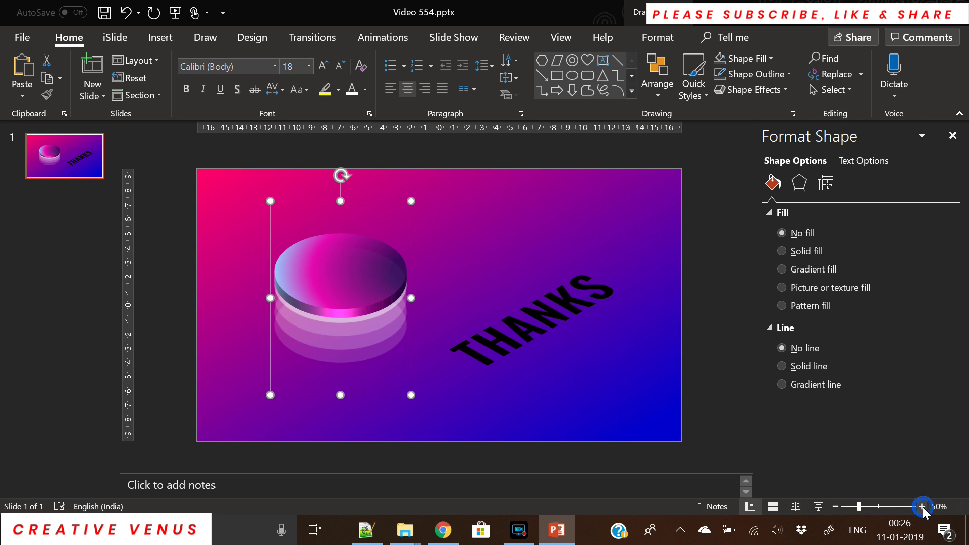
left_click_drag(375, 301, 378, 308)
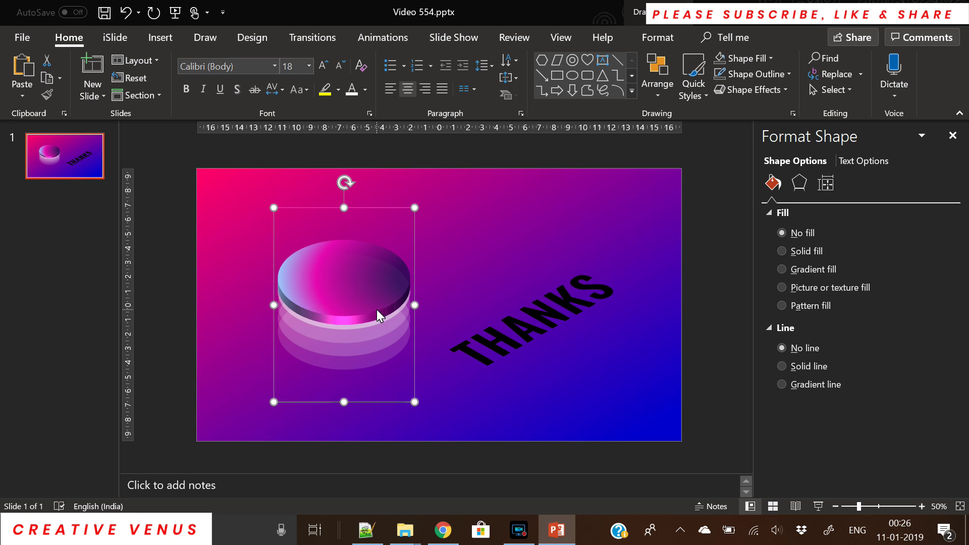
Step: Fill the inner disc layer with black at 91% transparency and enlarge it evenly
left_click(357, 362)
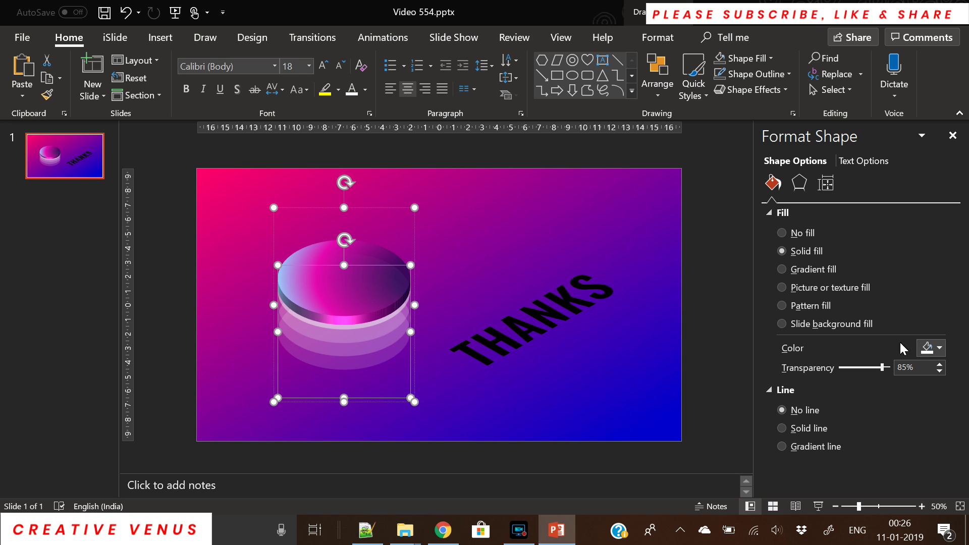
left_click(931, 348)
left_click(865, 191)
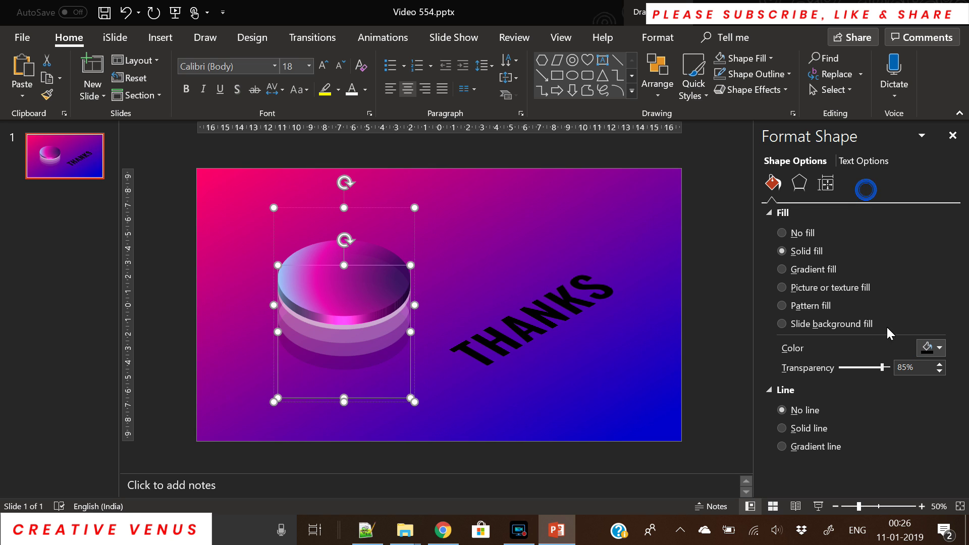
left_click_drag(885, 369, 880, 369)
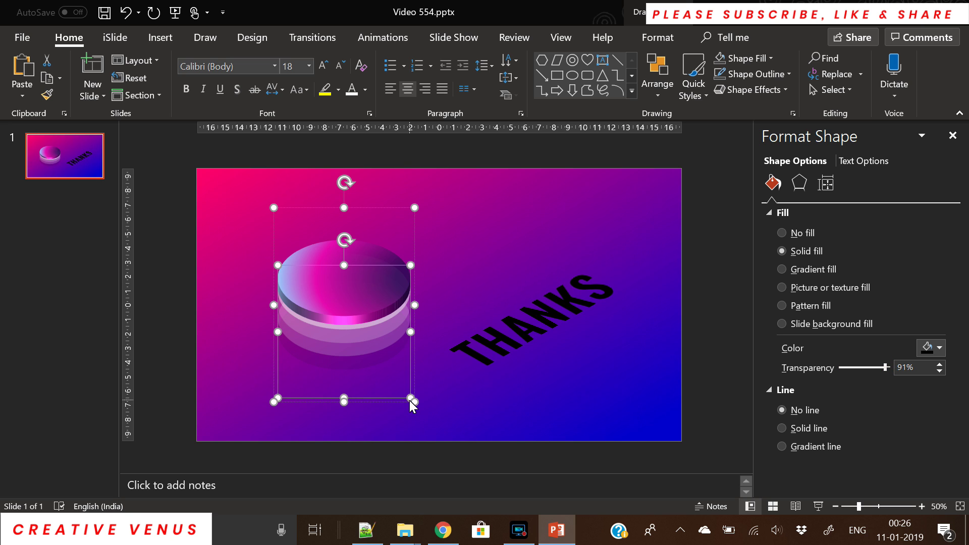
left_click_drag(410, 401, 419, 407)
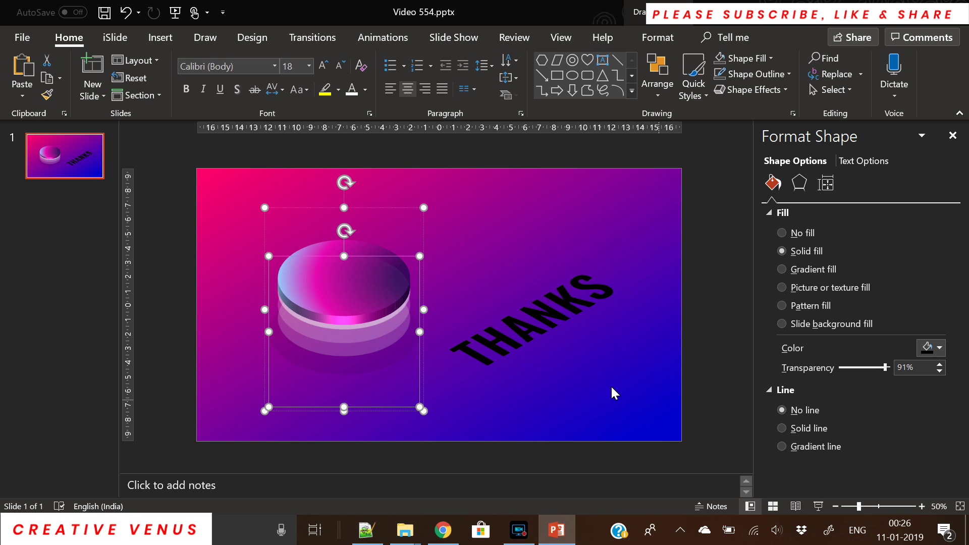
left_click(520, 353)
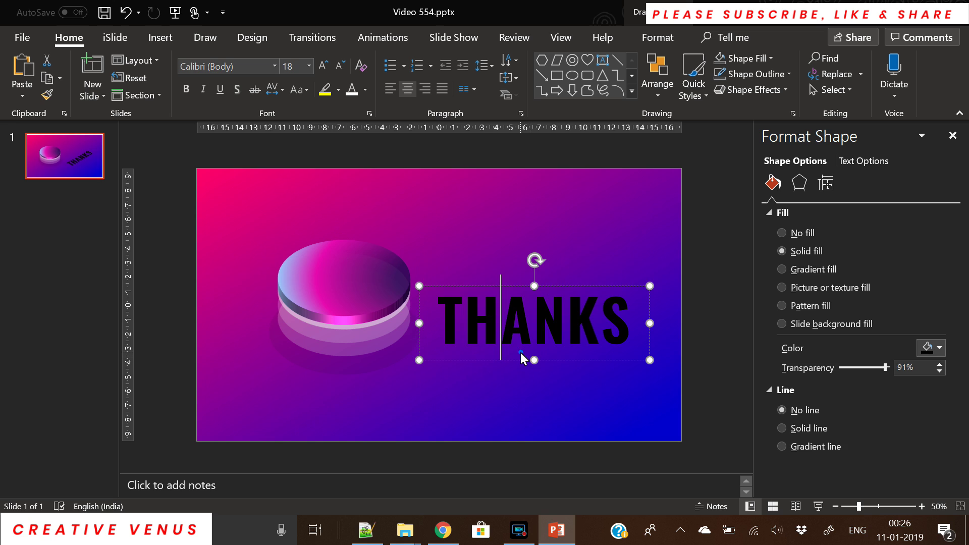
left_click(492, 373)
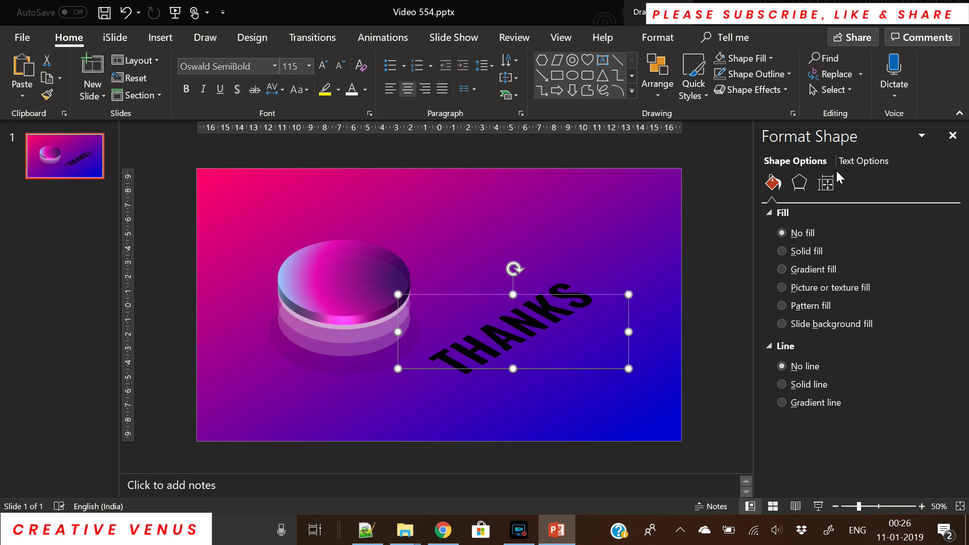
Step: Give THANKS a white text fill at 44% transparency and paste a copy shifted down-right
left_click(863, 162)
left_click(938, 330)
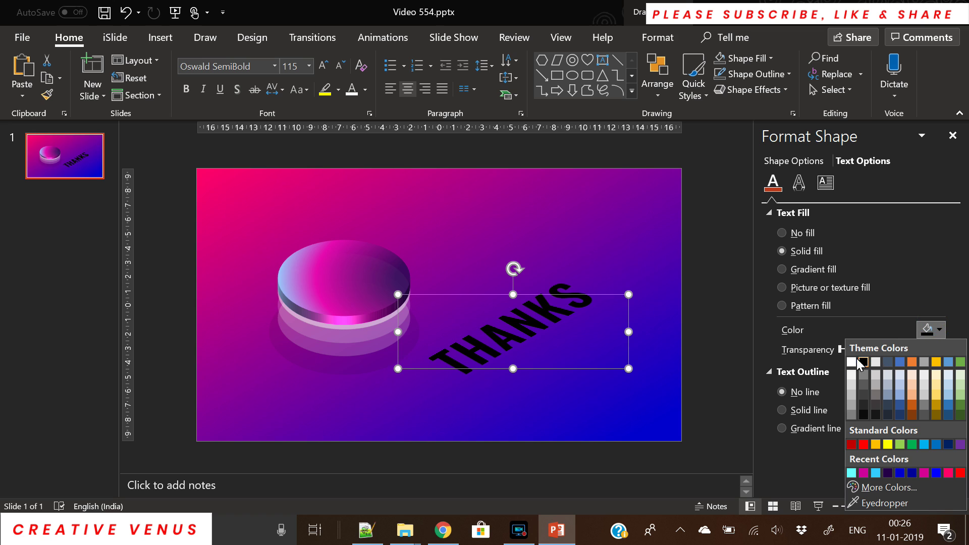
left_click(857, 361)
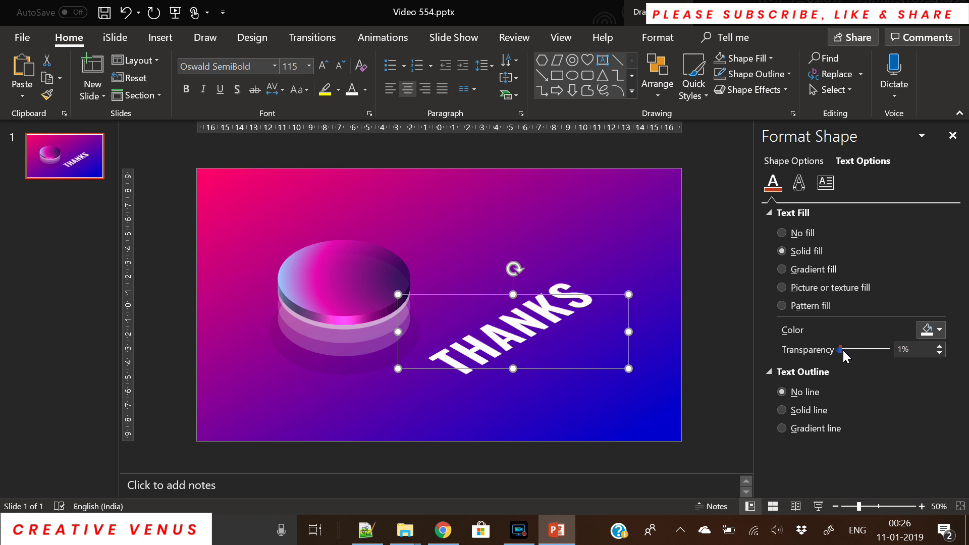
left_click_drag(843, 352, 862, 354)
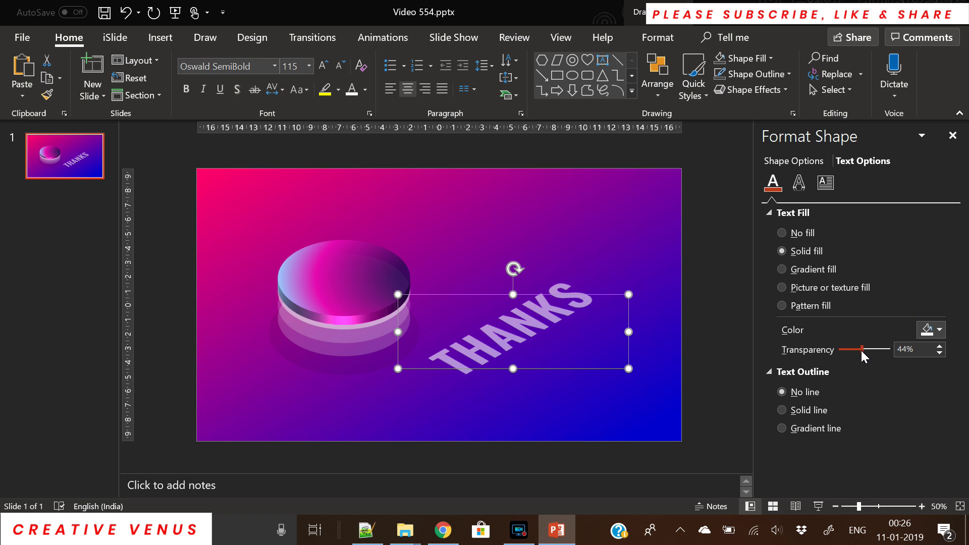
key("ctrl+v")
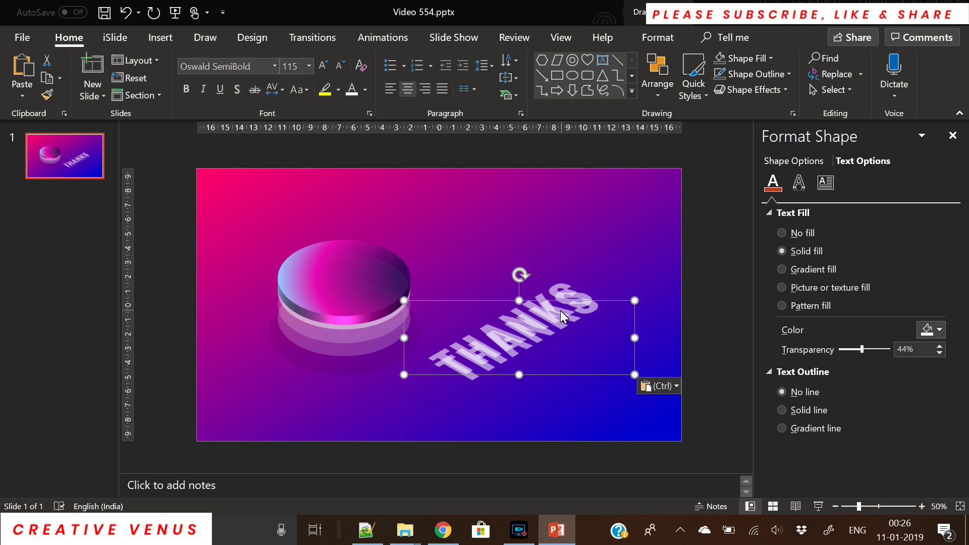
left_click_drag(558, 302, 592, 322)
Step: Replace the copy's text with 'creative' and 'venus' on two lines
left_click(543, 355)
double_click(543, 355)
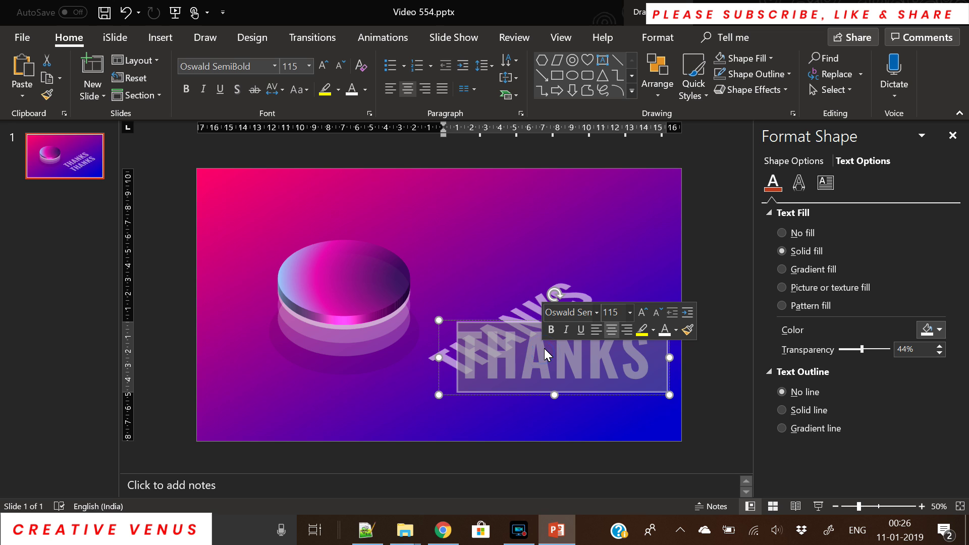
type("creative")
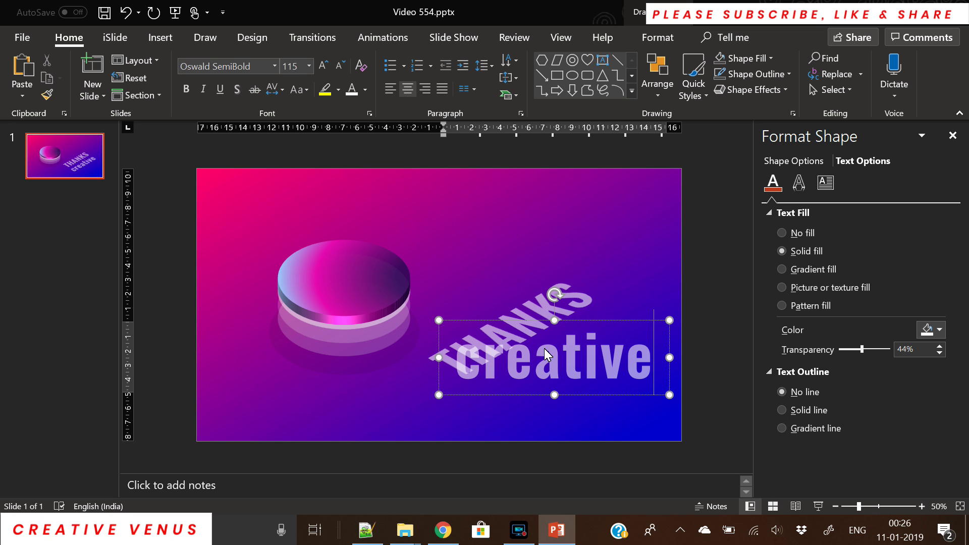
key("Return")
type("venus")
Step: Set the text in plain Oswald and change it to UPPERCASE
key("ctrl+a")
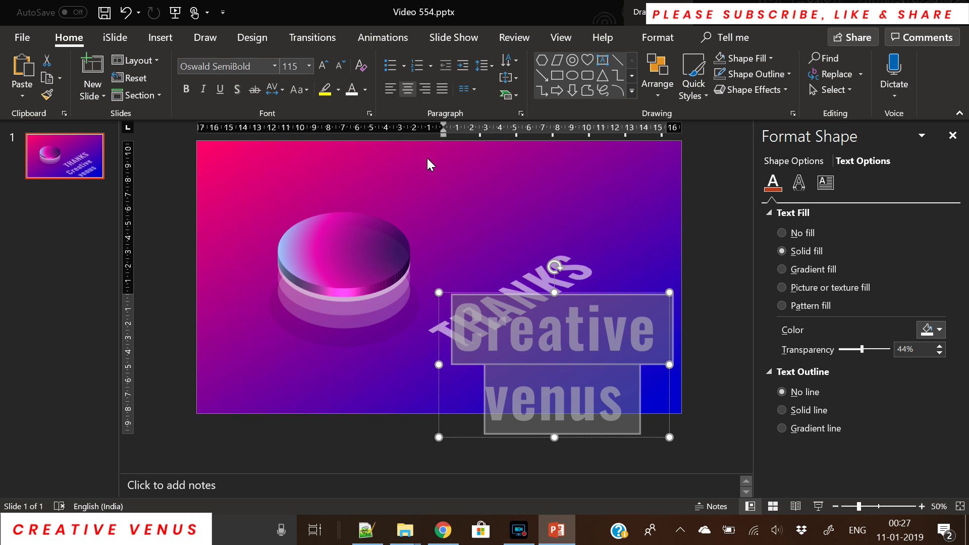
double_click(212, 69)
key("BackSpace")
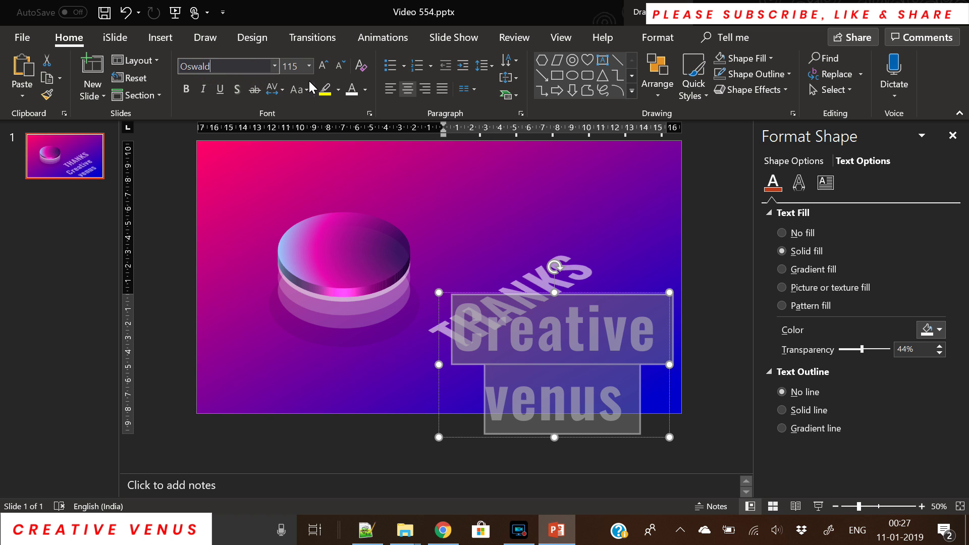
key("Return")
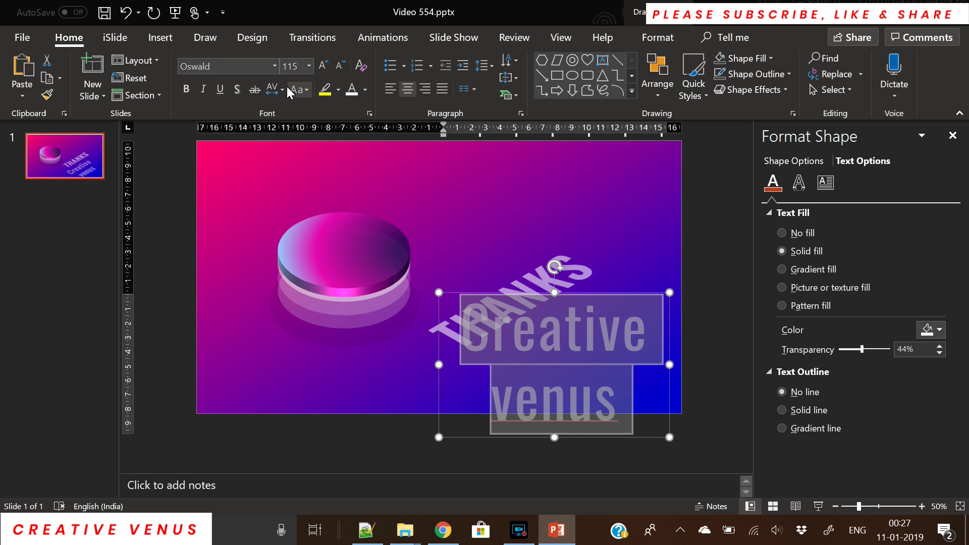
left_click(284, 88)
left_click(298, 91)
left_click(323, 139)
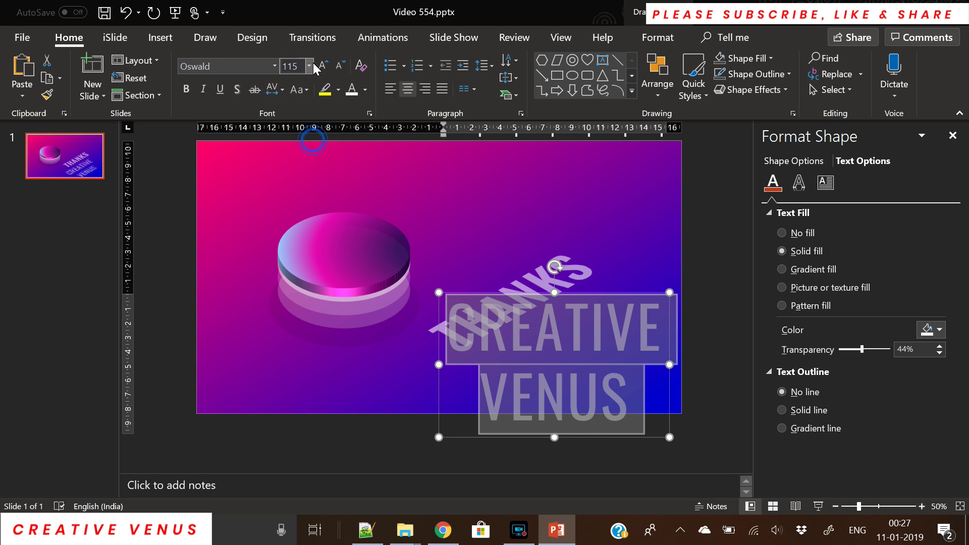
Step: Size CREATIVE VENUS to 54 pt and place it just under THANKS
left_click(341, 67)
left_click(340, 67)
left_click(340, 67)
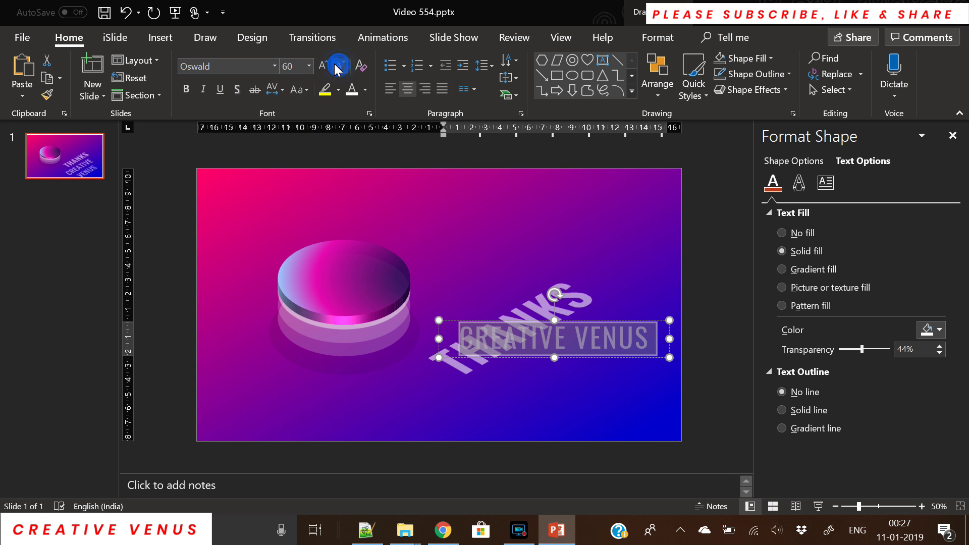
left_click(334, 67)
mouse_move(591, 319)
left_mouse_down()
mouse_move(570, 334)
mouse_move(592, 330)
left_mouse_up()
left_click(324, 64)
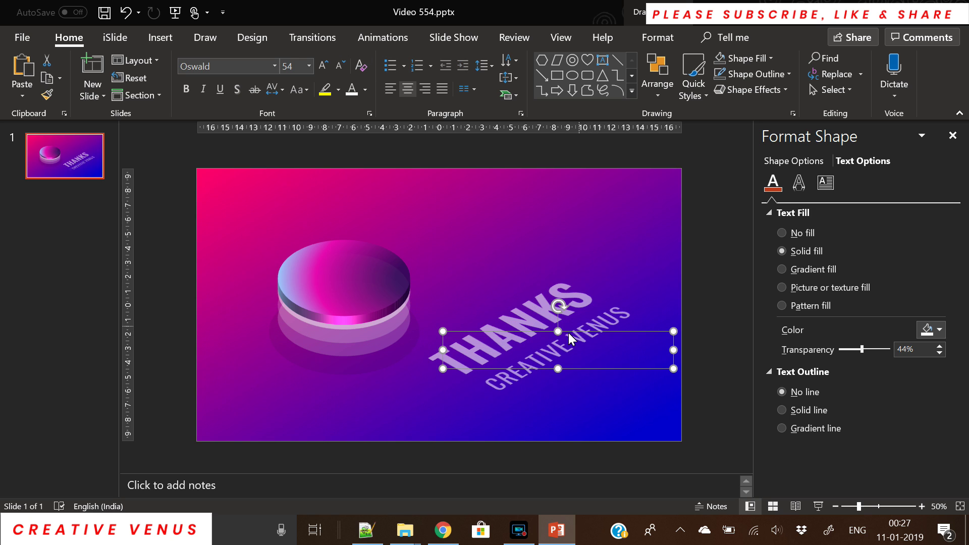
Step: Duplicate the CREATIVE VENUS box and lay the copy over the original
key("ctrl+c")
key("ctrl+v")
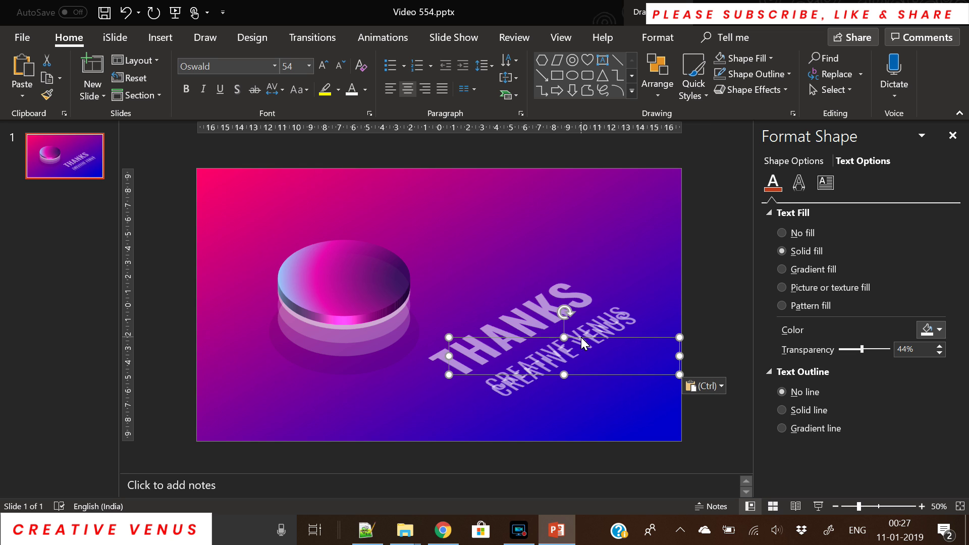
left_click_drag(580, 337, 577, 334)
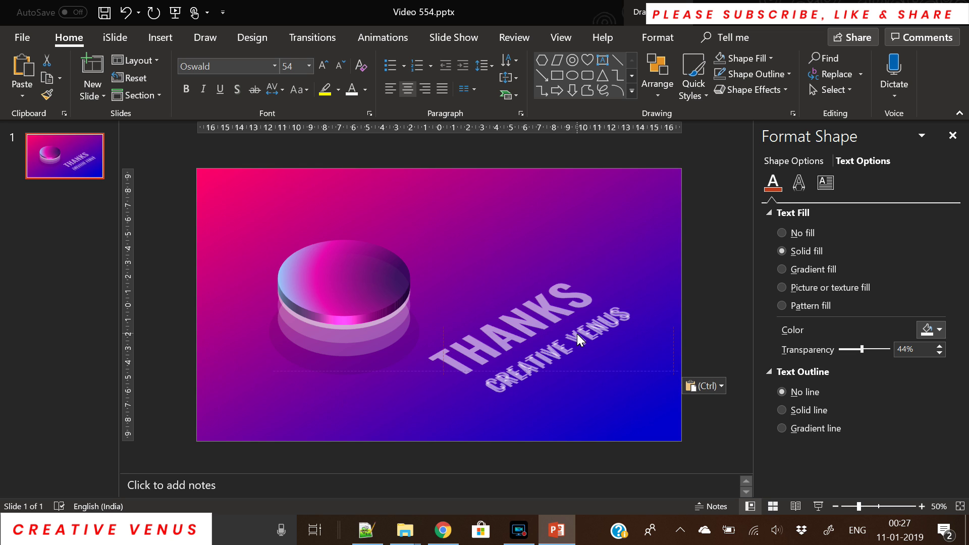
Step: Send the CREATIVE VENUS copy to back with dark blue text at 81% transparency
right_click(577, 334)
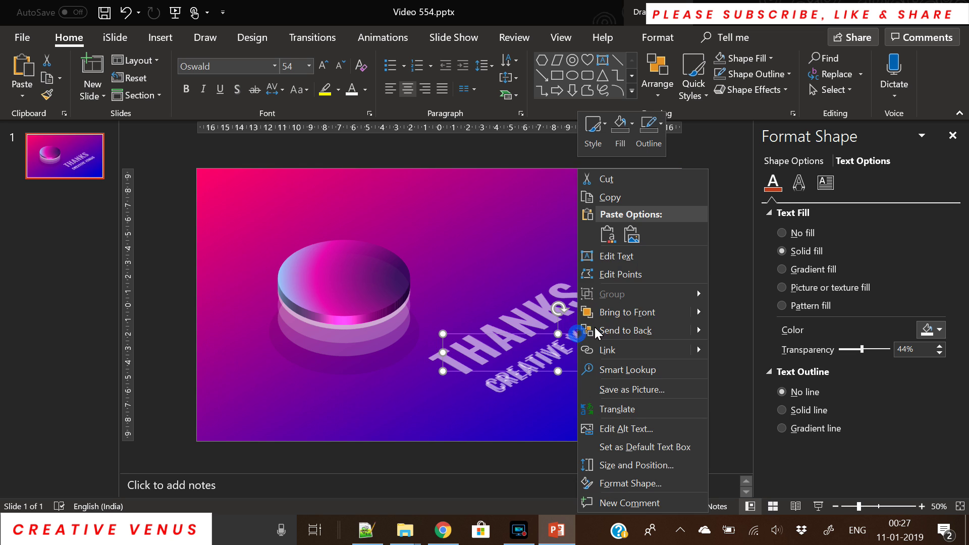
left_click(641, 331)
left_click_drag(861, 349, 885, 349)
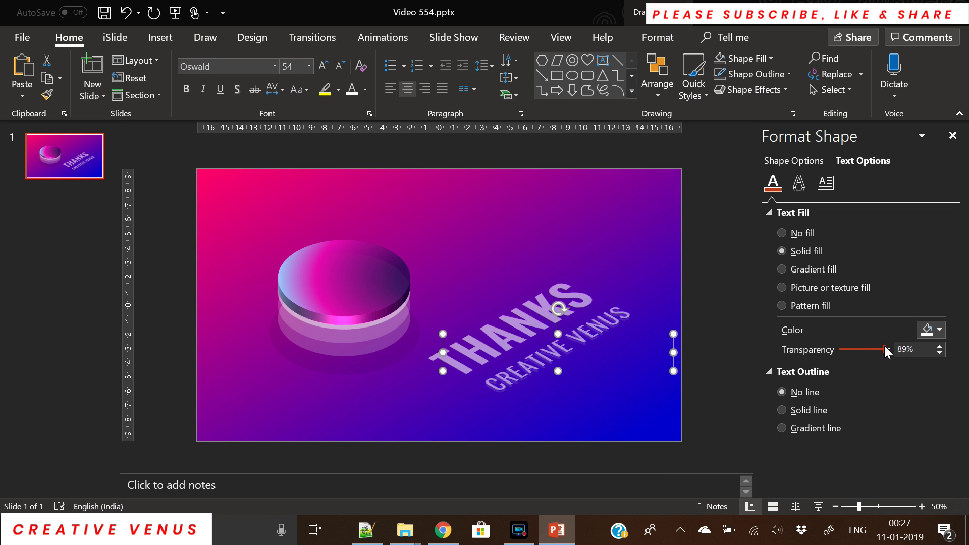
left_click(925, 331)
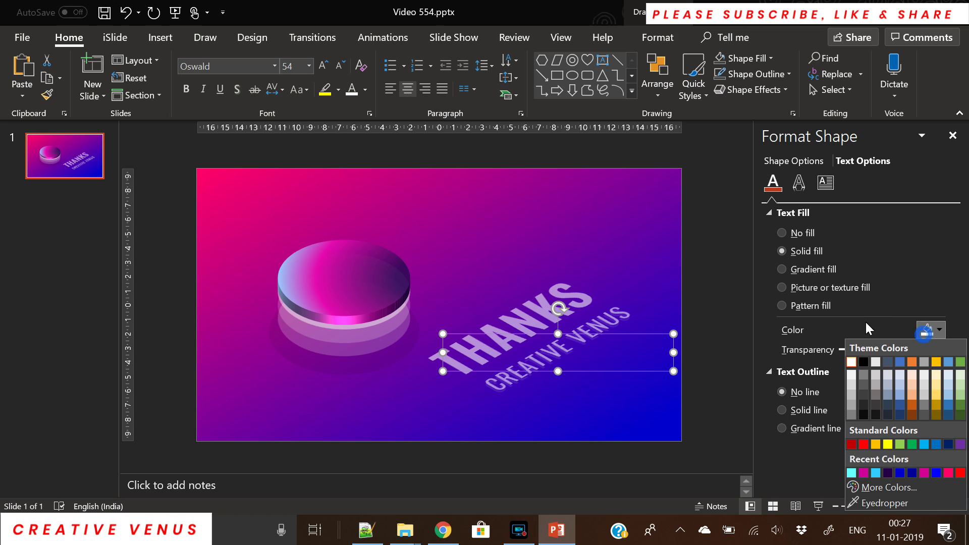
left_click(887, 473)
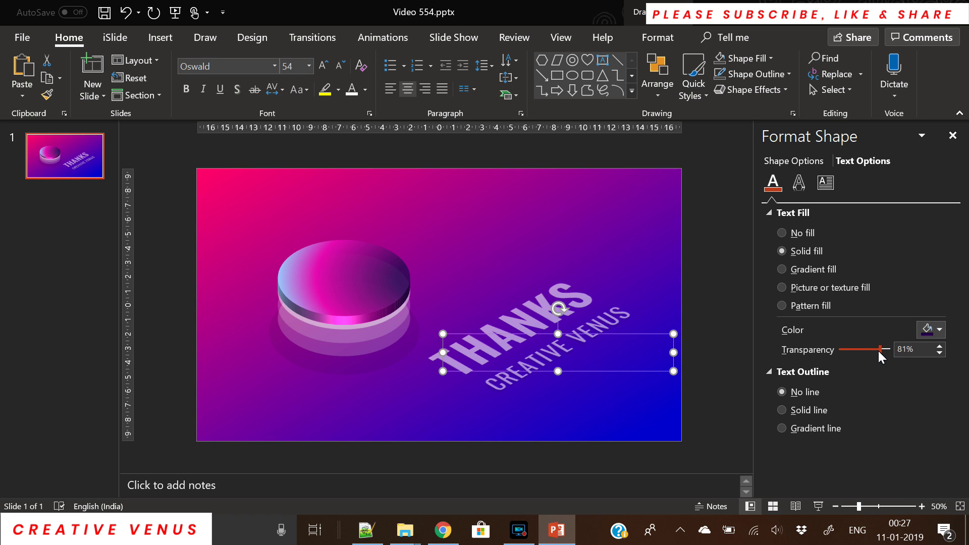
Step: Paste a duplicate THANKS and align it over the original
left_click(623, 425)
left_click(501, 335)
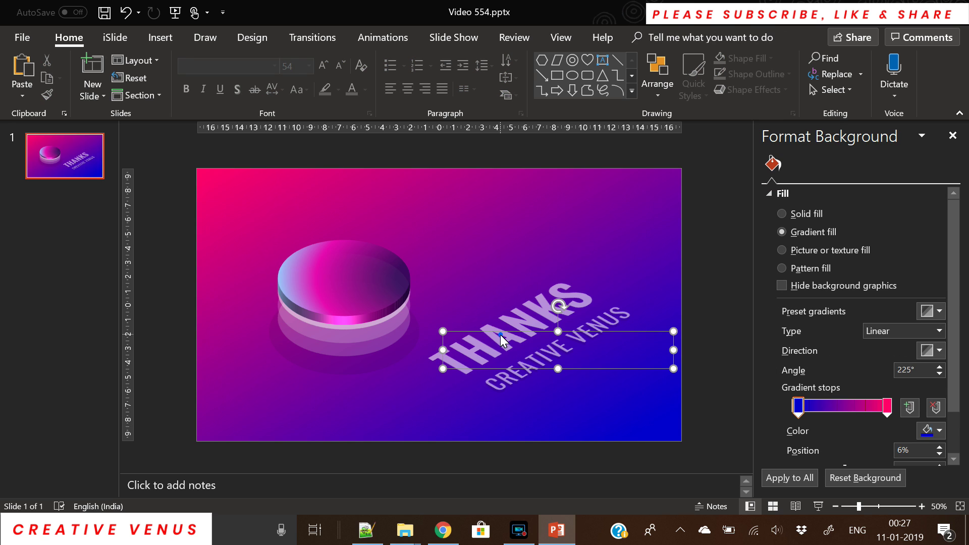
key("ctrl+v")
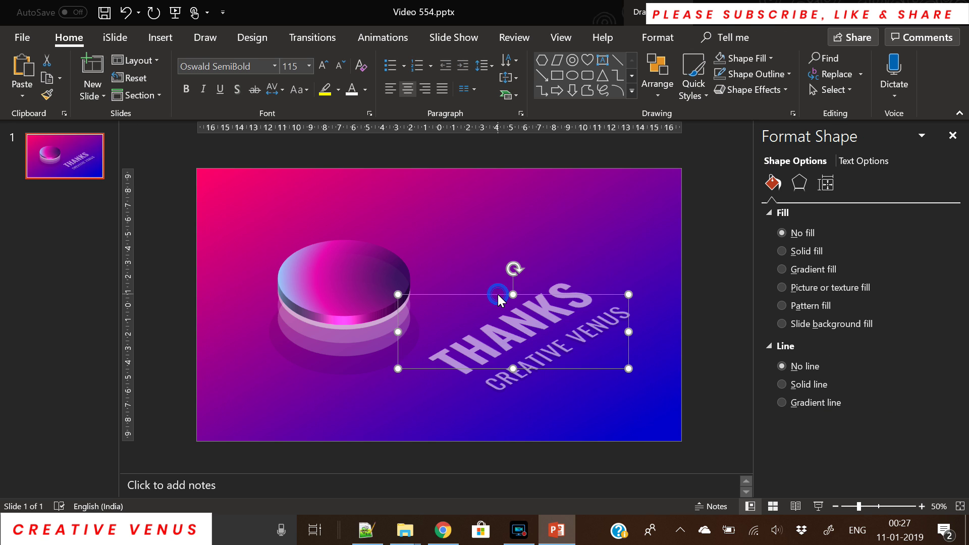
mouse_move(489, 299)
left_mouse_down()
mouse_move(483, 288)
mouse_move(485, 298)
left_mouse_up()
Step: Make the THANKS copy's text black and mostly transparent as a shadow
right_click(485, 298)
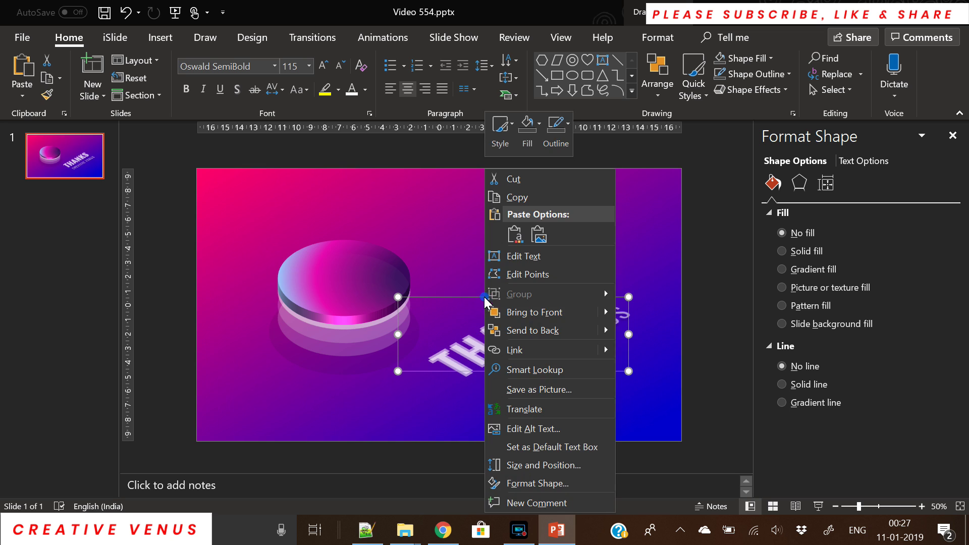
left_click(526, 332)
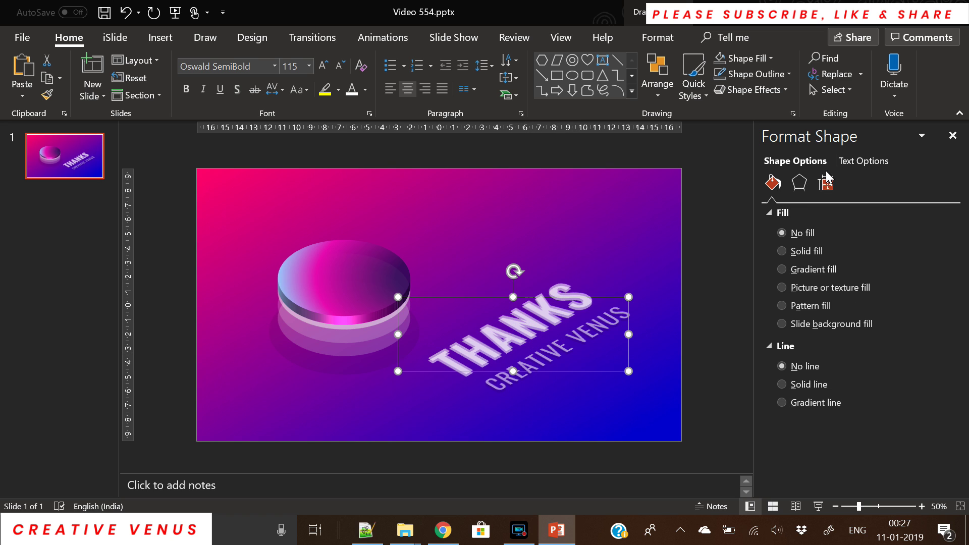
left_click(863, 160)
left_click(929, 331)
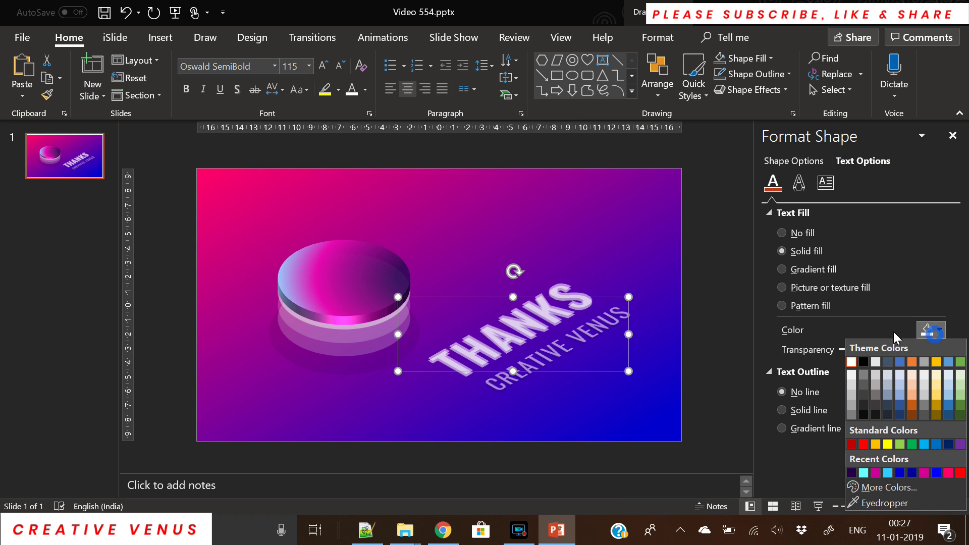
left_click(865, 362)
left_click_drag(863, 349, 880, 352)
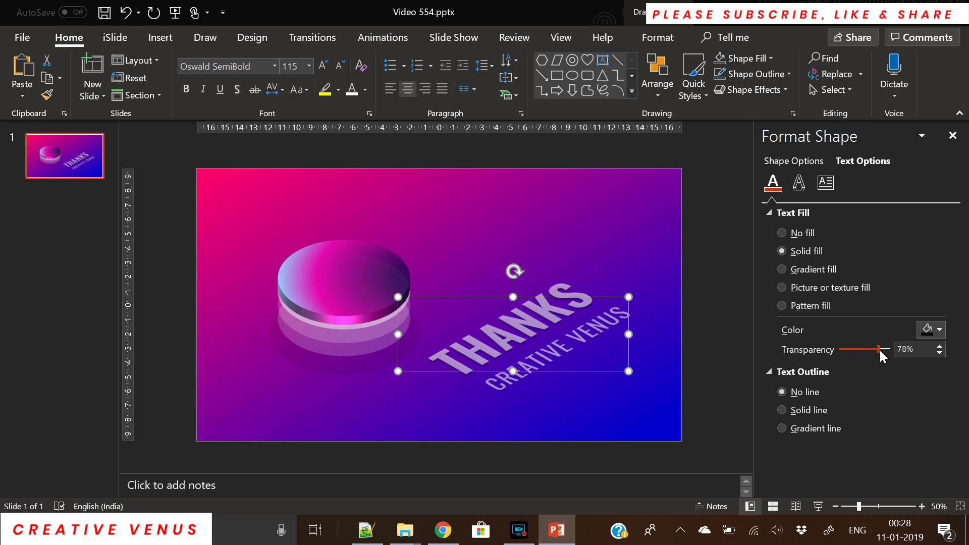
Step: Set the front THANKS and CREATIVE VENUS texts to solid white at 0% transparency
left_click(559, 282)
key("ctrl+a")
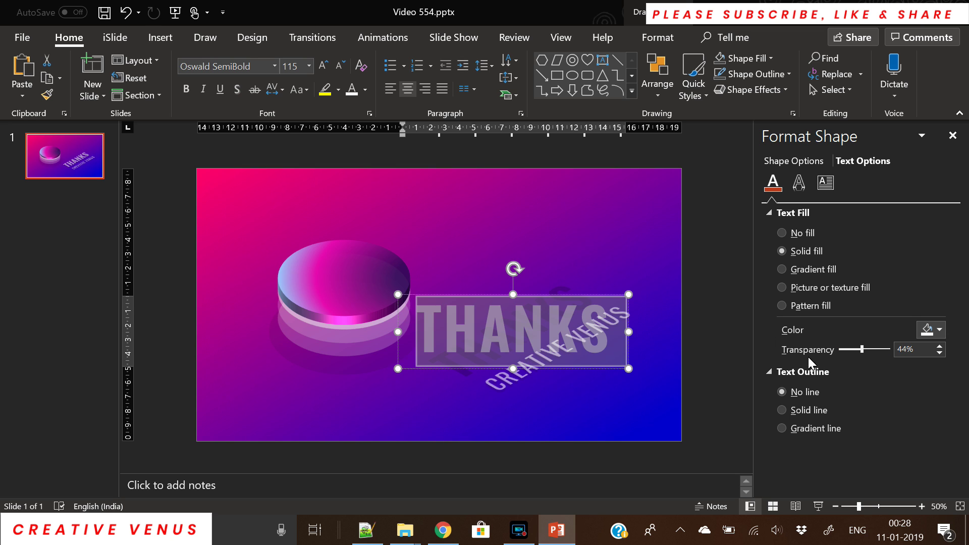
left_click(631, 429)
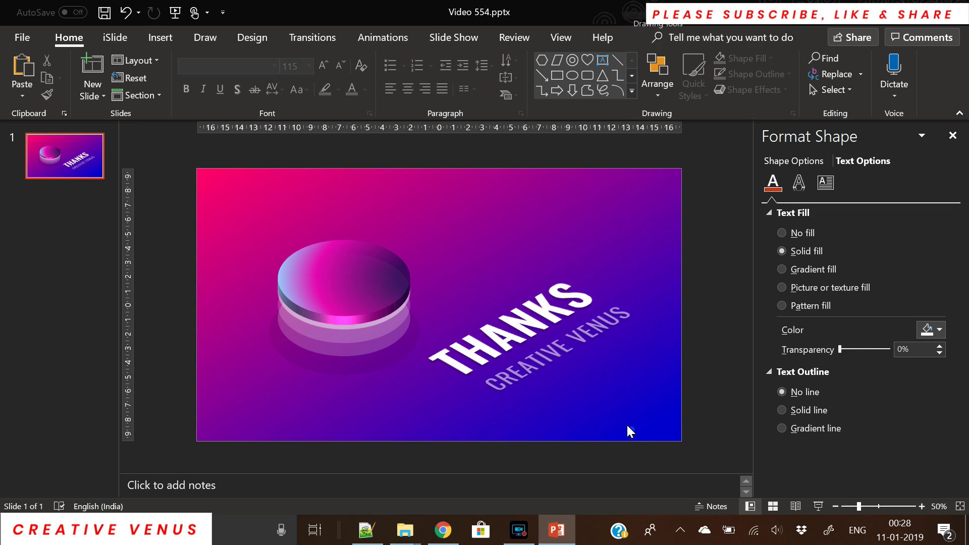
left_click(524, 371)
key("ctrl+a")
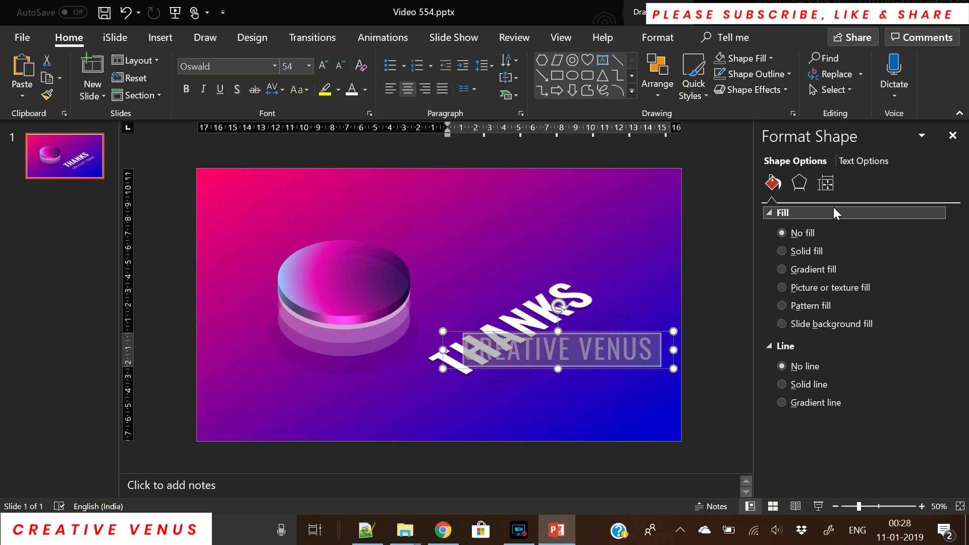
left_click(853, 160)
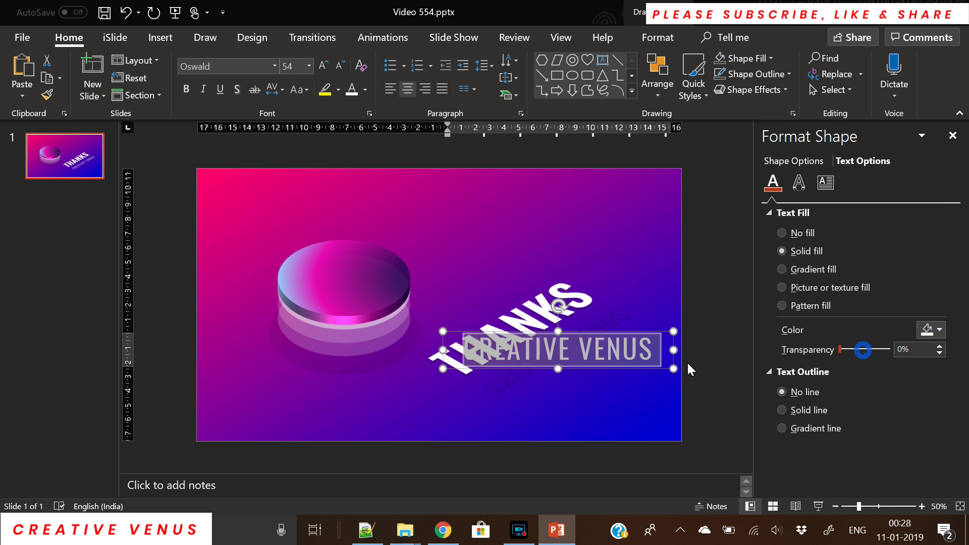
left_click(599, 418)
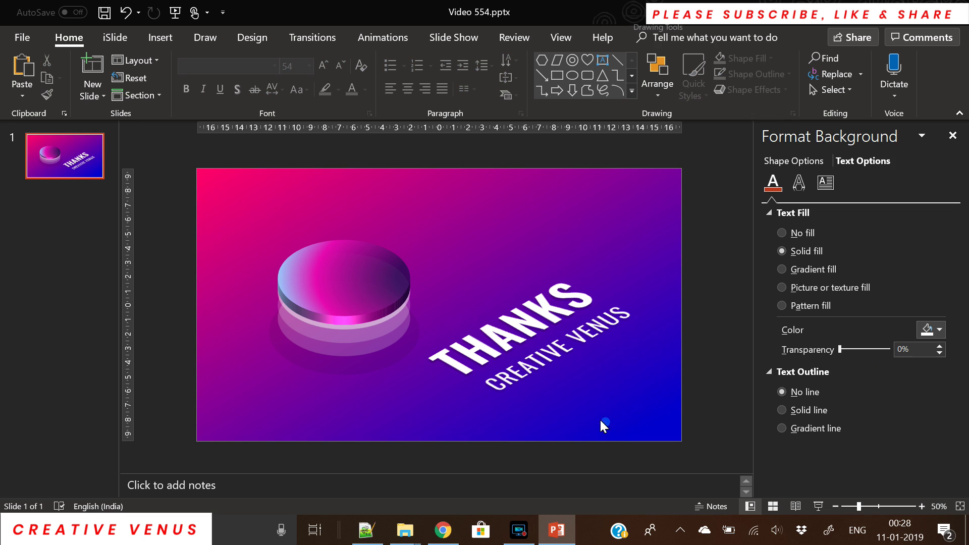
Step: Draw a text box near the top centre reading 92K and enlarge the digits
left_click(160, 38)
left_click(654, 91)
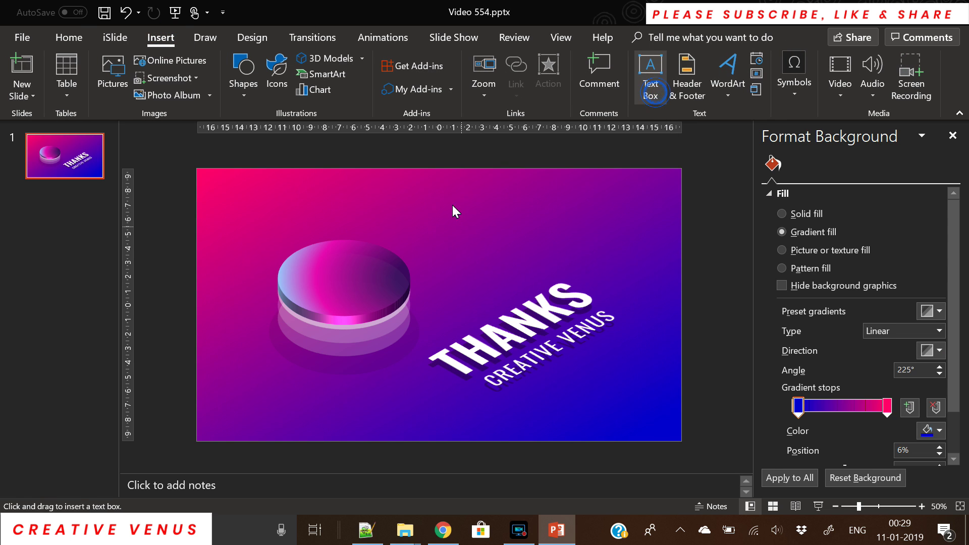
left_click_drag(453, 204, 569, 253)
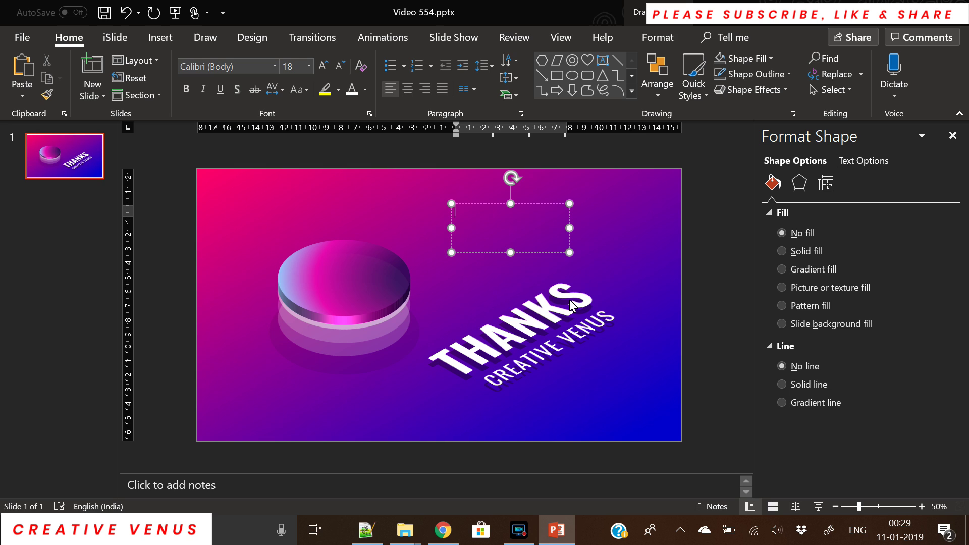
type("92")
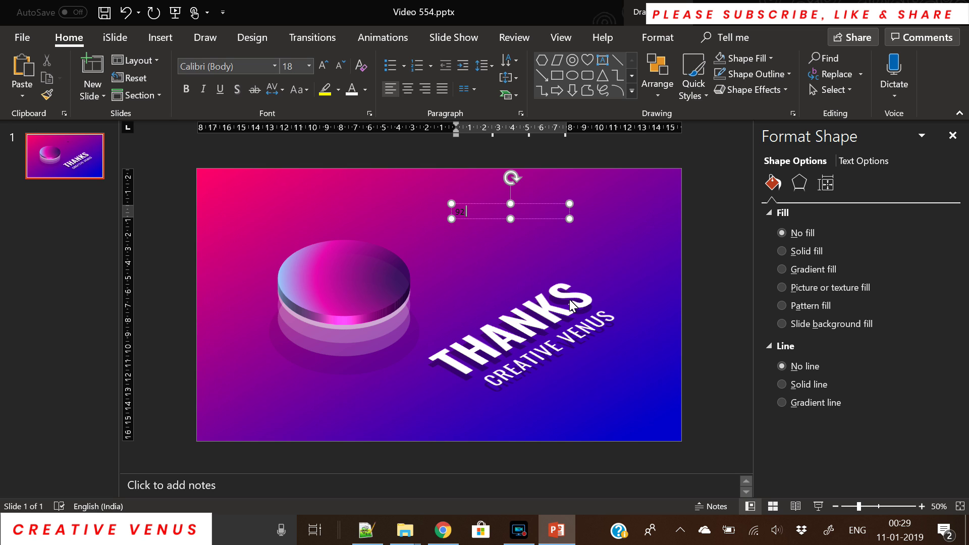
type(" K")
key("ctrl+a")
left_click(465, 211)
key("BackSpace")
key("shift+Home")
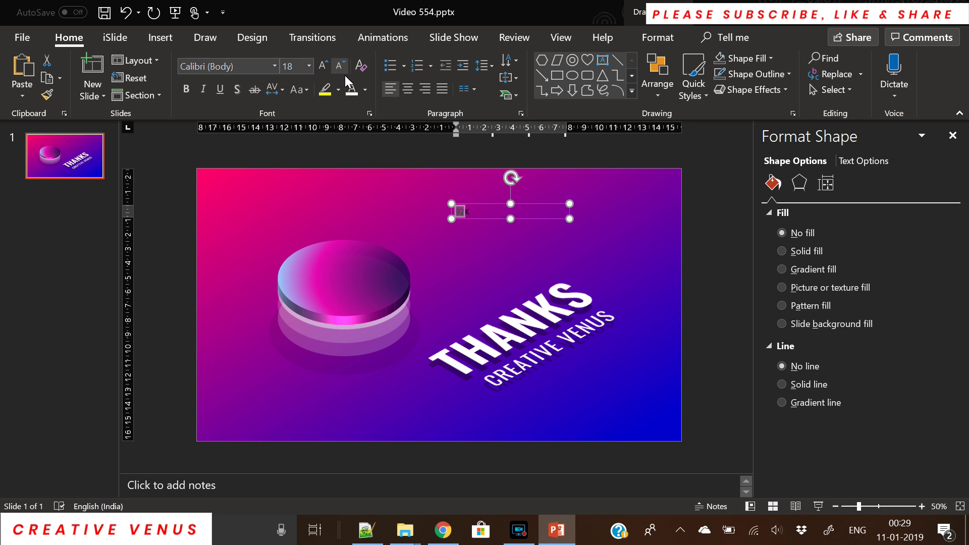
left_click(323, 65)
left_click(323, 65)
left_click(323, 64)
left_click(323, 65)
Step: Set the whole 92K text in Oswald at 48 pt
key("ctrl+a")
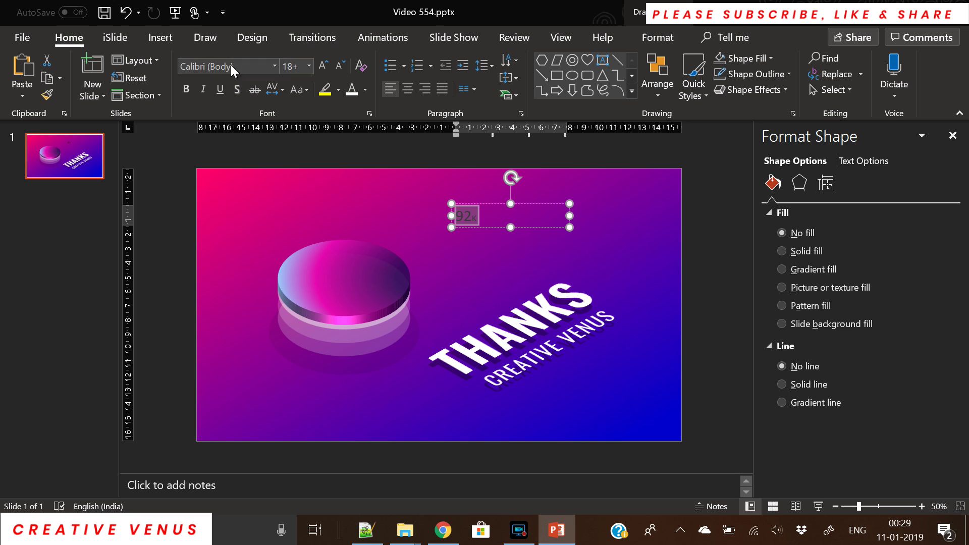
left_click(238, 65)
type("Oswald")
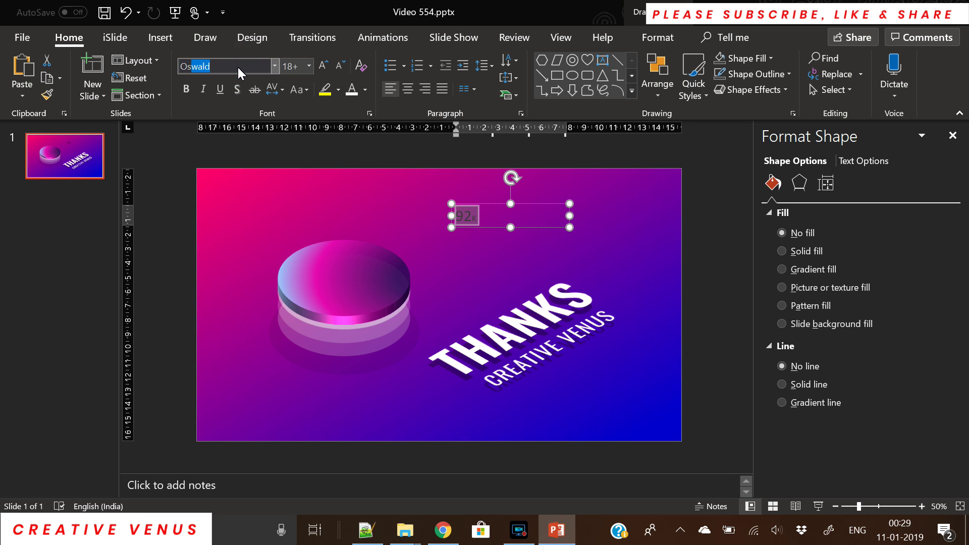
key("Return")
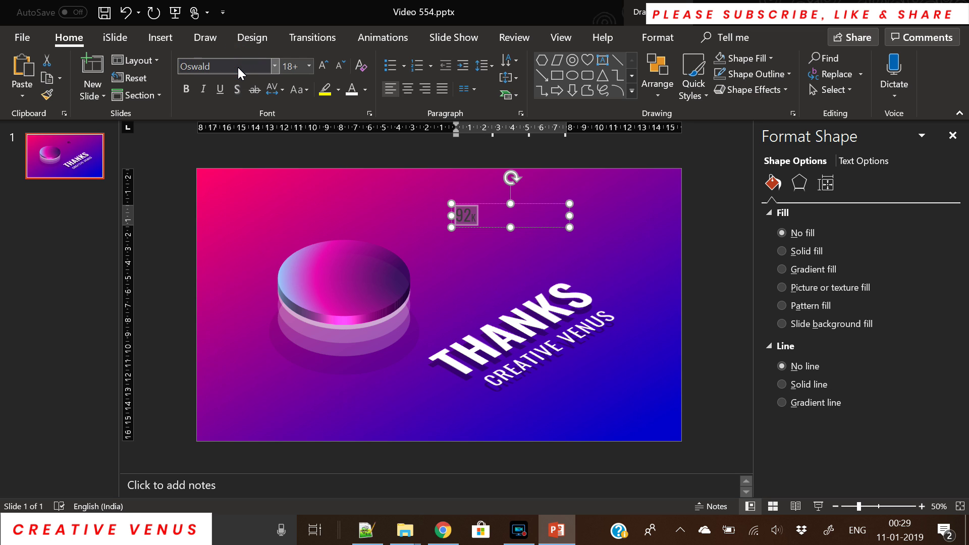
left_click(323, 65)
left_click(323, 65)
left_click(323, 65)
left_click(323, 65)
left_click(323, 65)
left_click(323, 65)
left_click(323, 65)
left_click(323, 64)
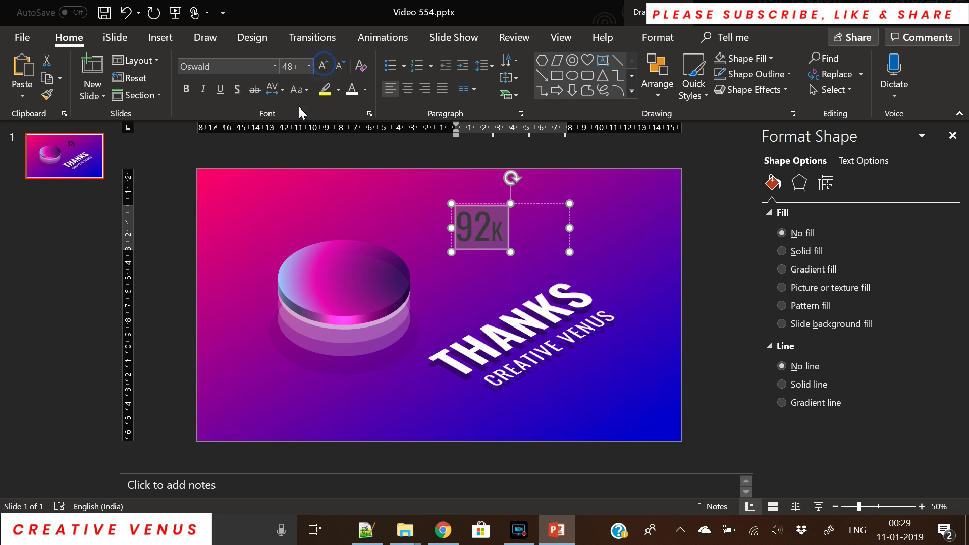
left_click(281, 91)
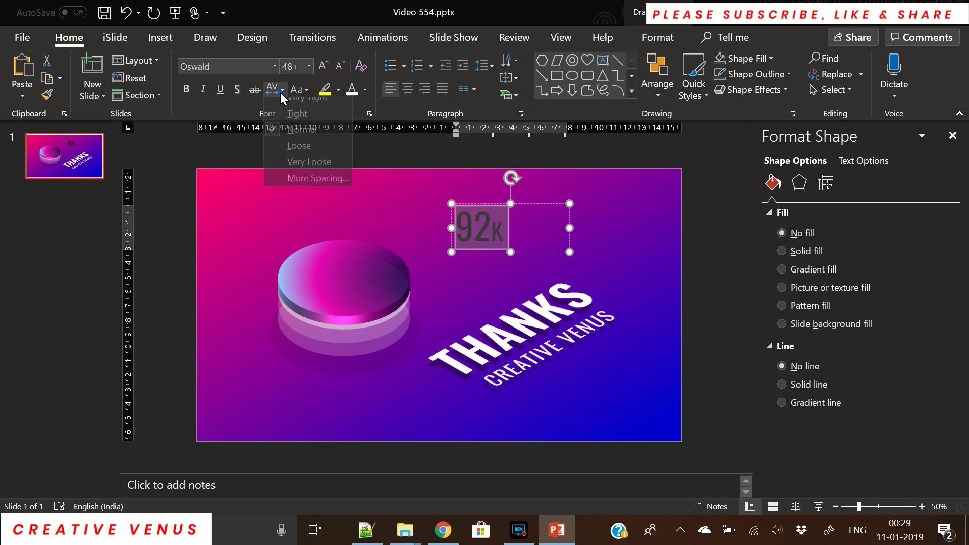
left_click(658, 38)
Step: Tilt 92K isometrically with a Parallel 3-D Rotation preset
left_click(852, 163)
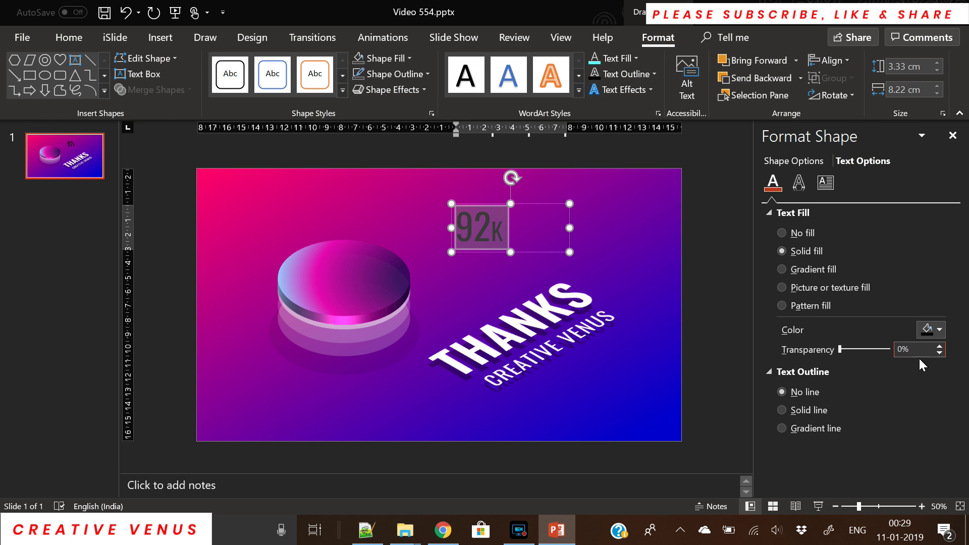
left_click(799, 182)
scroll(879, 378, "down", 10)
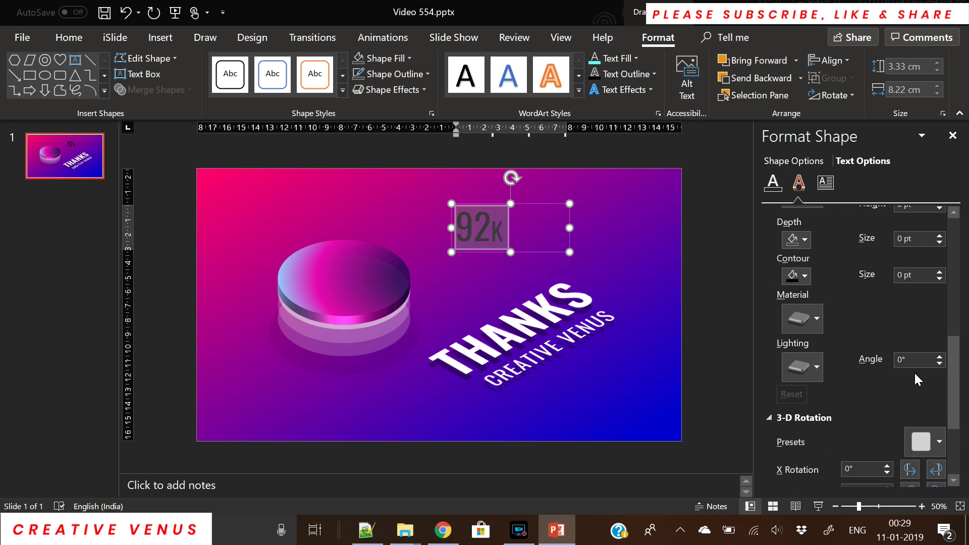
left_click(940, 322)
left_click(889, 132)
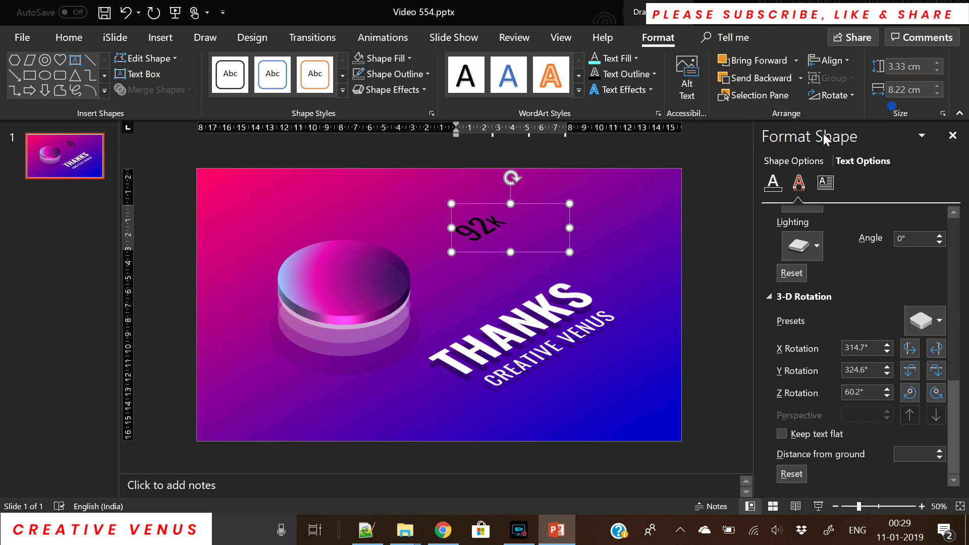
Step: Make 92K white, centre it, and position it on the top disc
left_click_drag(531, 254, 383, 290)
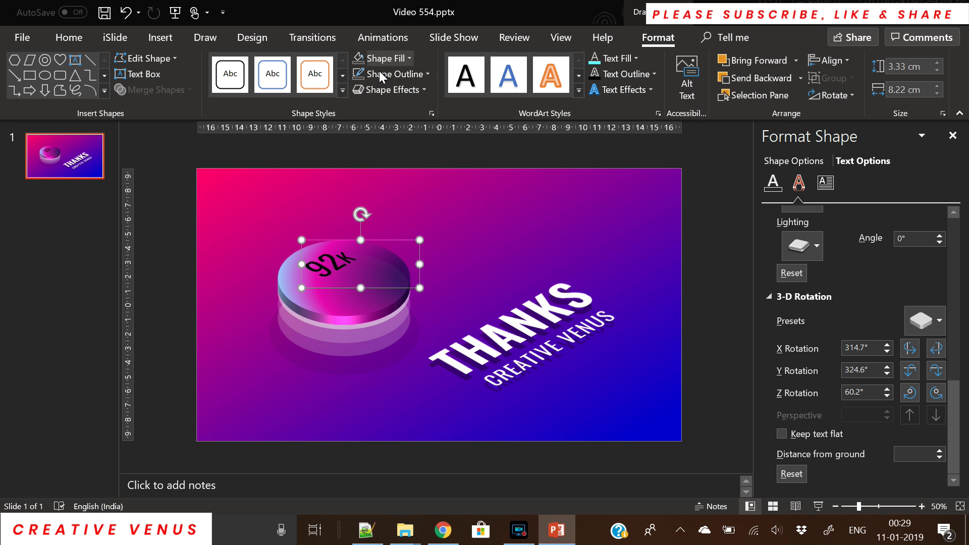
left_click(780, 185)
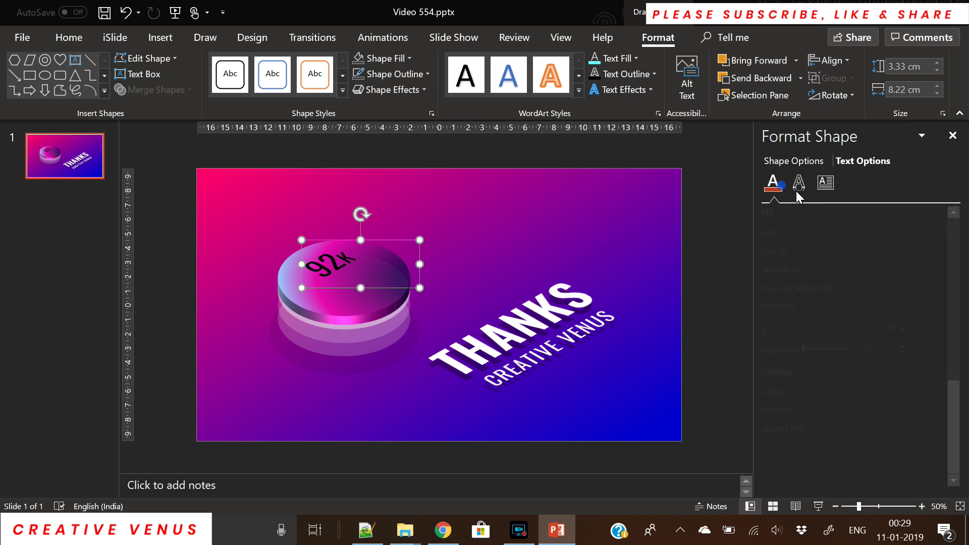
left_click(931, 330)
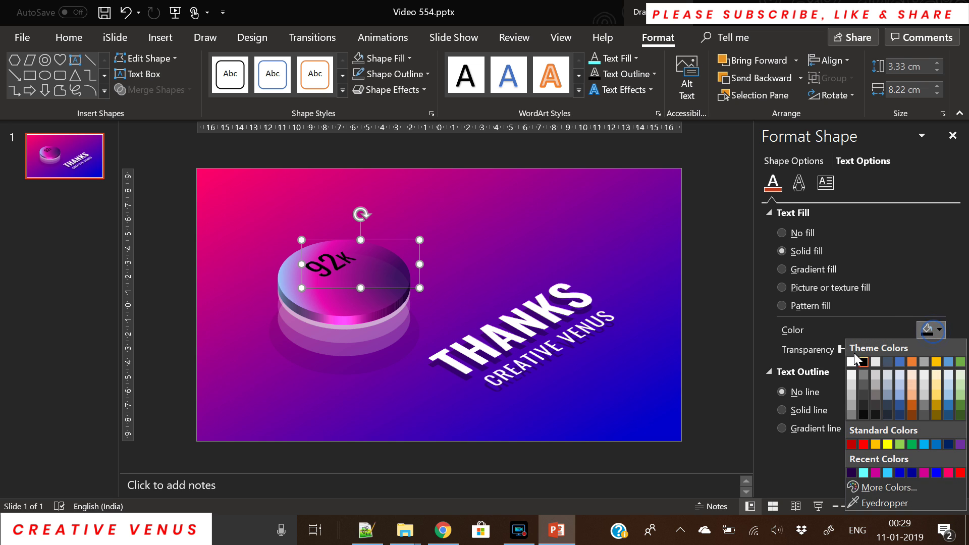
left_click(852, 364)
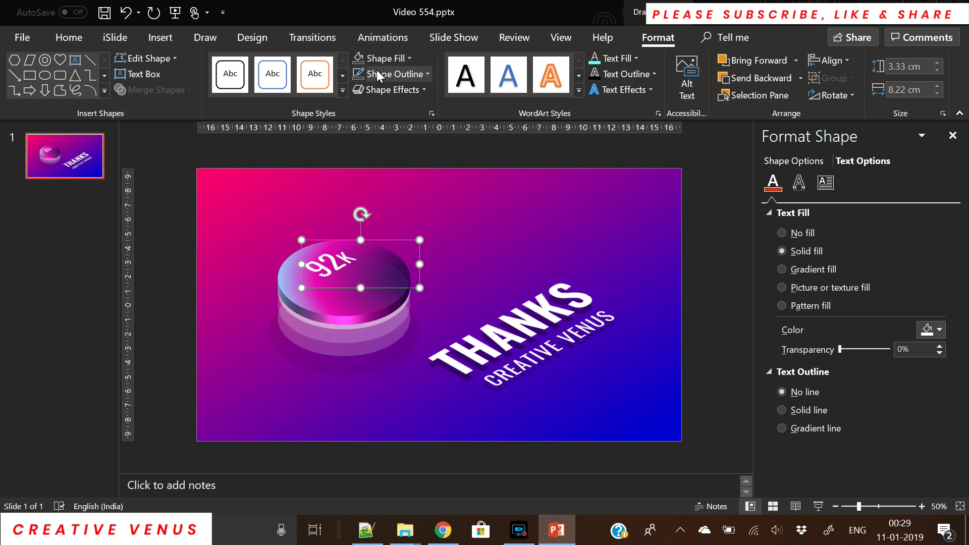
left_click(69, 37)
left_click(407, 89)
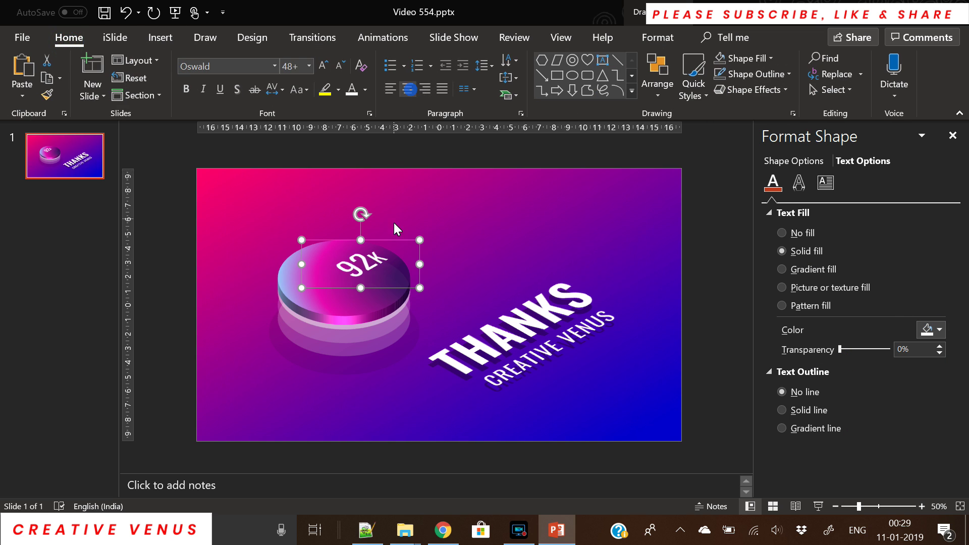
left_click_drag(391, 240, 362, 241)
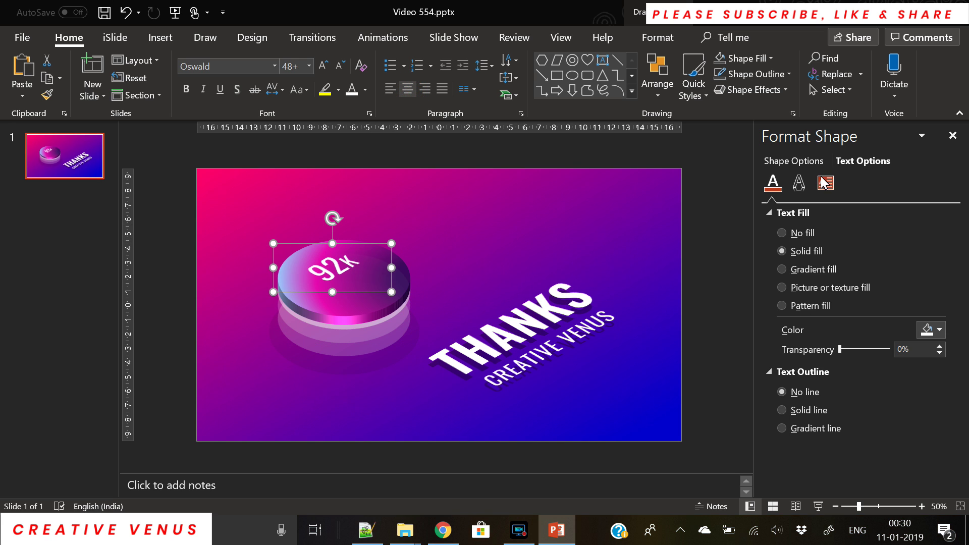
Step: Give the 92K text a 3-D extrusion depth of 10.5 pt
left_click(800, 182)
scroll(859, 368, "down", 5)
scroll(860, 368, "up", 3)
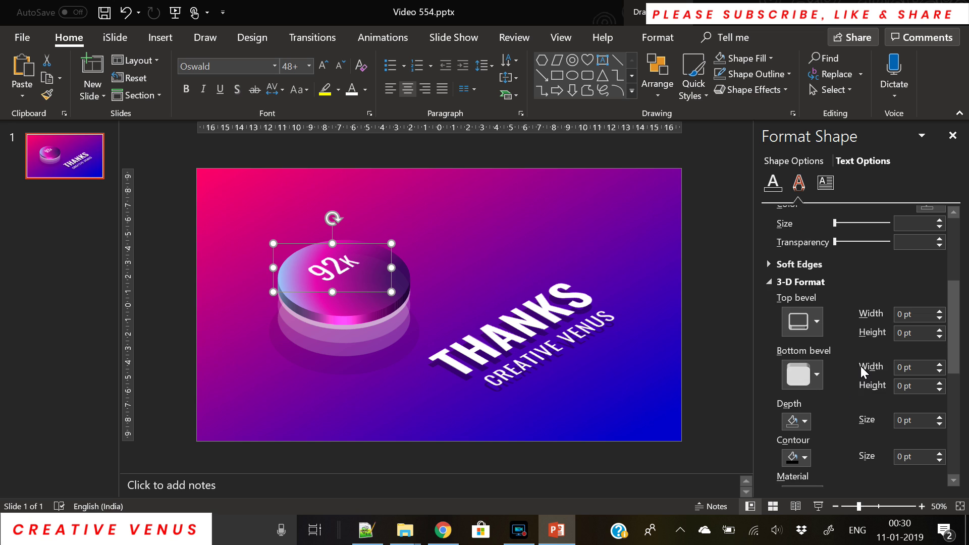
scroll(862, 273, "up", 2)
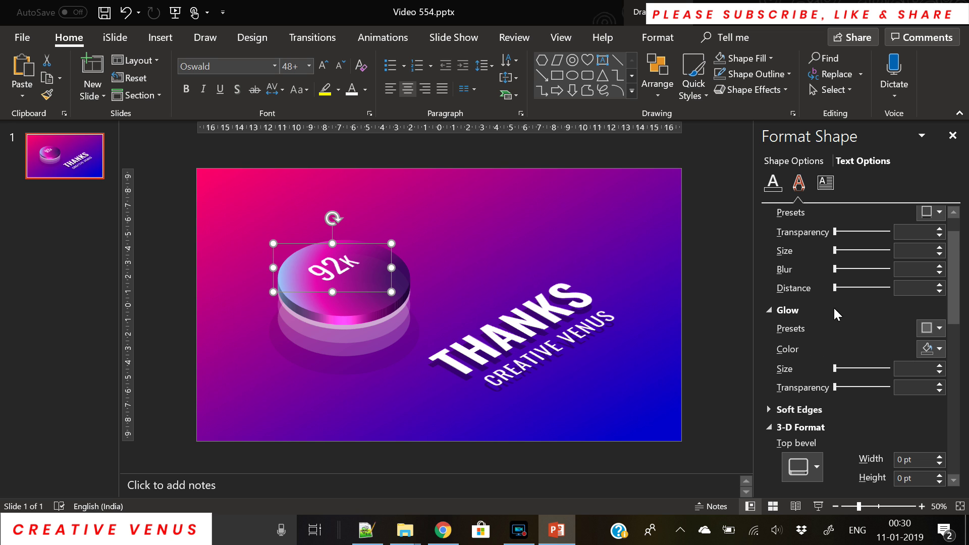
scroll(838, 328, "down", 1)
scroll(853, 376, "down", 6)
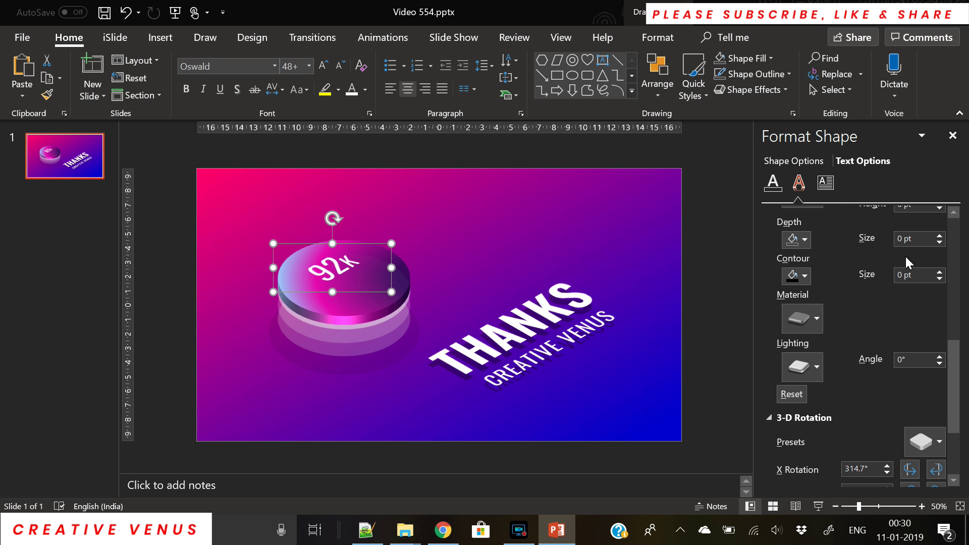
left_click(938, 235)
left_click_drag(935, 237, 934, 237)
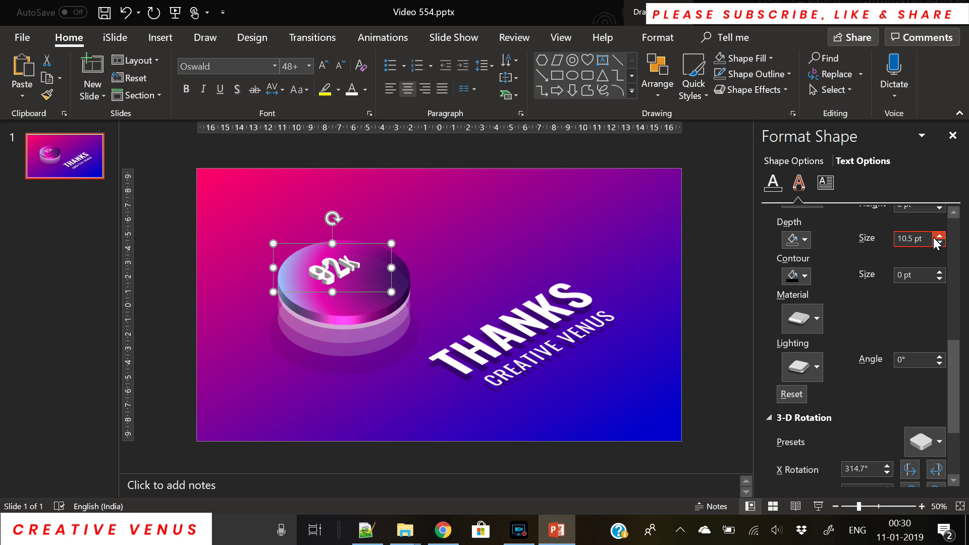
Step: Colour the 92K extrusion dark blue and reduce its depth to 6 pt
left_click(804, 239)
left_click(812, 383)
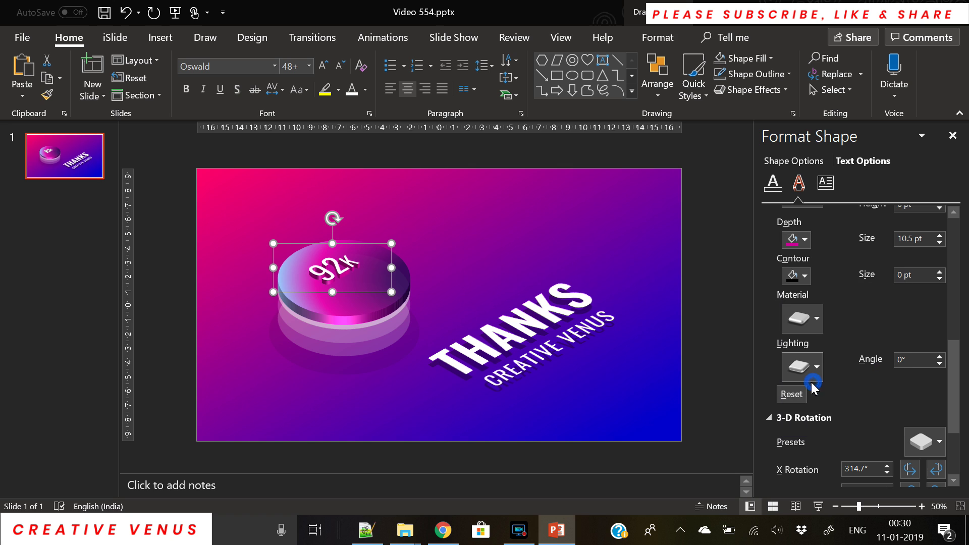
left_click(804, 239)
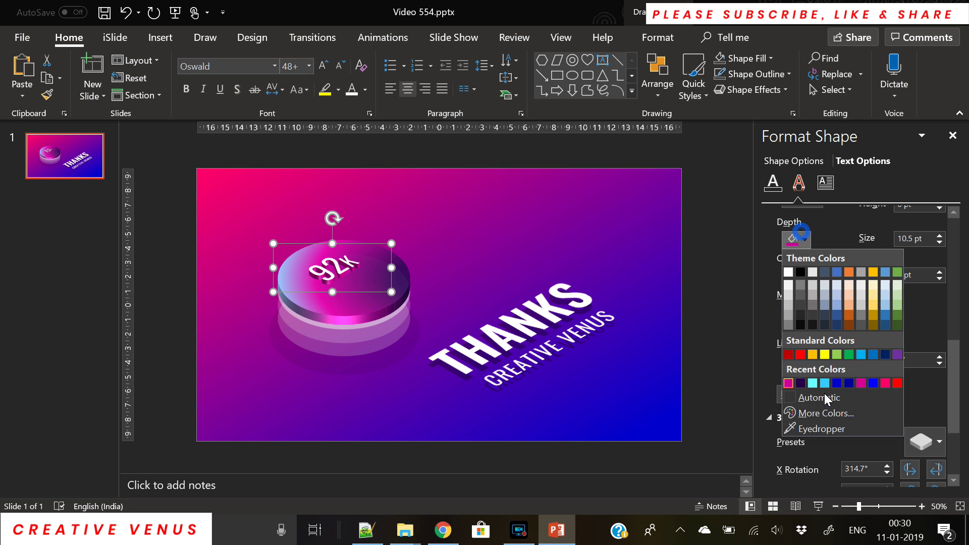
left_click(849, 384)
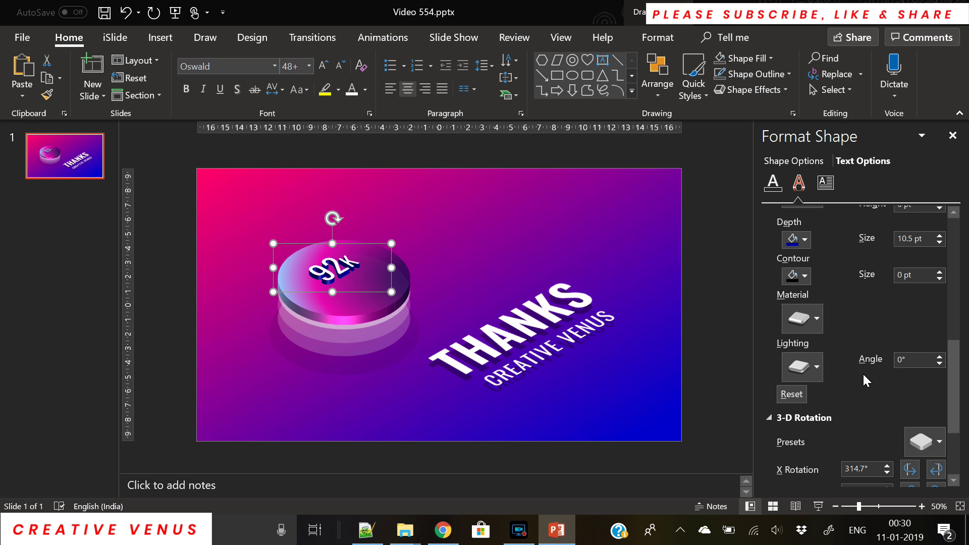
left_click(940, 242)
left_click(939, 242)
left_click(939, 242)
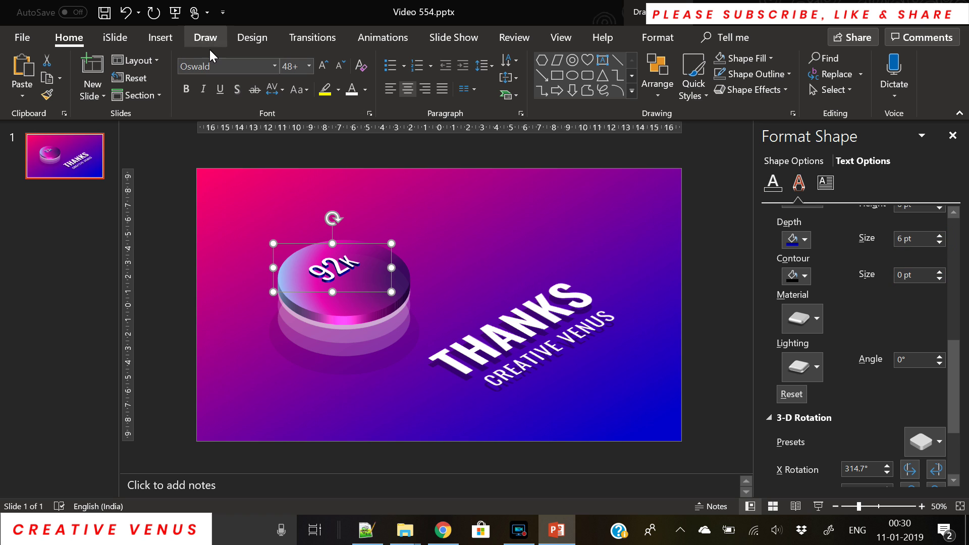
Step: Resize 92k to 60 pt and reposition it on the disc top
left_click(322, 71)
left_click(322, 72)
left_click(322, 71)
left_click(322, 71)
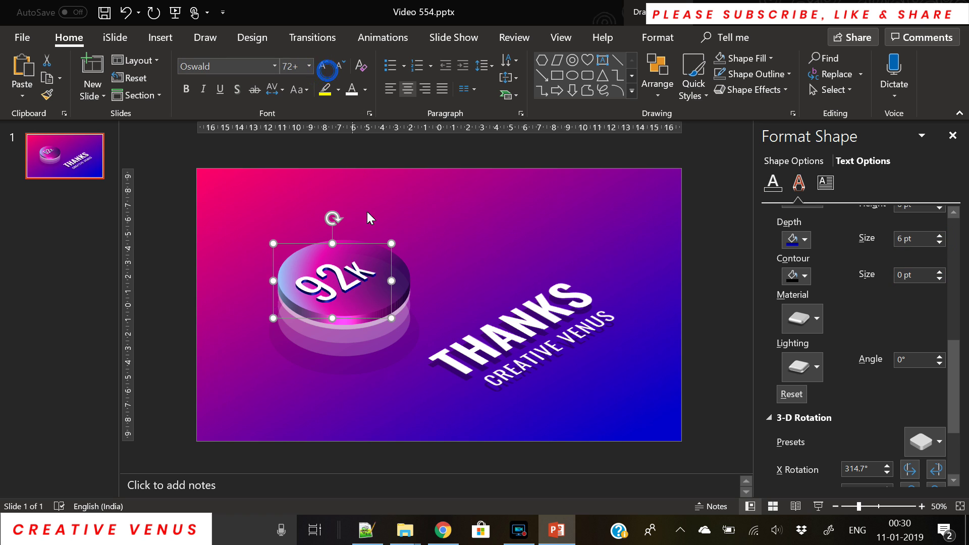
left_click_drag(356, 242, 363, 295)
left_click(341, 66)
left_click(340, 66)
Step: Duplicate the 92k text as a flat copy with depth 0, filled black at 78% transparency
key("ctrl+v")
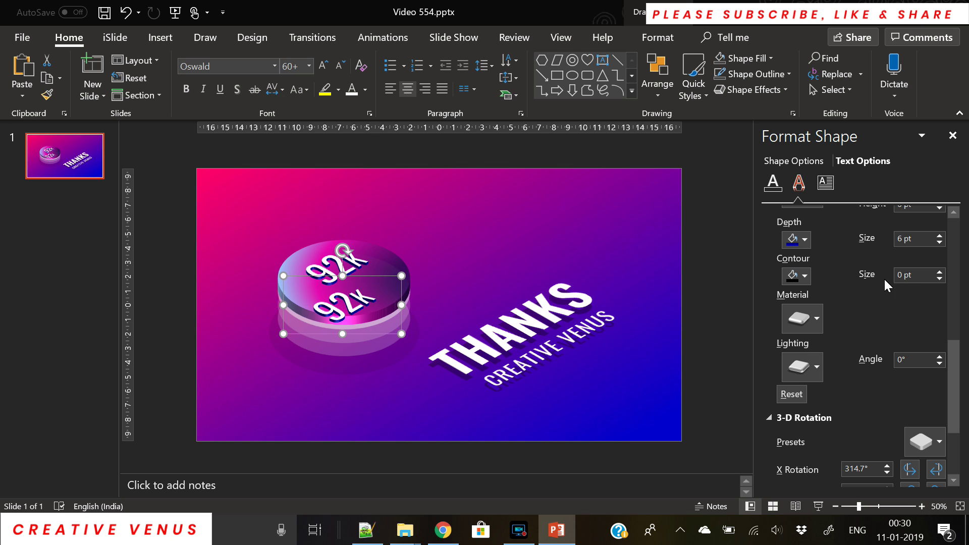
double_click(925, 235)
type("0")
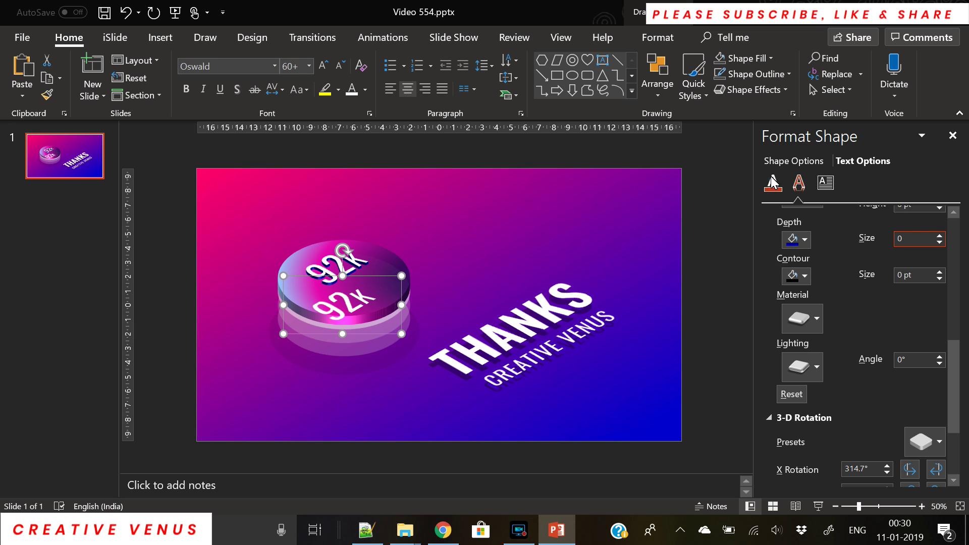
left_click(773, 183)
left_click(940, 330)
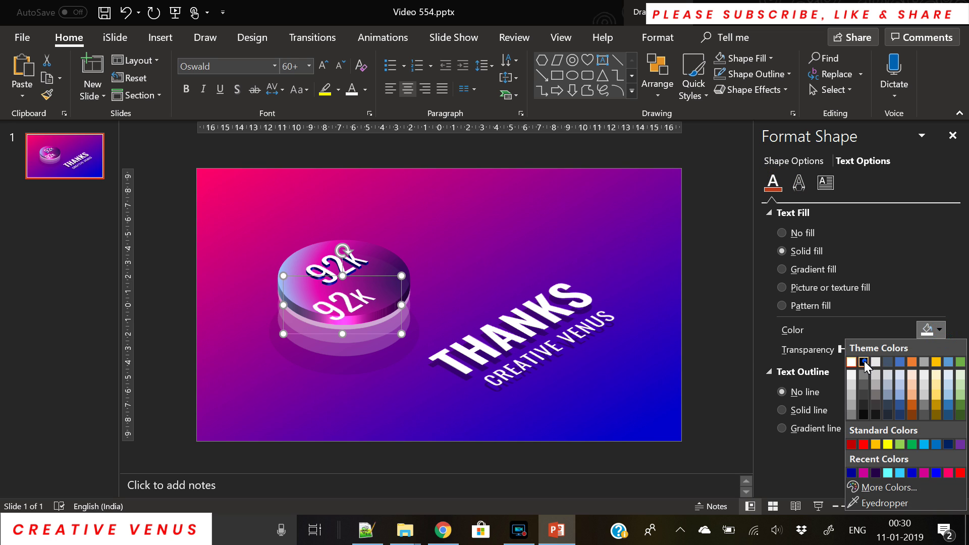
left_click(864, 361)
left_click_drag(839, 348, 876, 348)
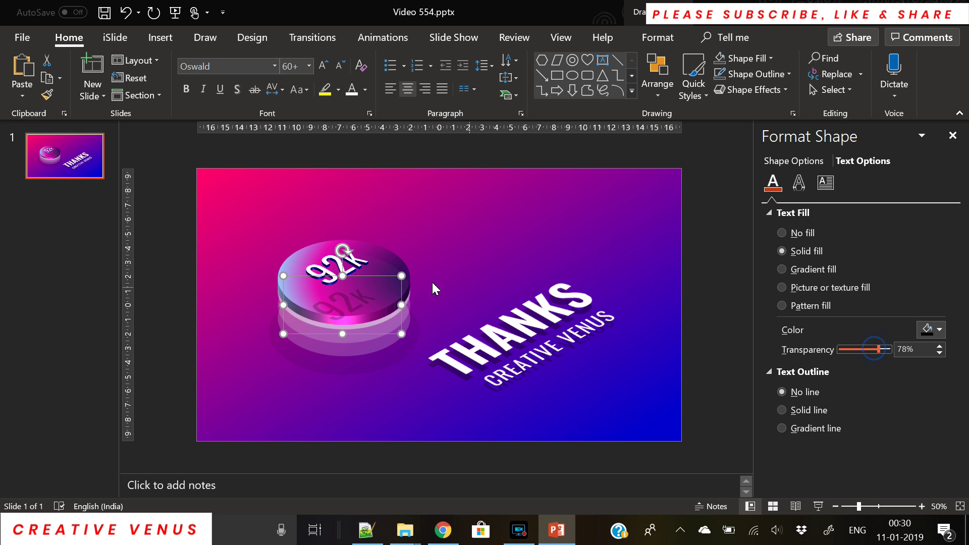
left_click_drag(380, 277, 372, 252)
Step: Arrange the black copy behind the original 92k, then select the disc and 92k texts together
left_click(342, 243)
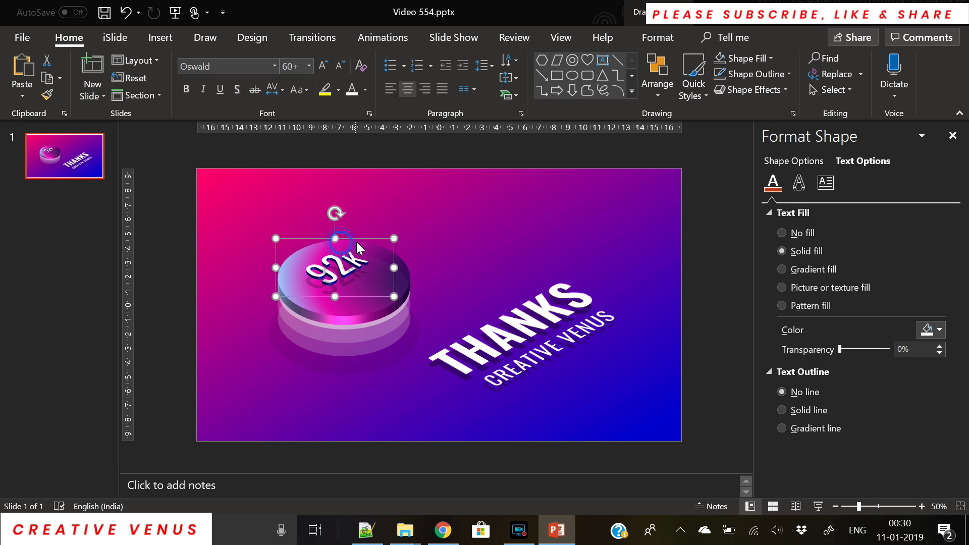
right_click(356, 238)
left_click_drag(191, 413, 458, 149)
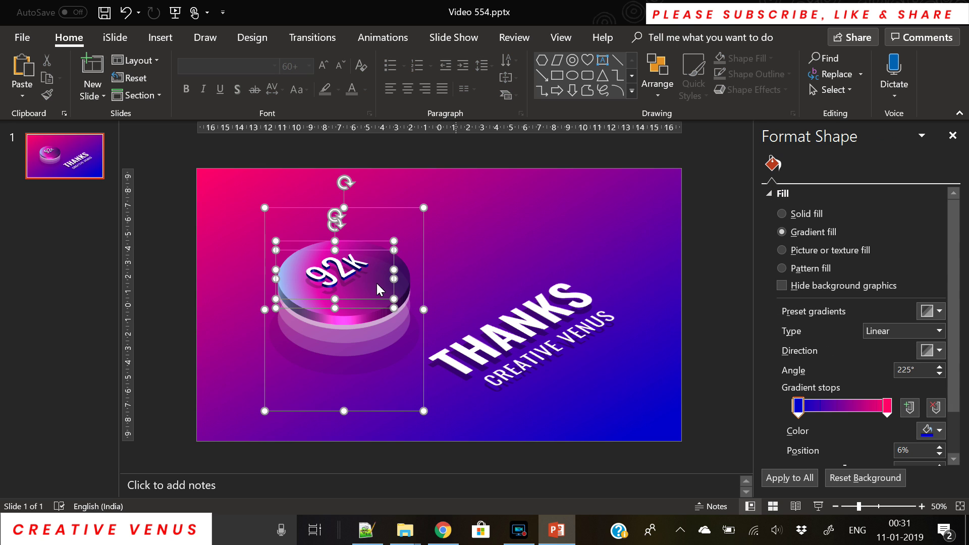
Step: Make the 92k text bold and give it a solid cyan text fill
left_click(423, 313, "shift")
left_click(186, 90)
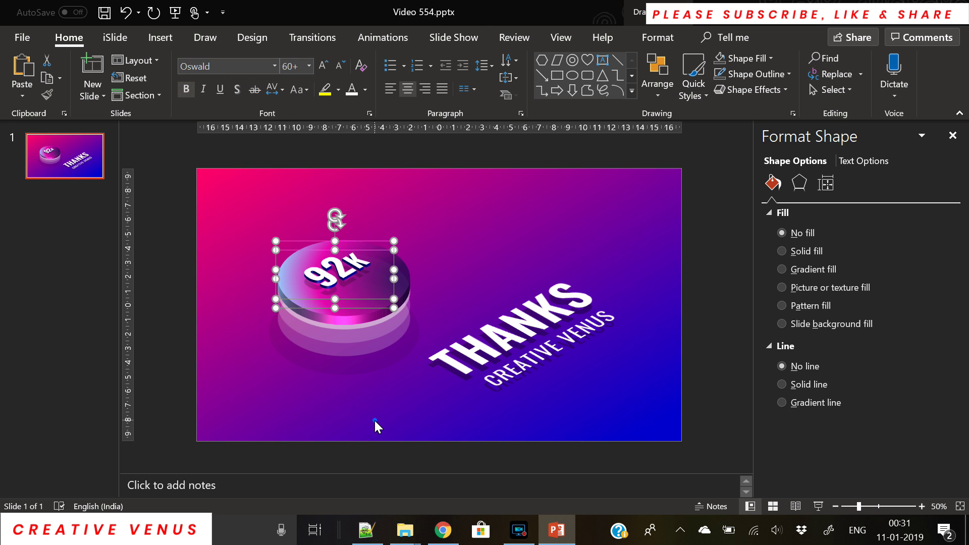
left_click(375, 420)
left_click(339, 265)
double_click(339, 270)
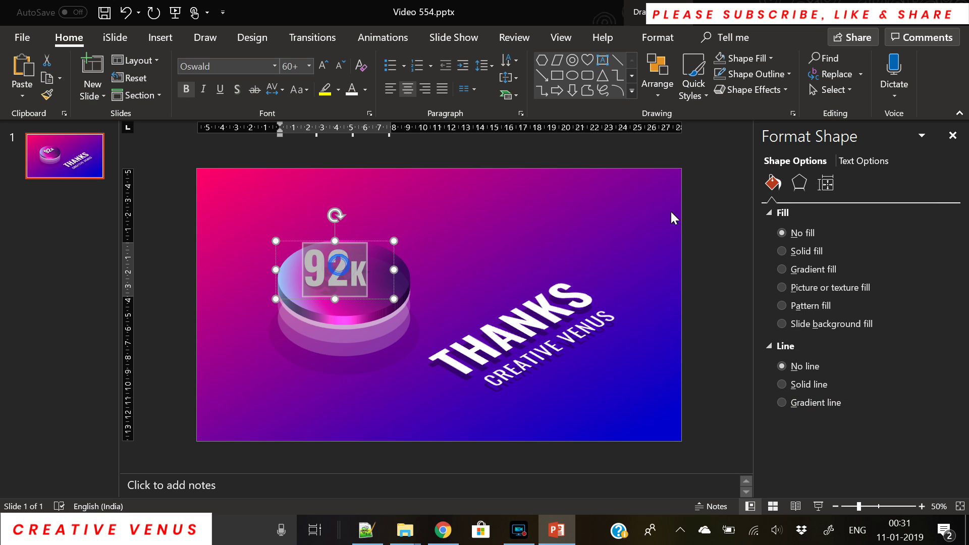
left_click(864, 161)
left_click(920, 329)
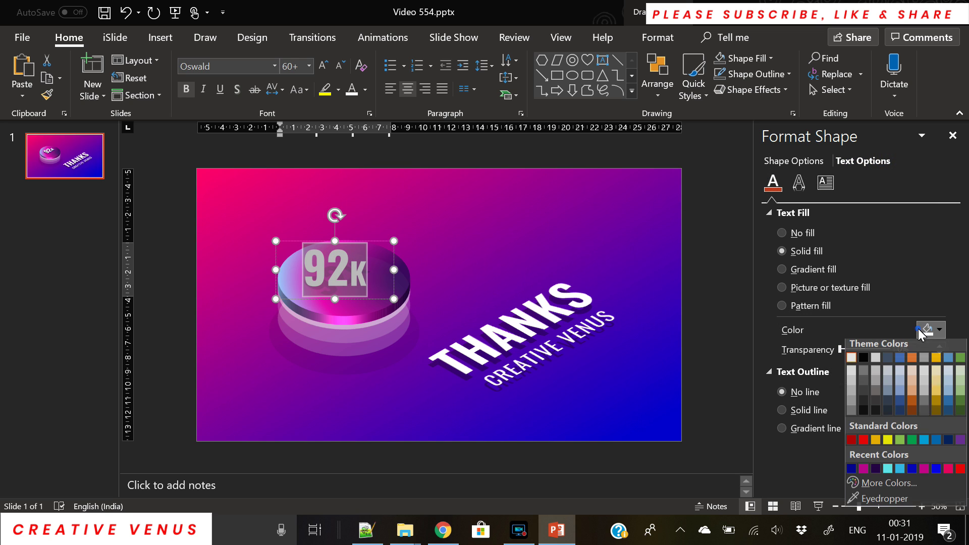
left_click(887, 472)
left_click(564, 428)
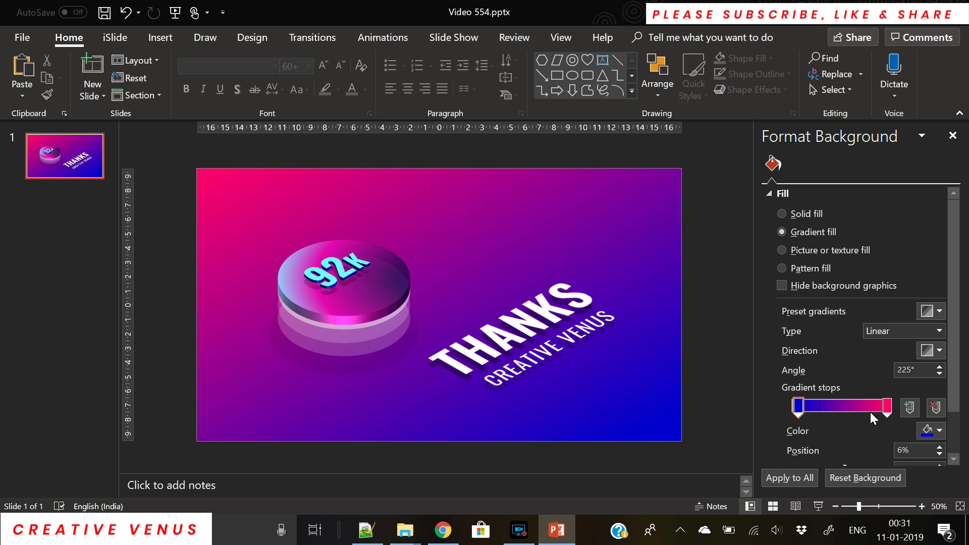
Step: Switch the 92k text to a gradient fill with its first stop set to cyan
left_click(344, 264)
double_click(341, 262)
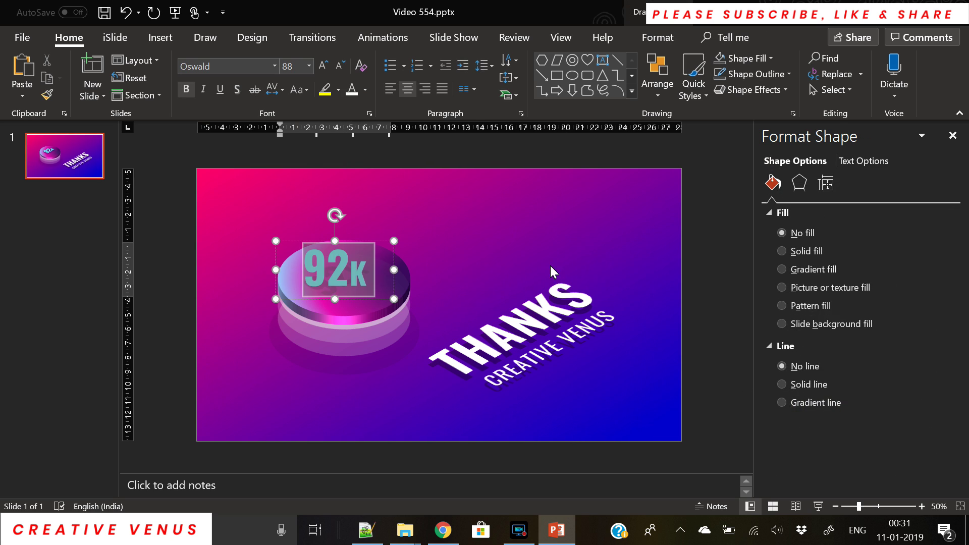
left_click(876, 160)
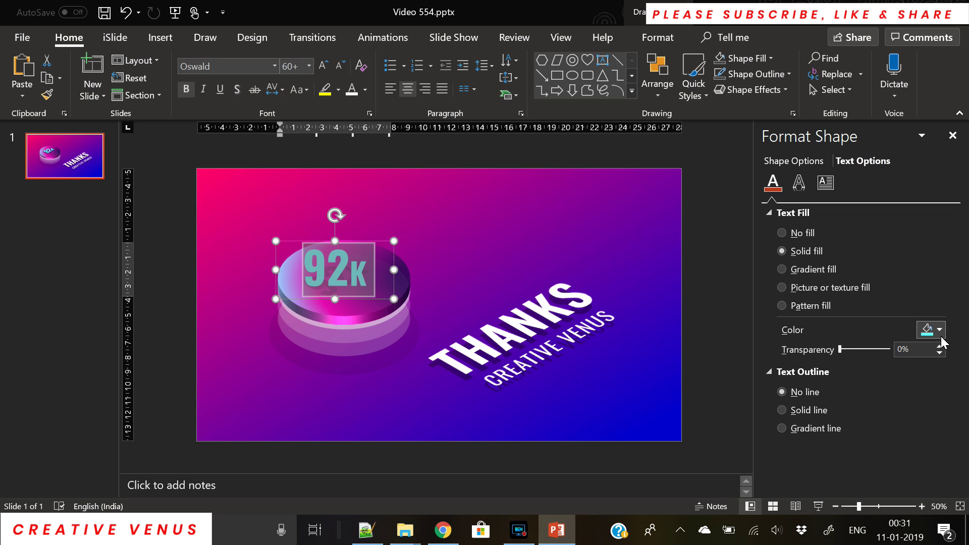
left_click(814, 270)
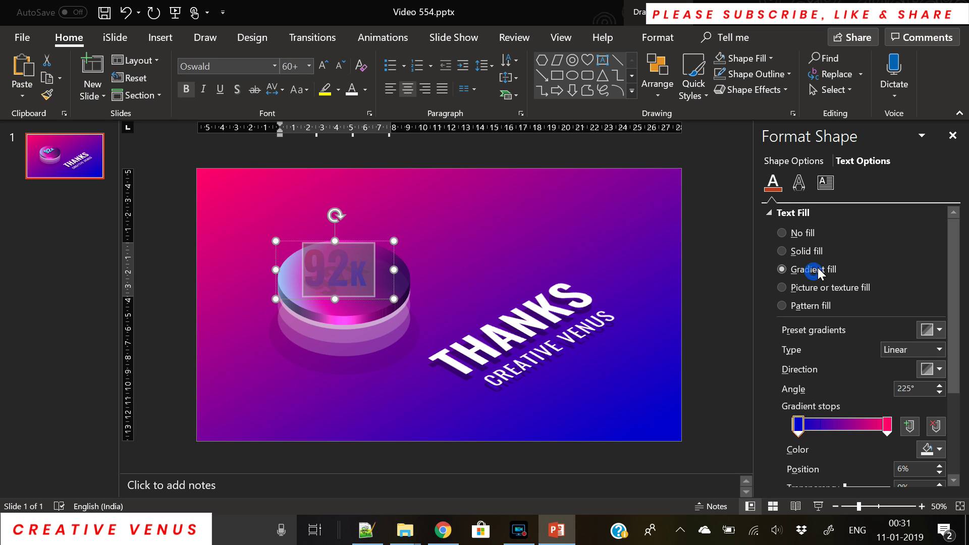
left_click(930, 449)
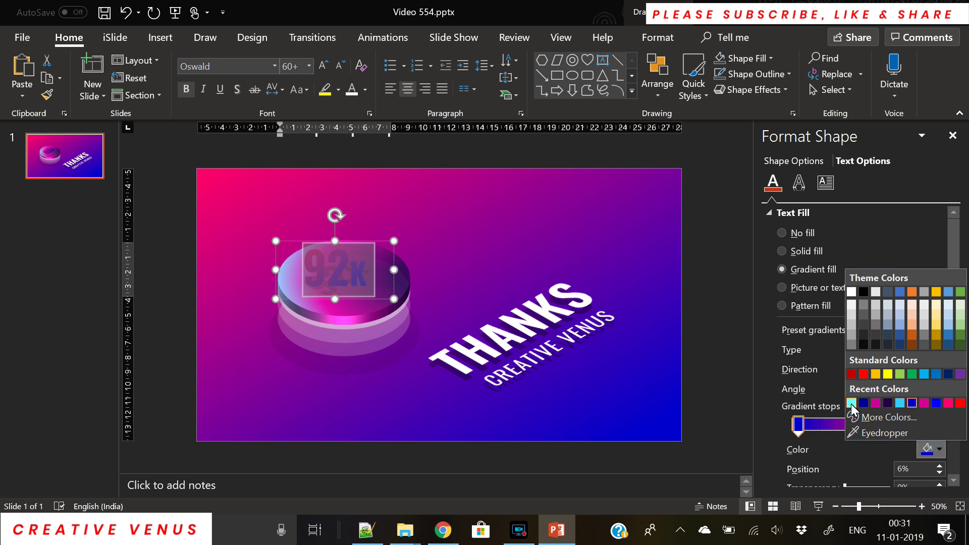
left_click(851, 402)
Step: Set the gradient's end stop to a darker custom cyan, giving a light cyan-to-teal gradient
left_click(887, 427)
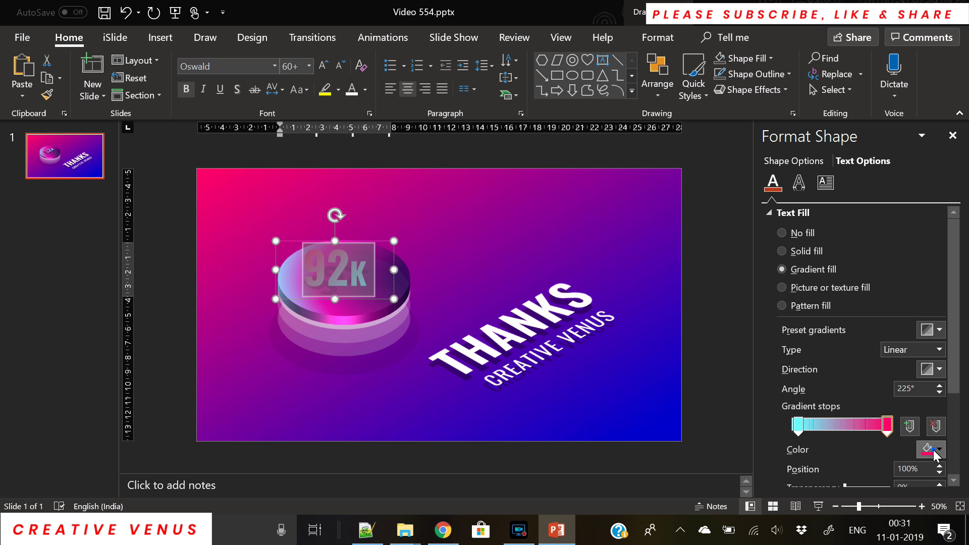
left_click(933, 449)
left_click(912, 407)
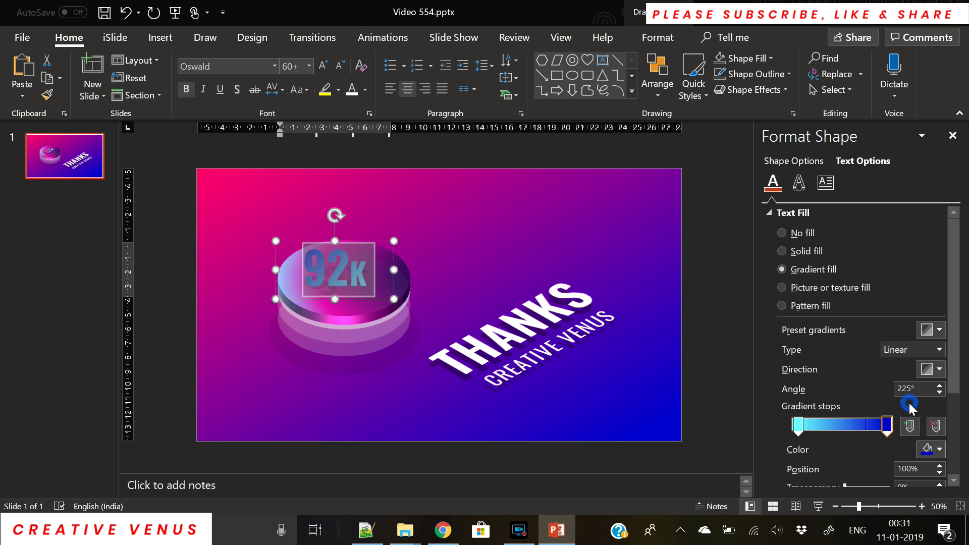
left_click(932, 449)
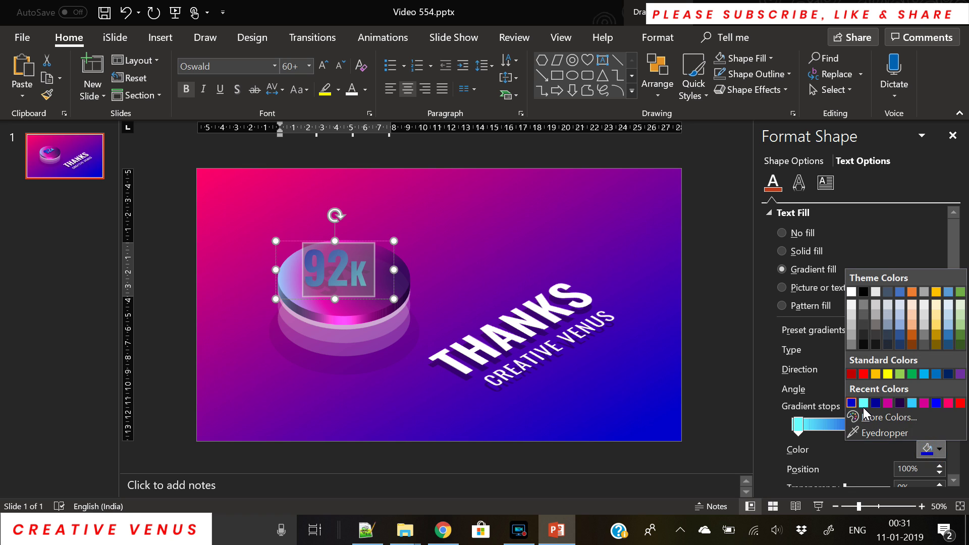
left_click(863, 402)
left_click(932, 450)
left_click(888, 417)
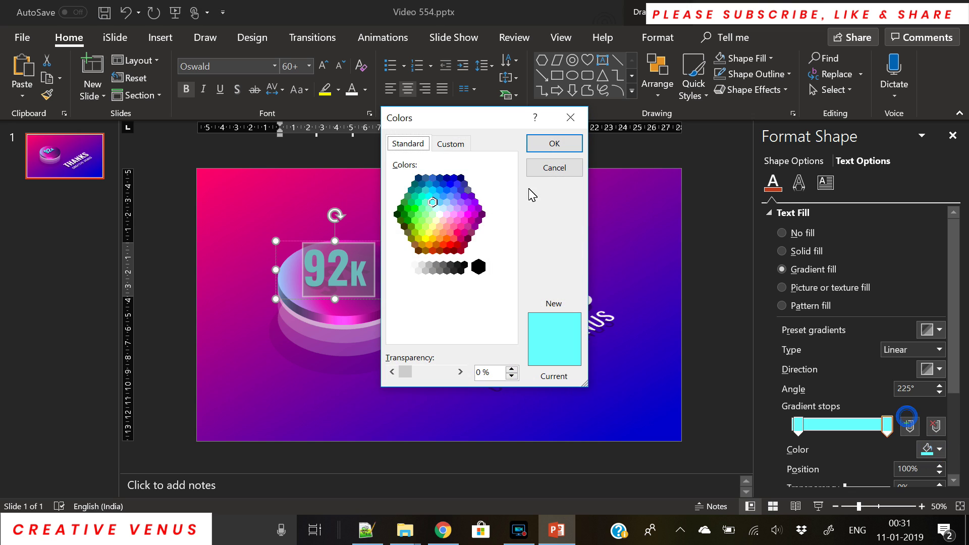
left_click(451, 143)
left_click_drag(509, 197, 511, 217)
left_click(554, 143)
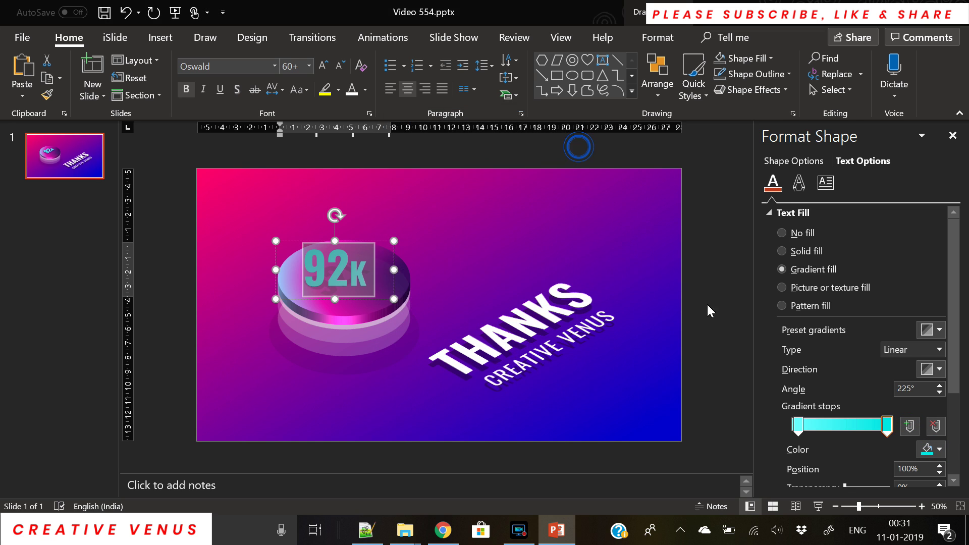
left_click(705, 323)
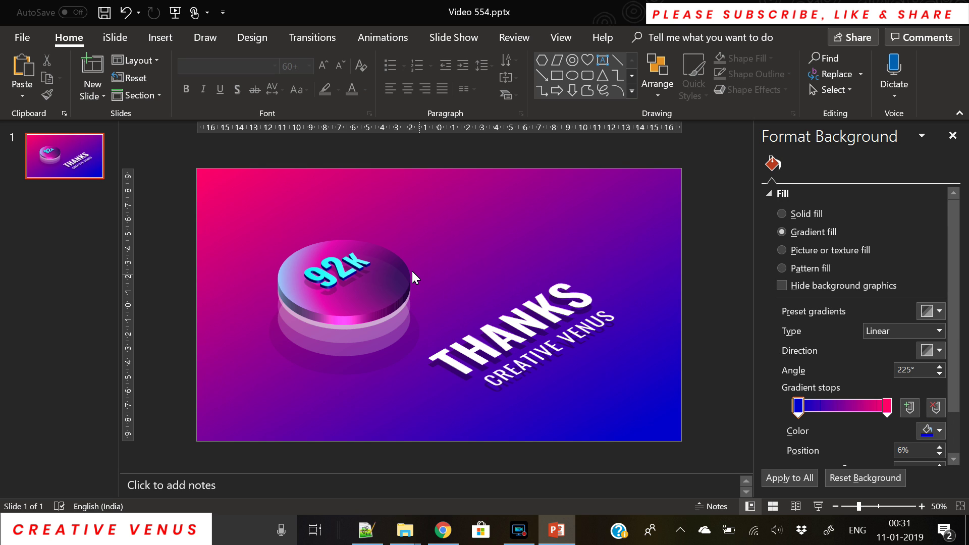
Step: Add a text box above THANKS containing the word 'subscribers'
left_click(160, 37)
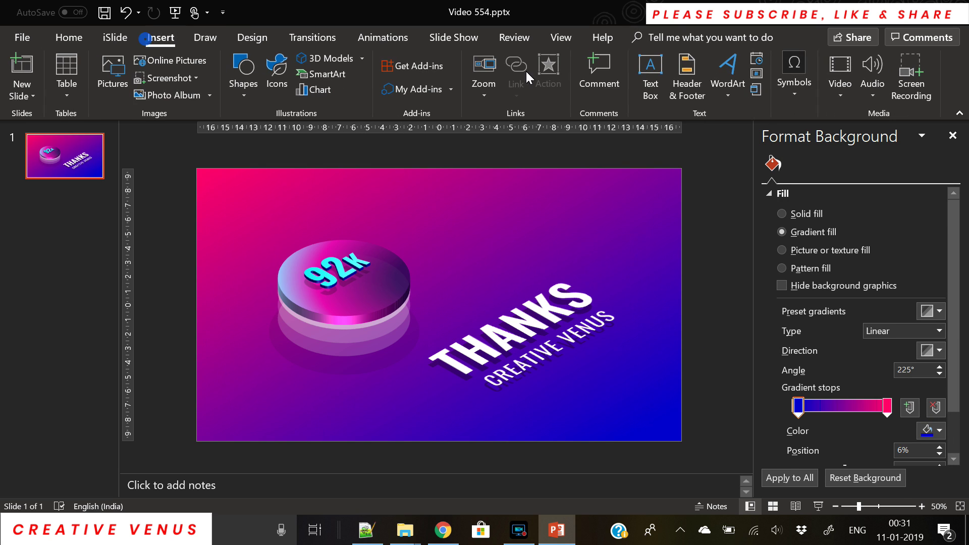
left_click(646, 85)
left_click_drag(462, 238, 571, 254)
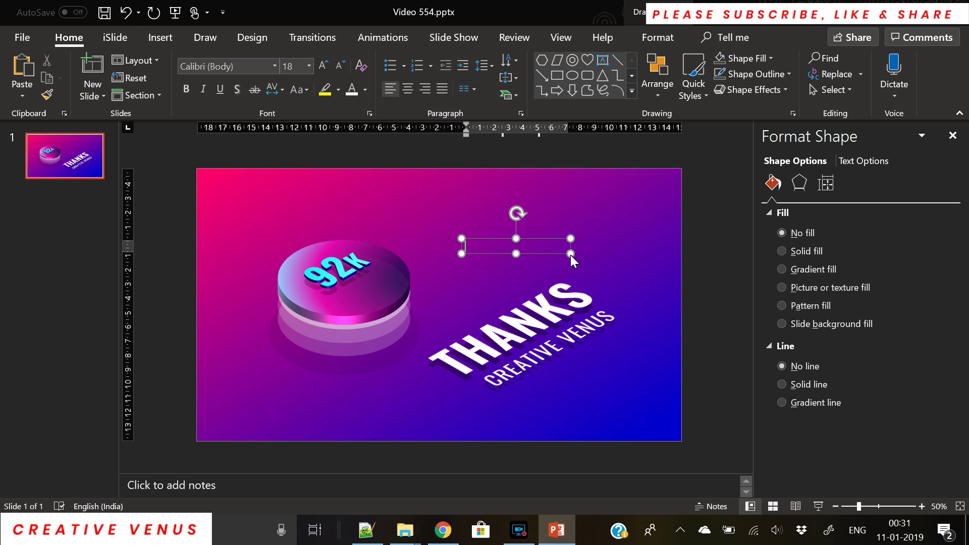
type("subscribers")
Step: Format the text as uppercase Oswald, 20 pt, centered, with loose letter spacing
key("ctrl+a")
left_click(243, 70)
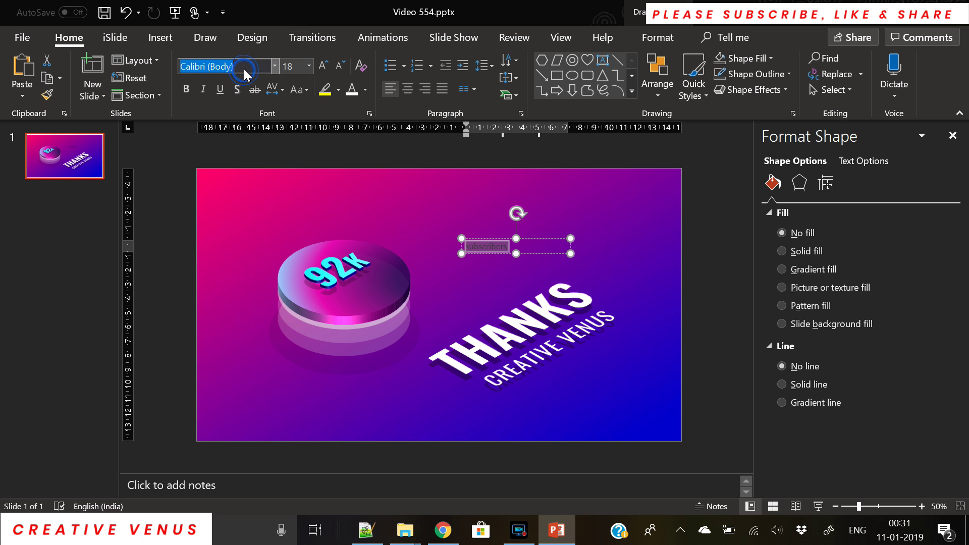
type("Oswald")
key("Return")
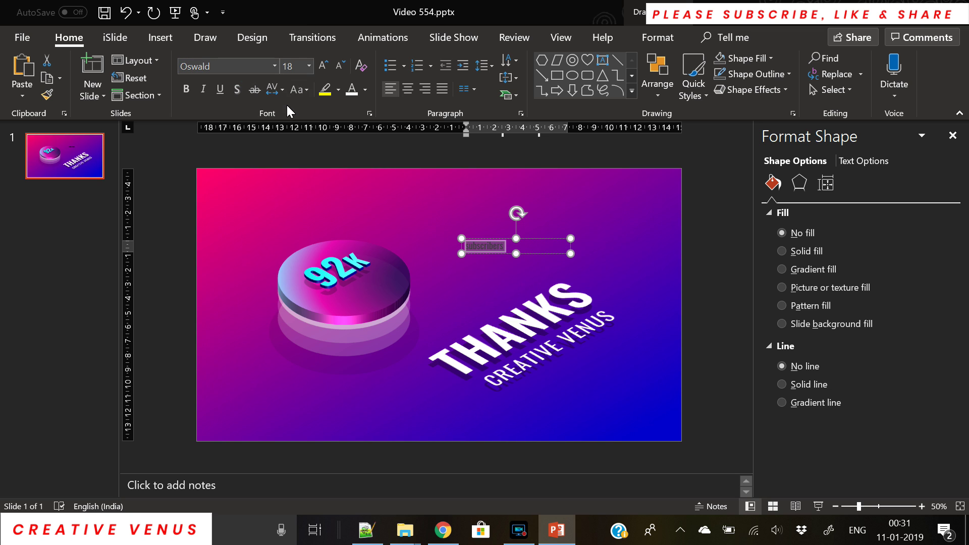
left_click(297, 90)
left_click(336, 140)
left_click(273, 91)
left_click(293, 149)
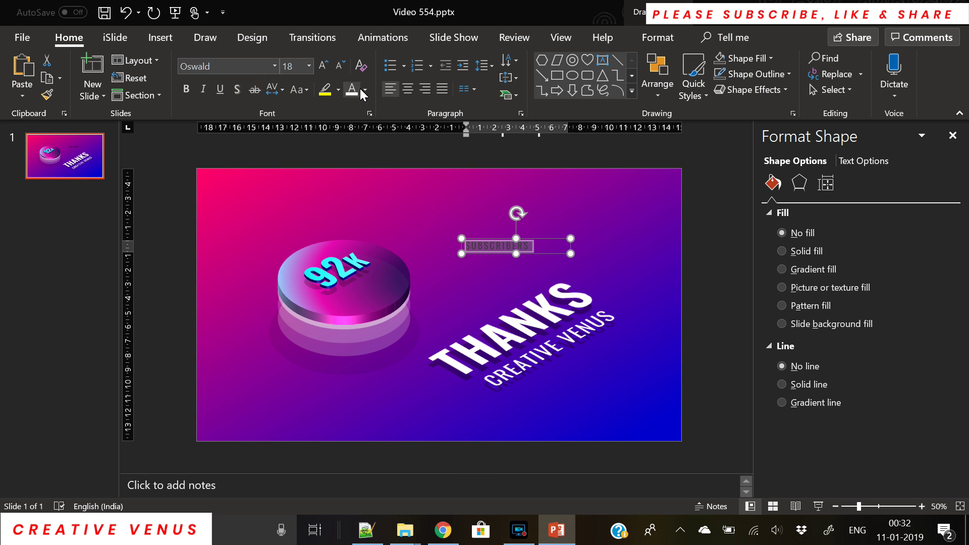
left_click(407, 91)
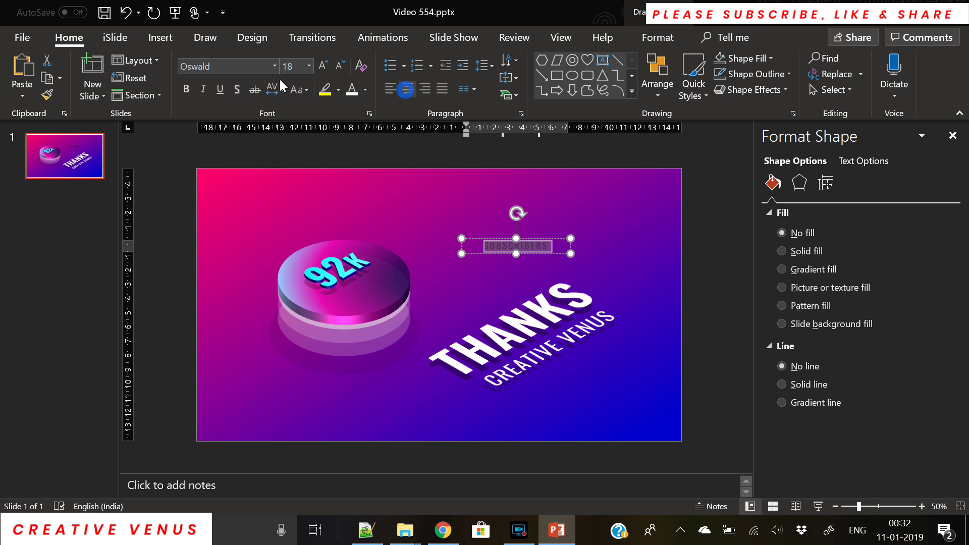
left_click(325, 67)
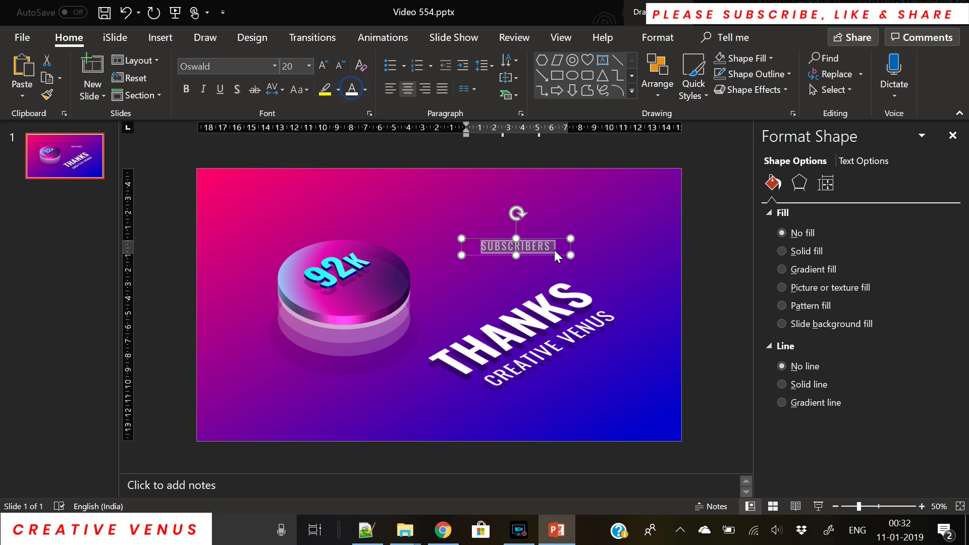
Step: Apply a Parallel isometric 3-D Rotation to SUBSCRIBERS and move it onto the disc beneath 92k
left_click(870, 162)
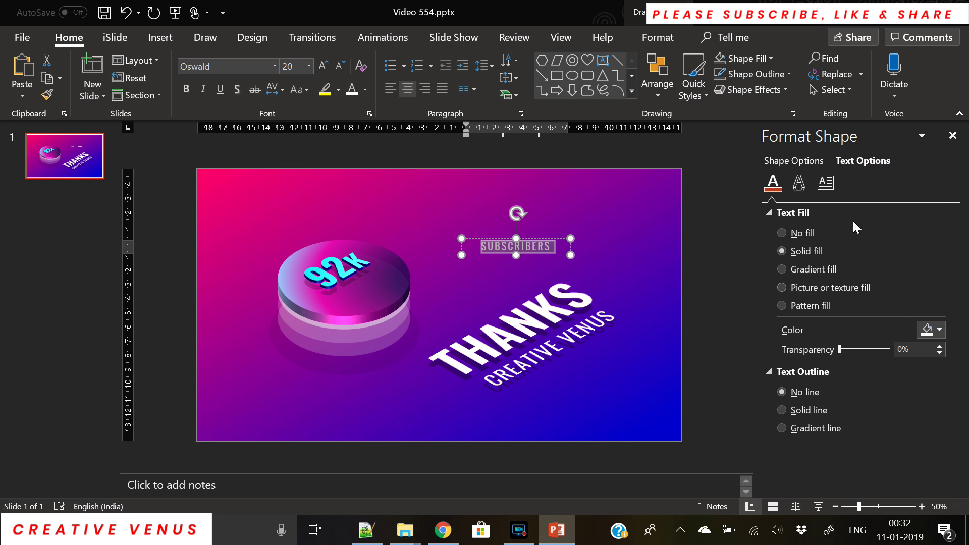
left_click(803, 182)
scroll(892, 399, "down", 8)
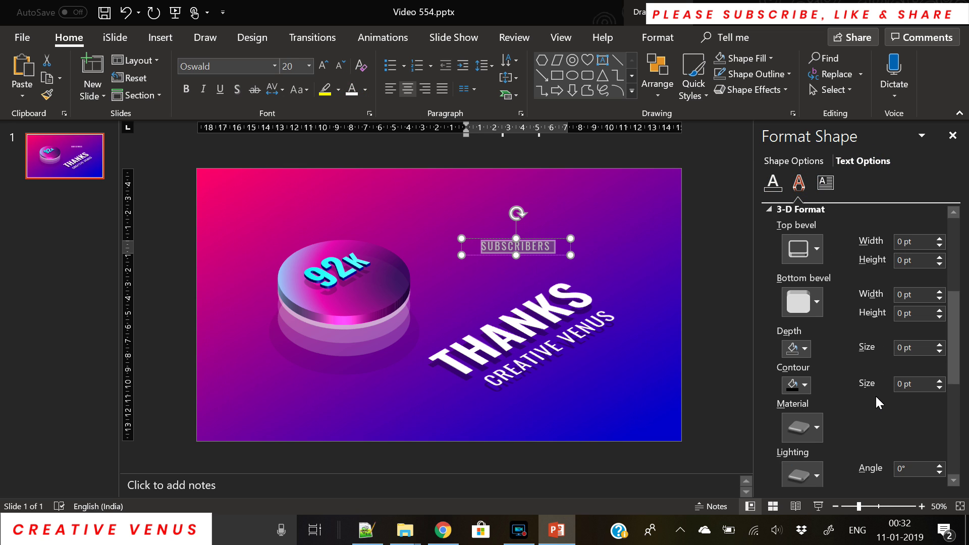
left_click(927, 334)
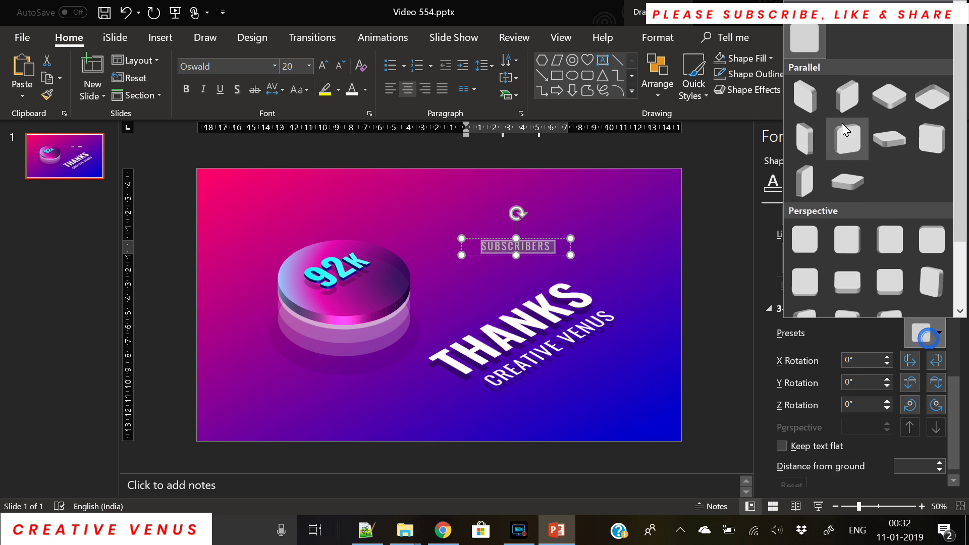
left_click(888, 97)
left_click_drag(535, 255, 388, 301)
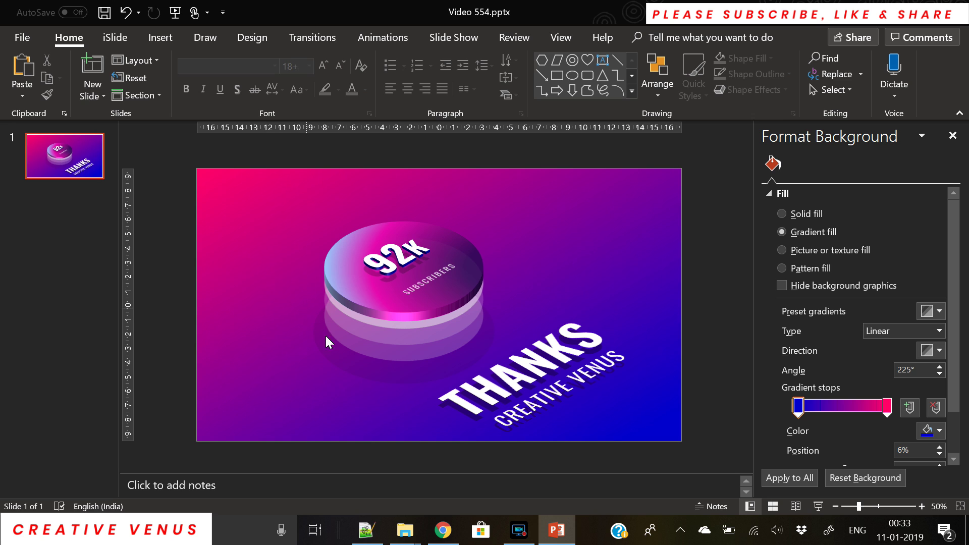
left_click(337, 343)
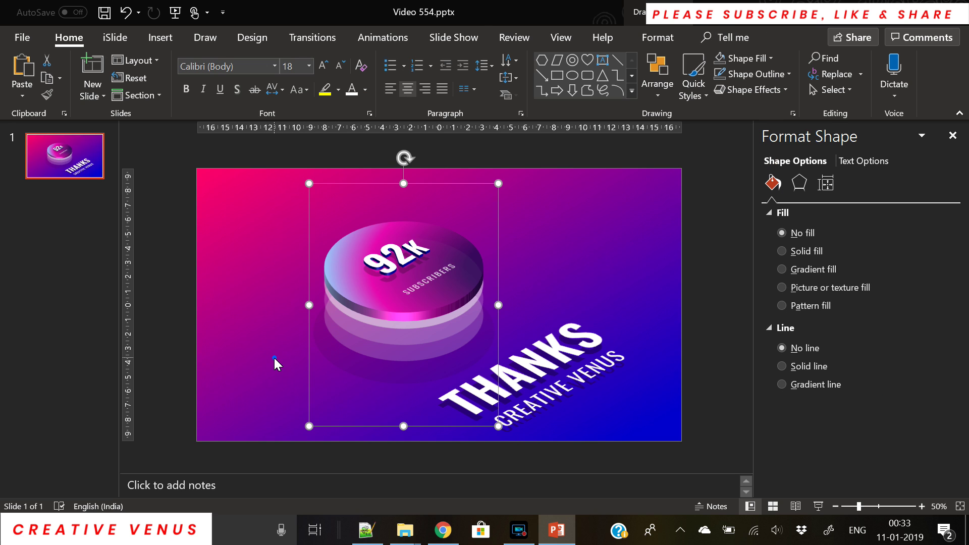
left_click(274, 358)
Step: Draw a rounded rectangle in the lower-left of the slide
left_click(153, 40)
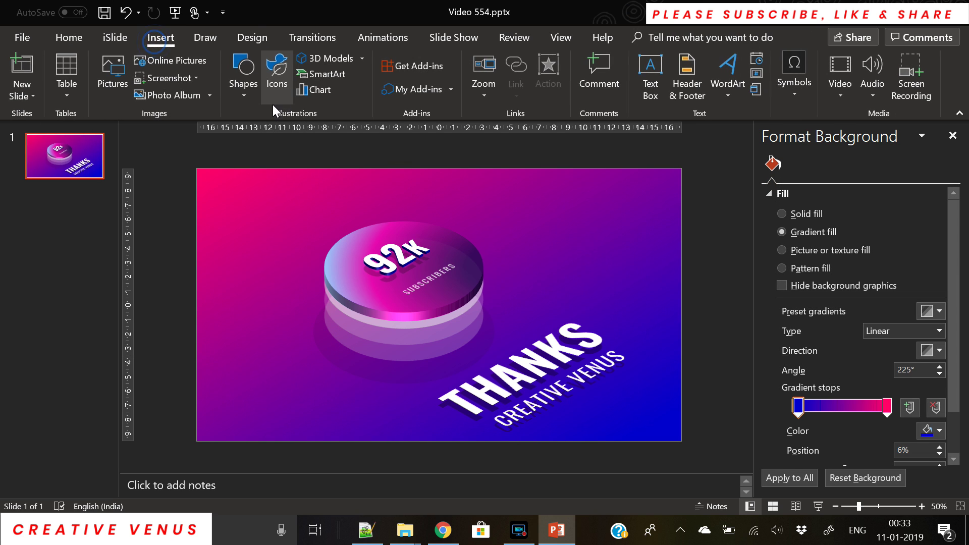
left_click(245, 80)
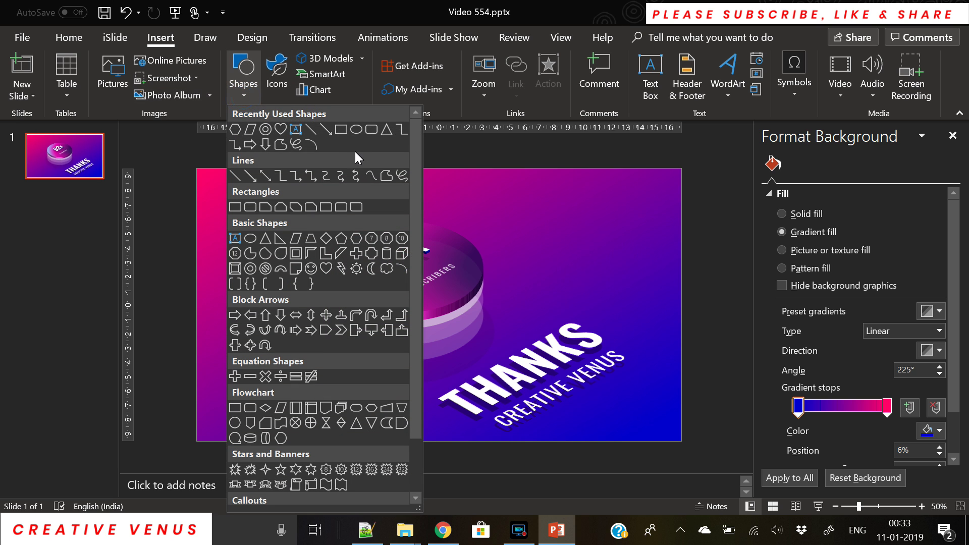
left_click(372, 129)
left_click_drag(223, 294, 420, 409)
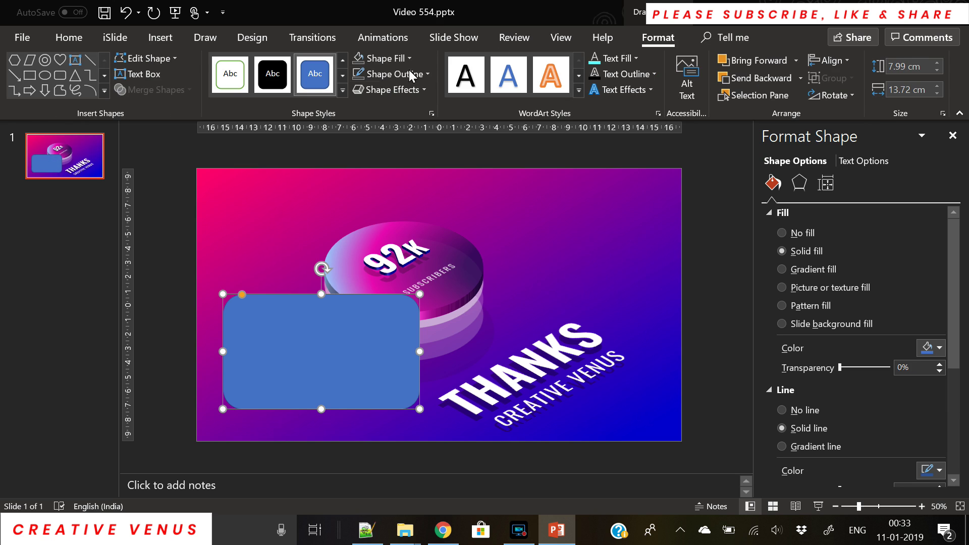
Step: Give the rectangle no fill and a two-stop gradient outline fading to 97% transparency
left_click(403, 75)
left_click(393, 58)
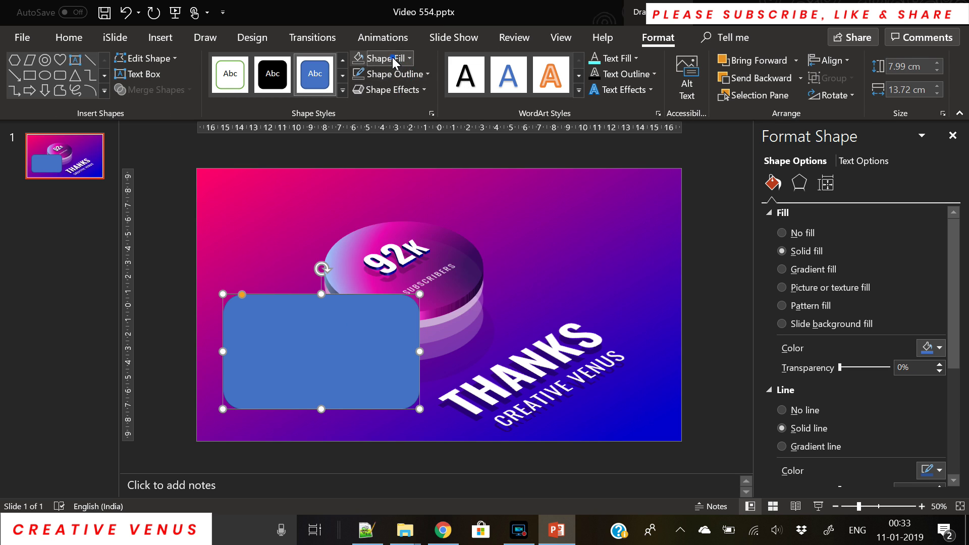
left_click(386, 215)
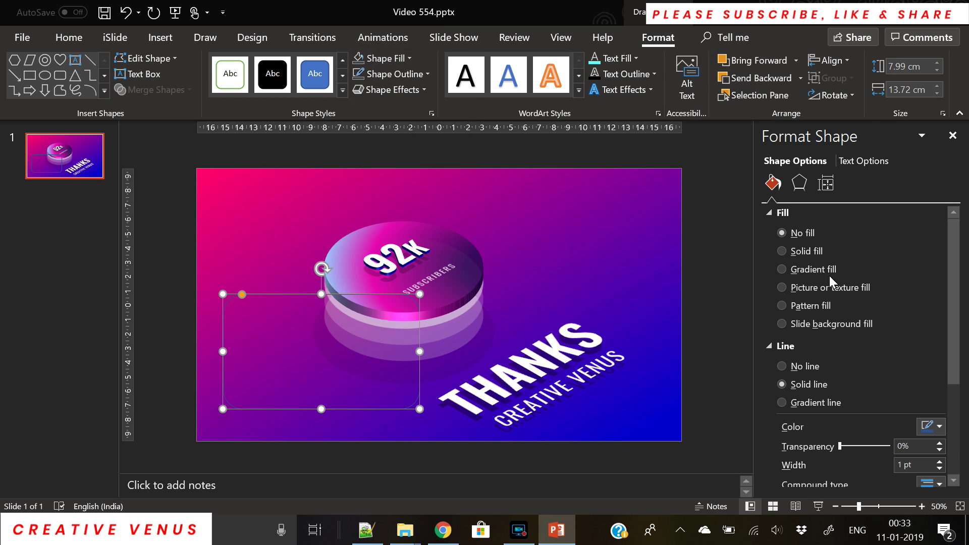
left_click(805, 269)
left_click(805, 232)
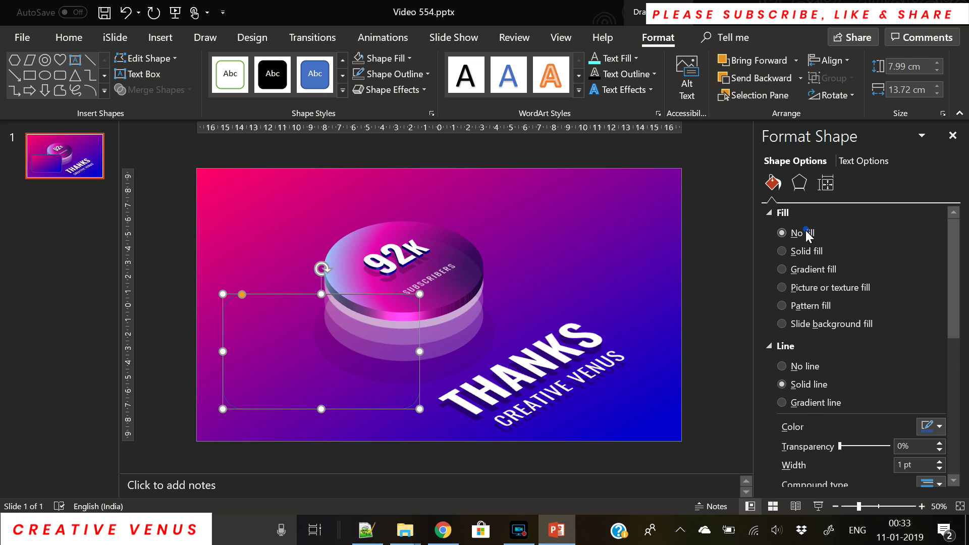
left_click(808, 402)
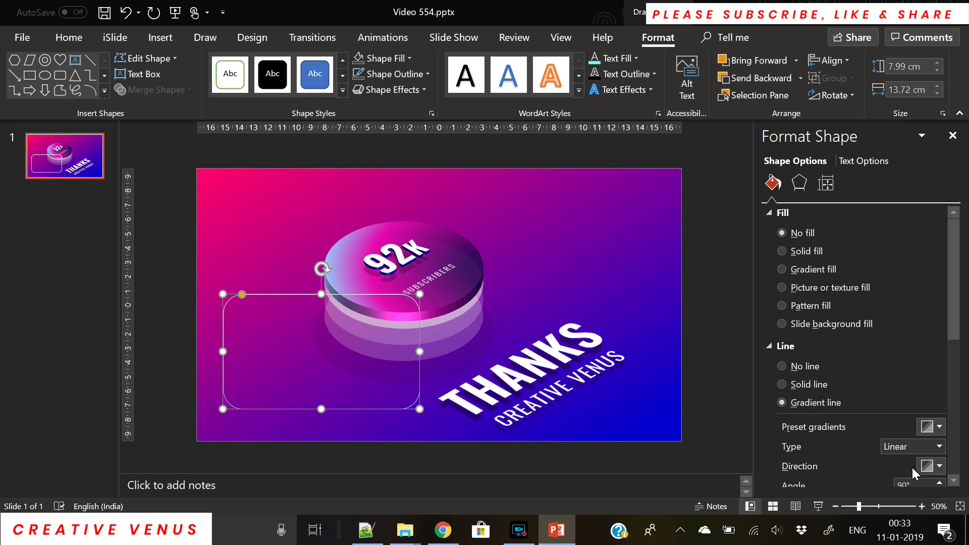
scroll(965, 331, "down", 5)
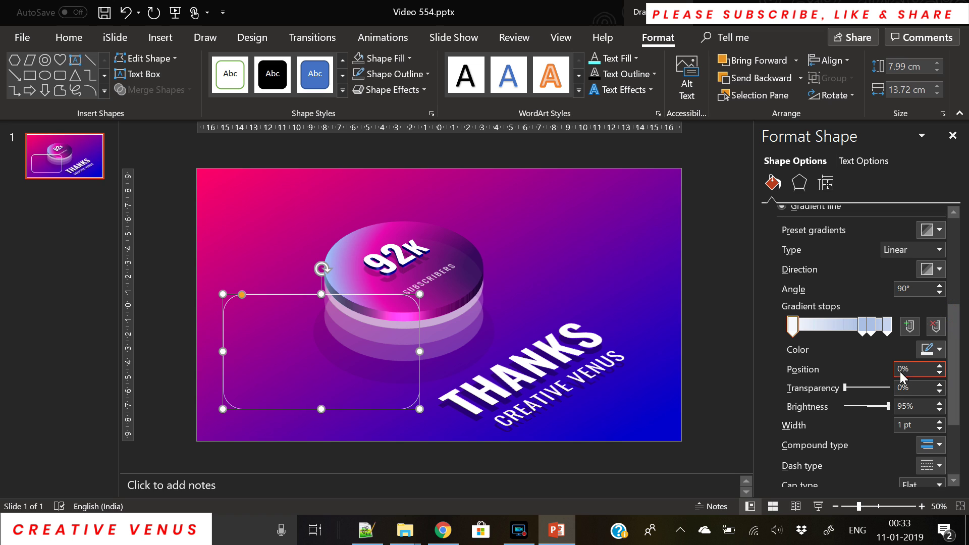
left_click(935, 327)
left_click(936, 327)
left_click(935, 327)
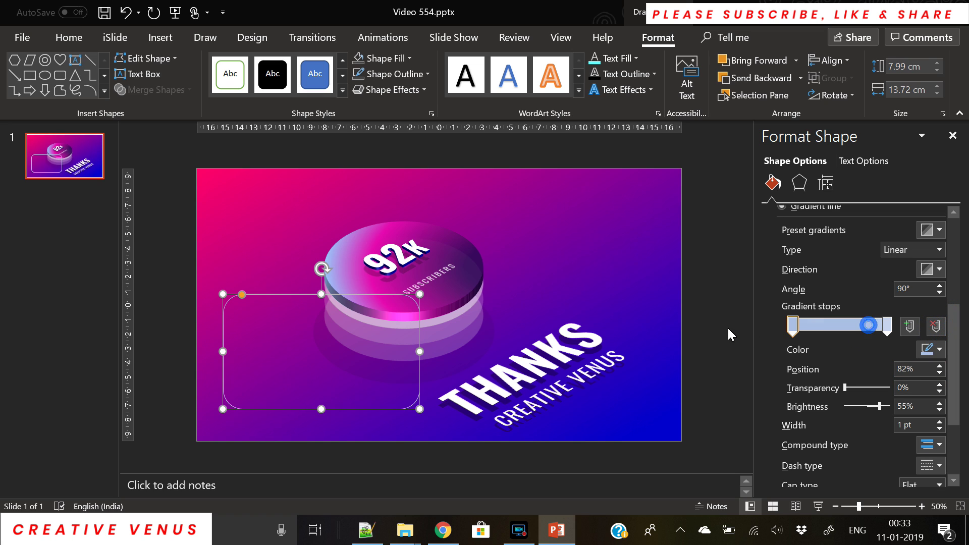
left_click_drag(848, 387, 889, 388)
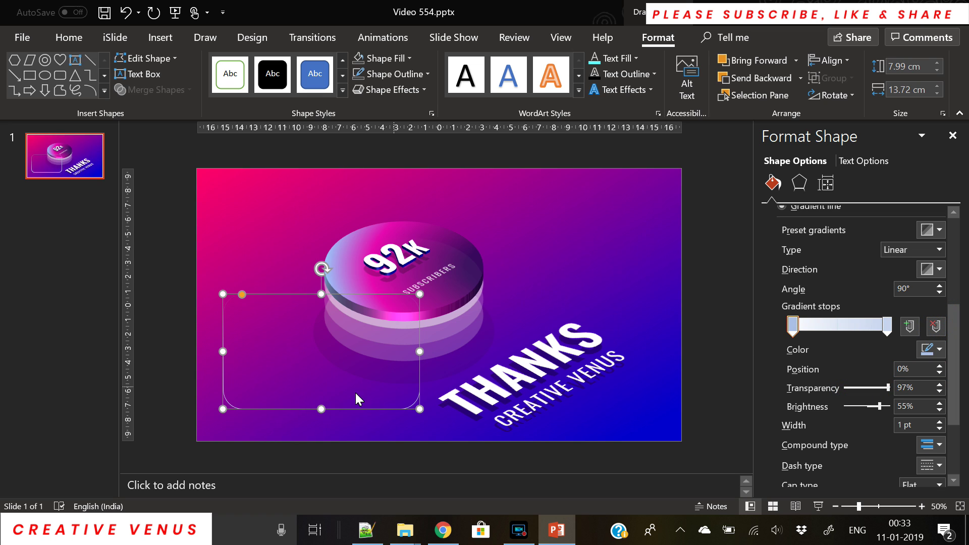
Step: Tilt the rectangle with the isometric 3-D Rotation preset and move it under the disc beside THANKS
left_click(799, 183)
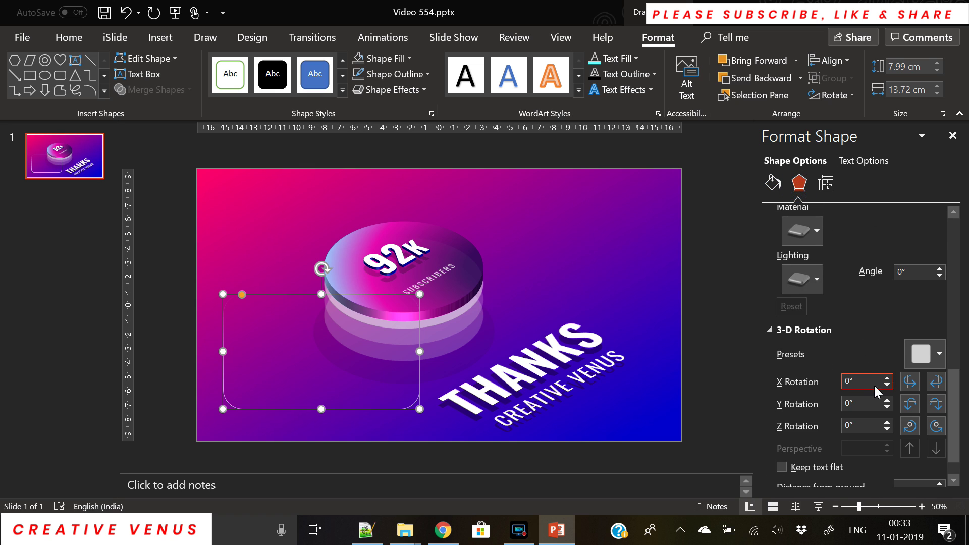
left_click(932, 355)
left_click(889, 95)
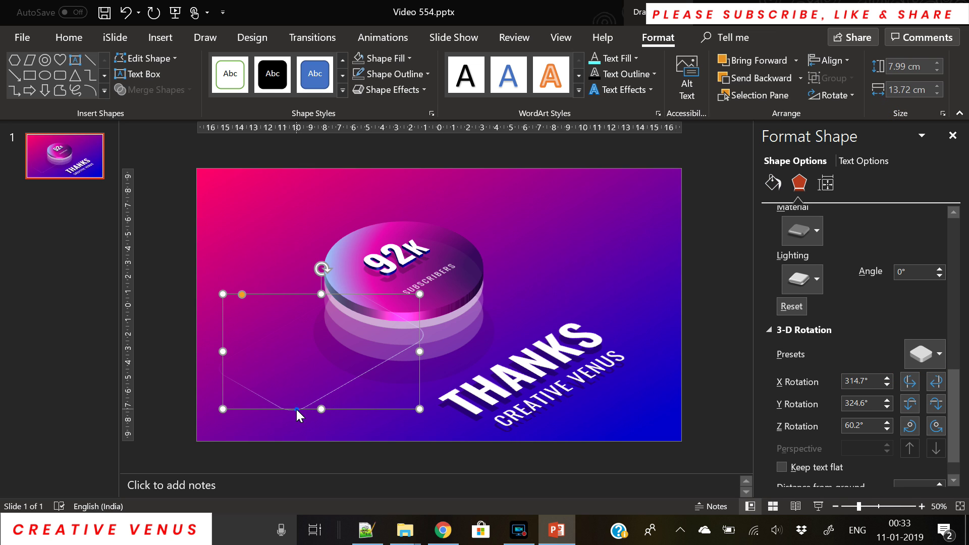
left_click_drag(296, 410, 407, 402)
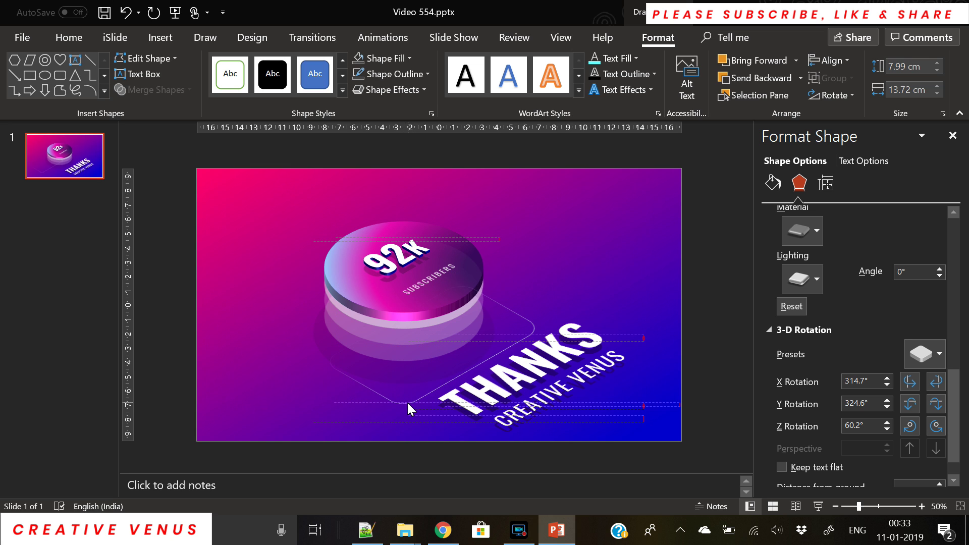
left_click(696, 379)
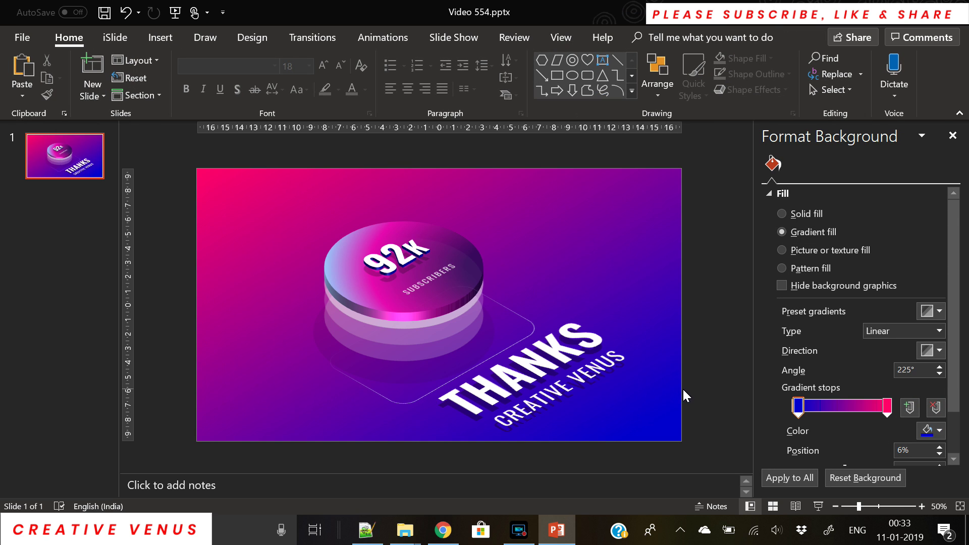
Step: Set the outline's right gradient stop to white at about 31% transparency, with 2 pt width
left_click(402, 404)
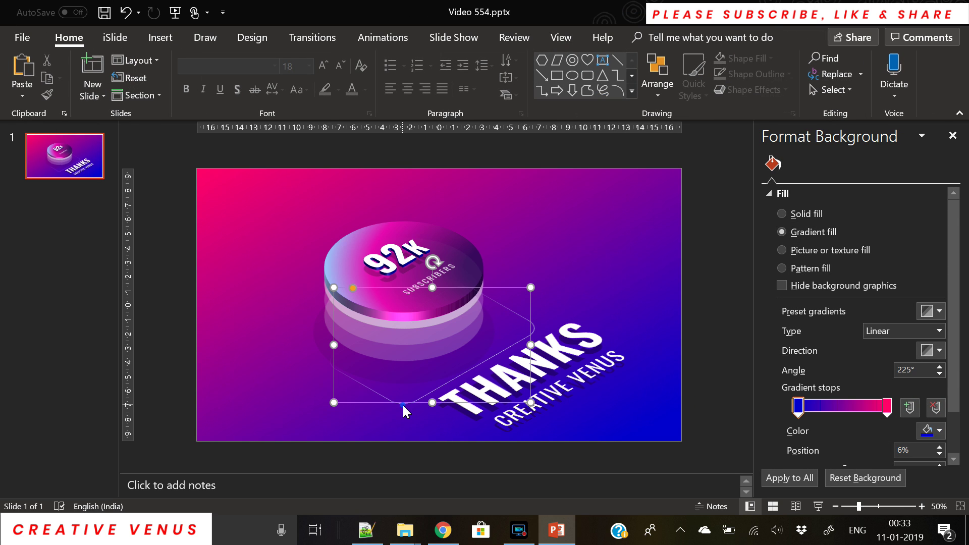
scroll(954, 318, "down", 5)
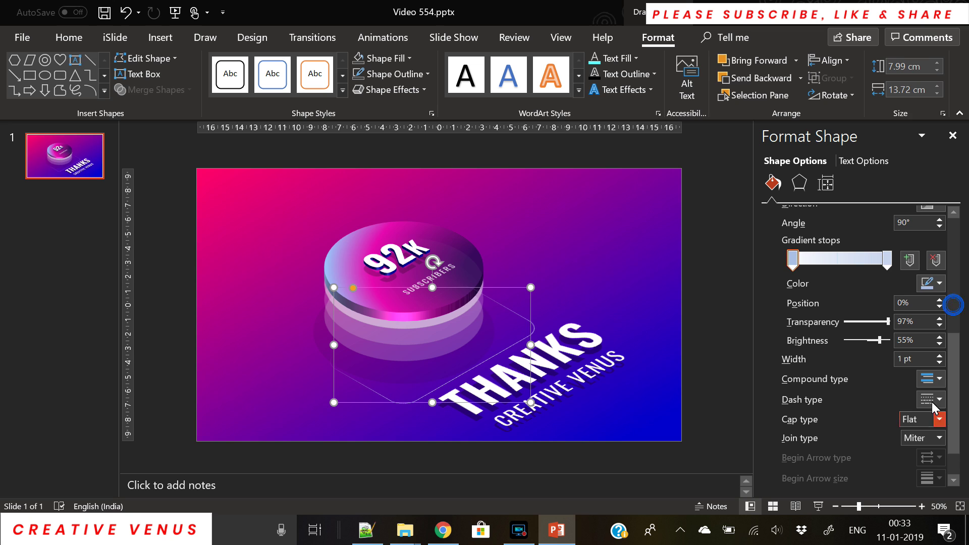
left_click(885, 260)
left_click(931, 284)
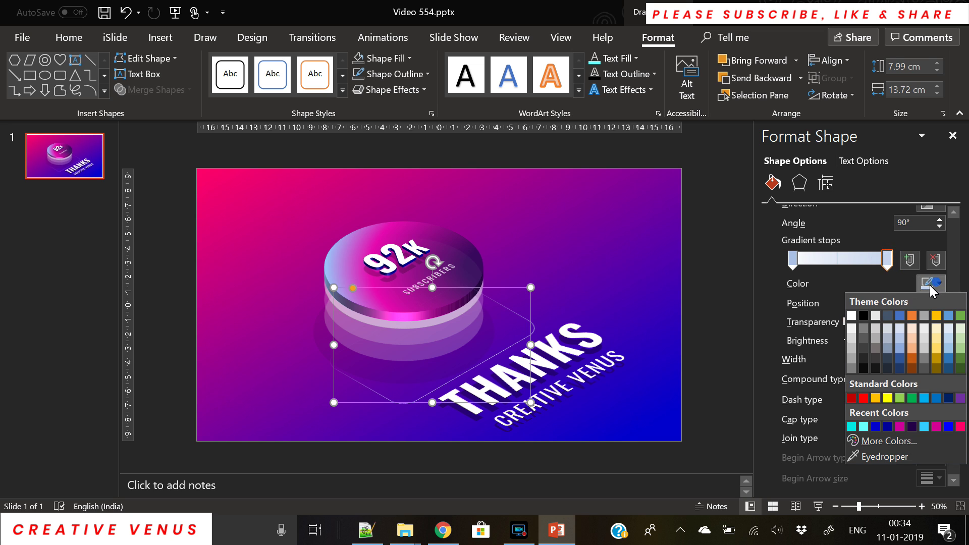
left_click(851, 315)
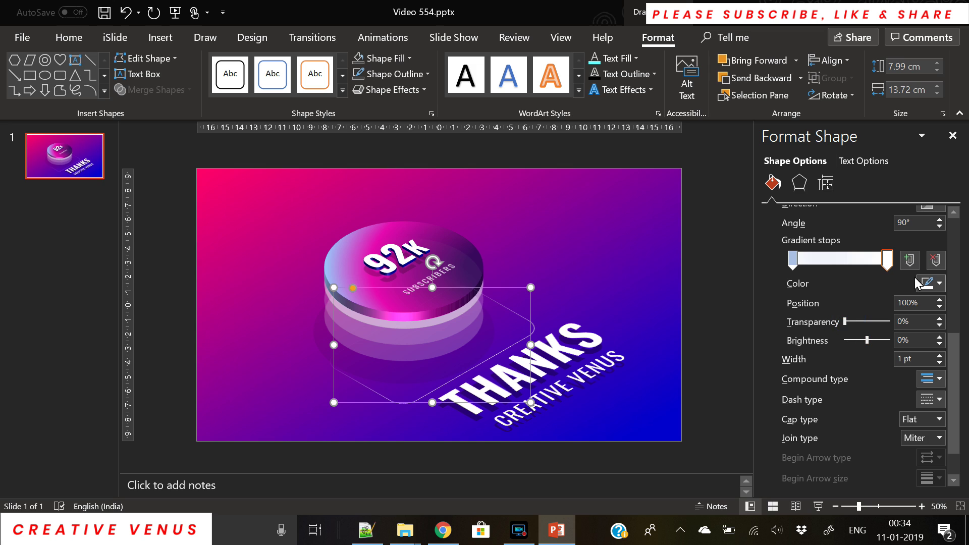
left_click(940, 355)
left_click(940, 355)
left_click(940, 355)
left_click(941, 355)
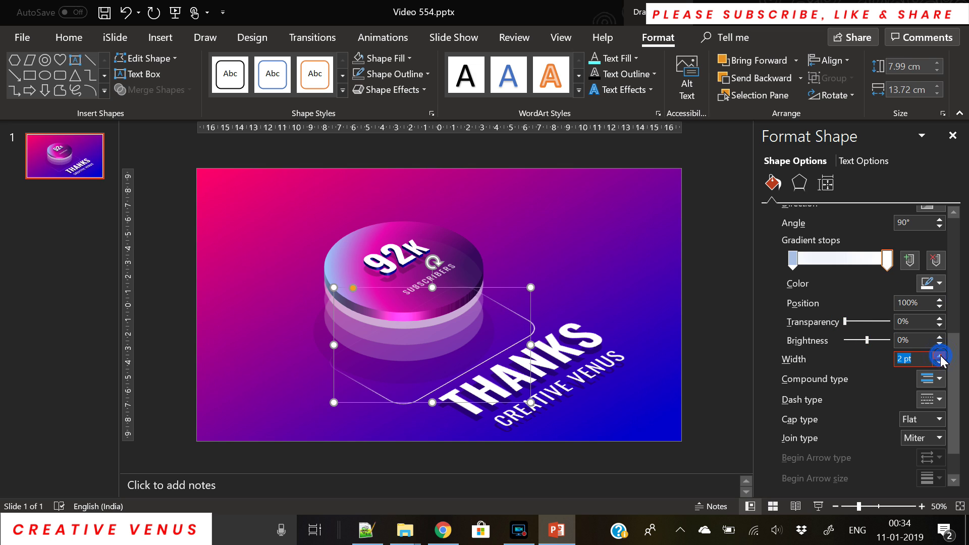
left_click_drag(843, 320, 858, 320)
left_click(635, 289)
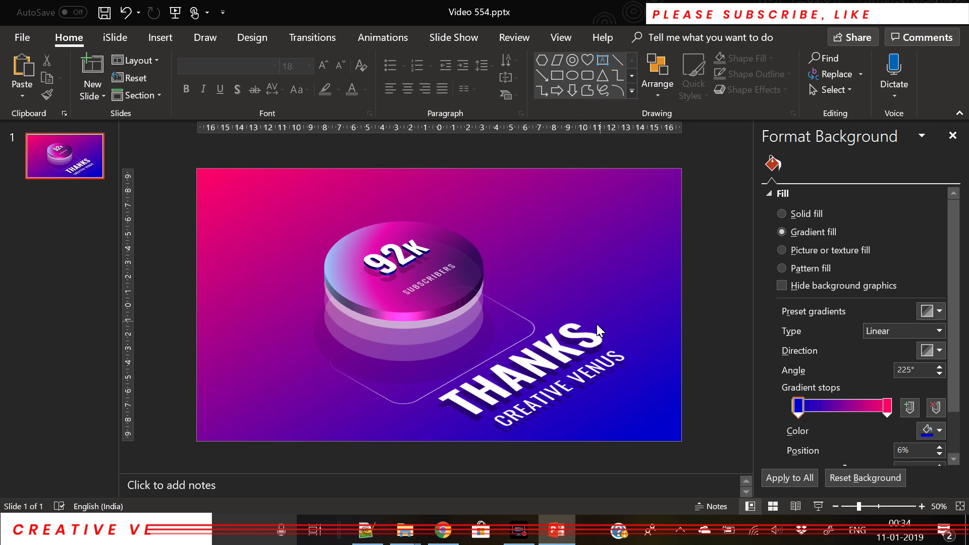